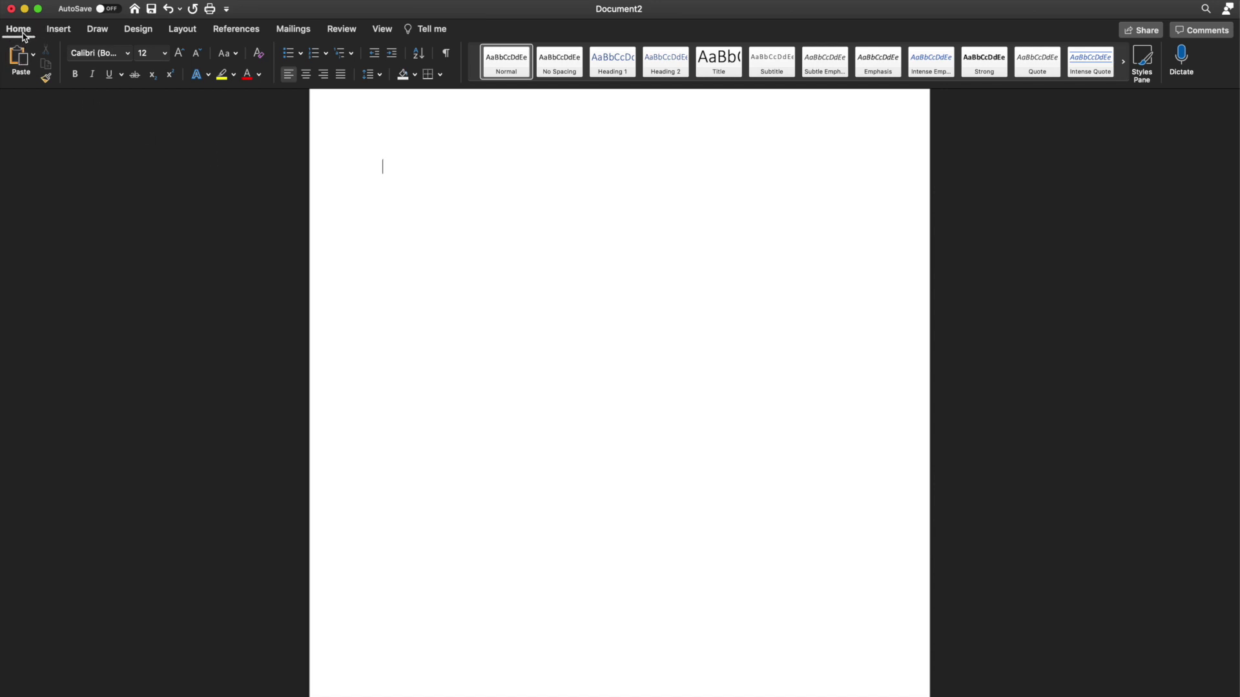
Draw a horizontal text box about 3.46" high and 4.6" wide in the upper half of the page.
{"action": "left_click", "coordinate": [57, 31]}
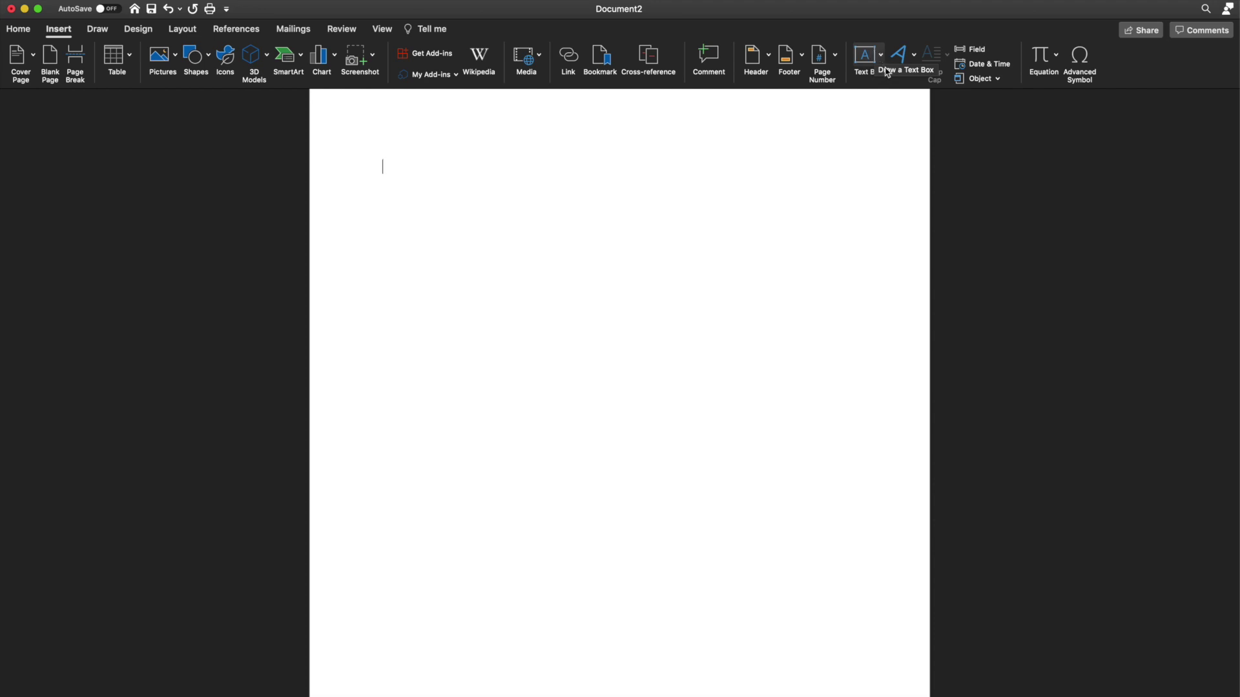
{"action": "left_click", "coordinate": [877, 63]}
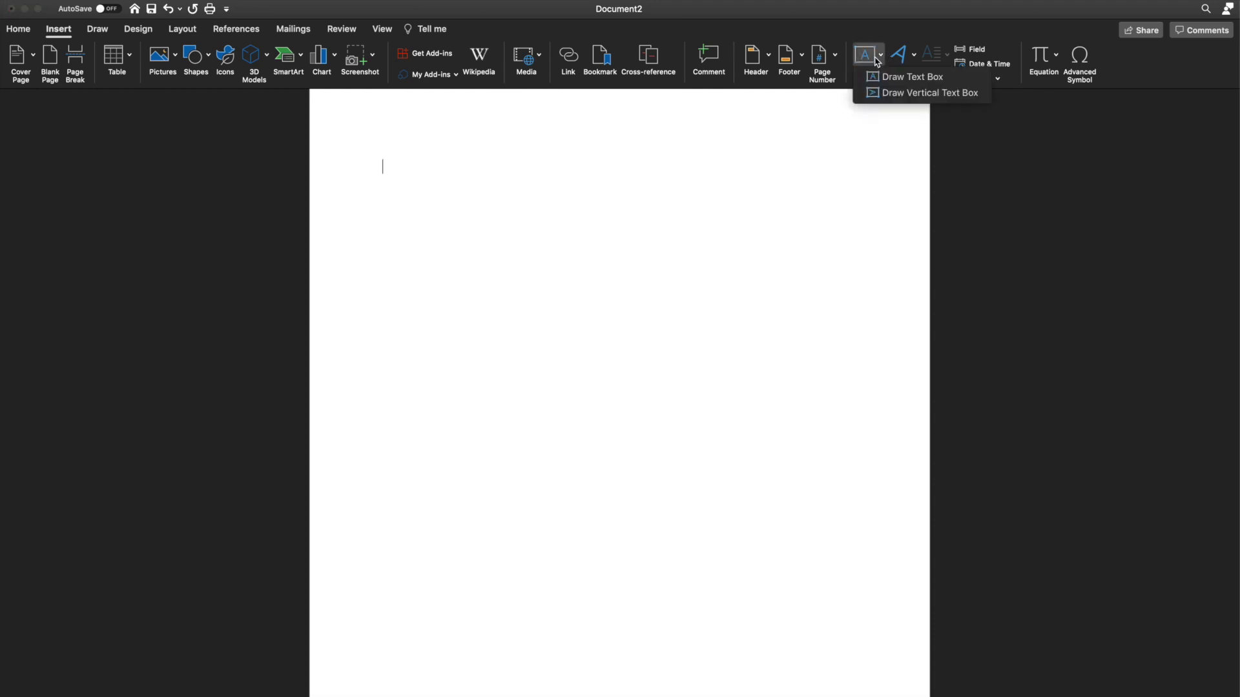
{"action": "left_click", "coordinate": [891, 79]}
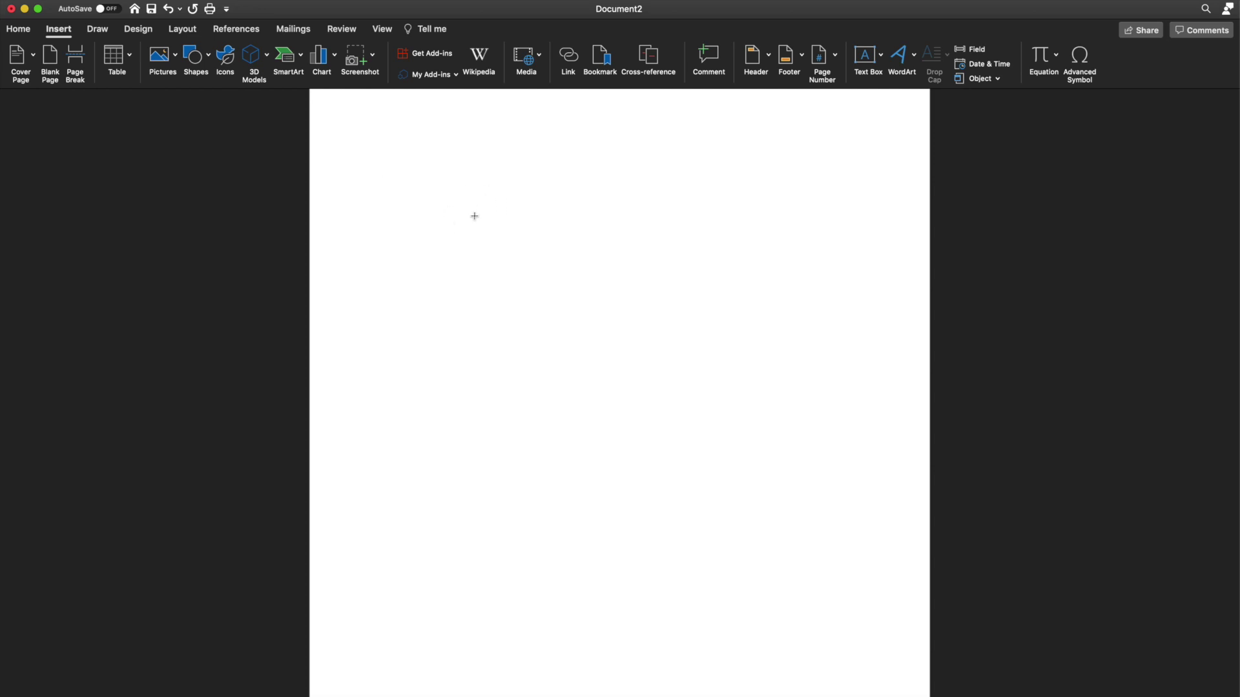
{"action": "left_click_drag", "start_coordinate": [456, 196], "coordinate": [793, 448]}
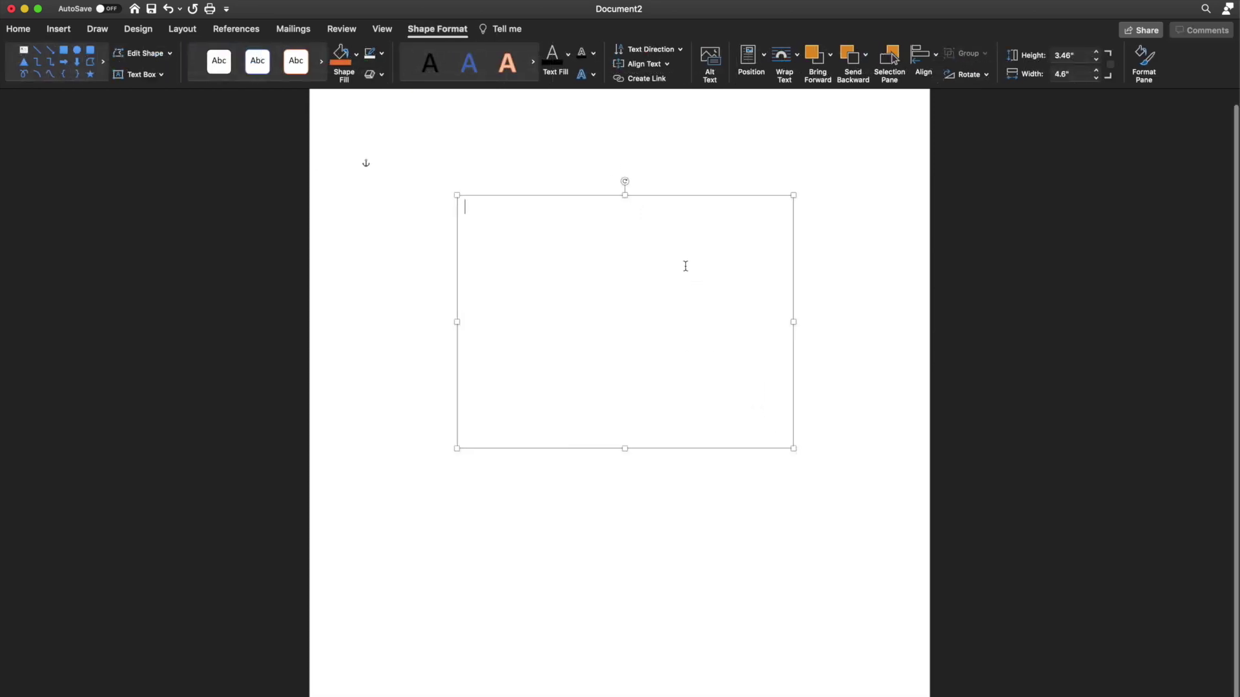
Set the text box's height and width to 4" each and move the box slightly down the page.
{"action": "left_click", "coordinate": [625, 199]}
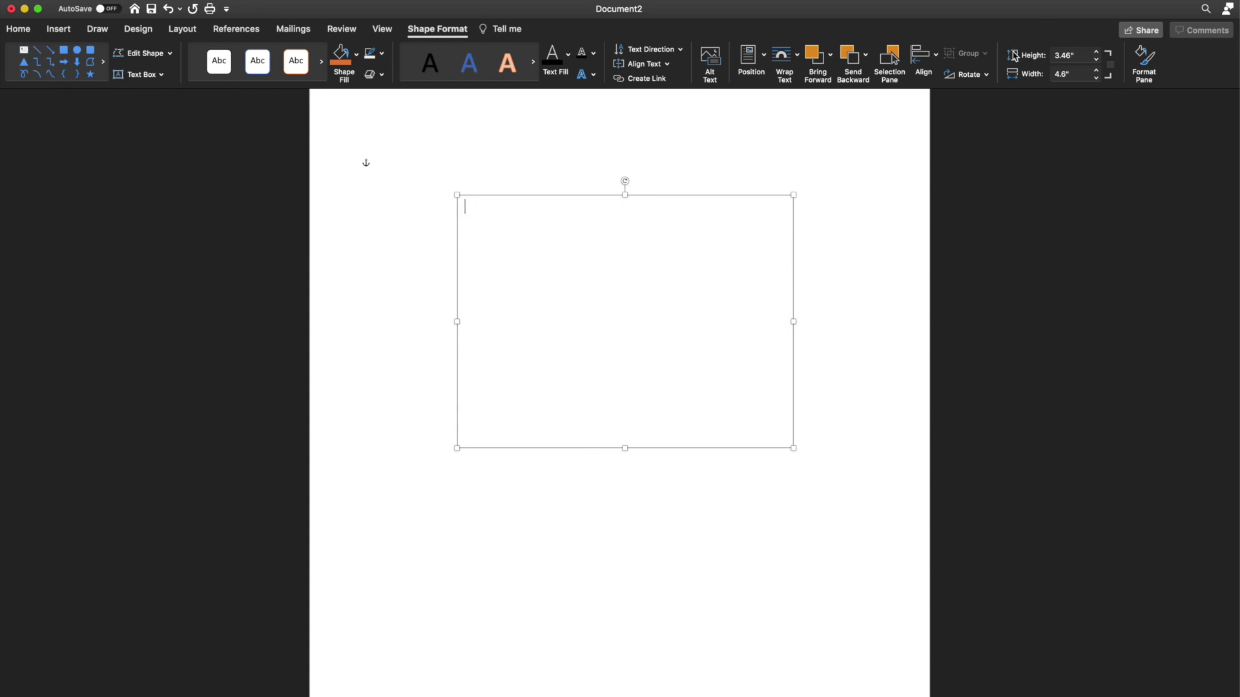
{"action": "left_click", "coordinate": [1052, 57]}
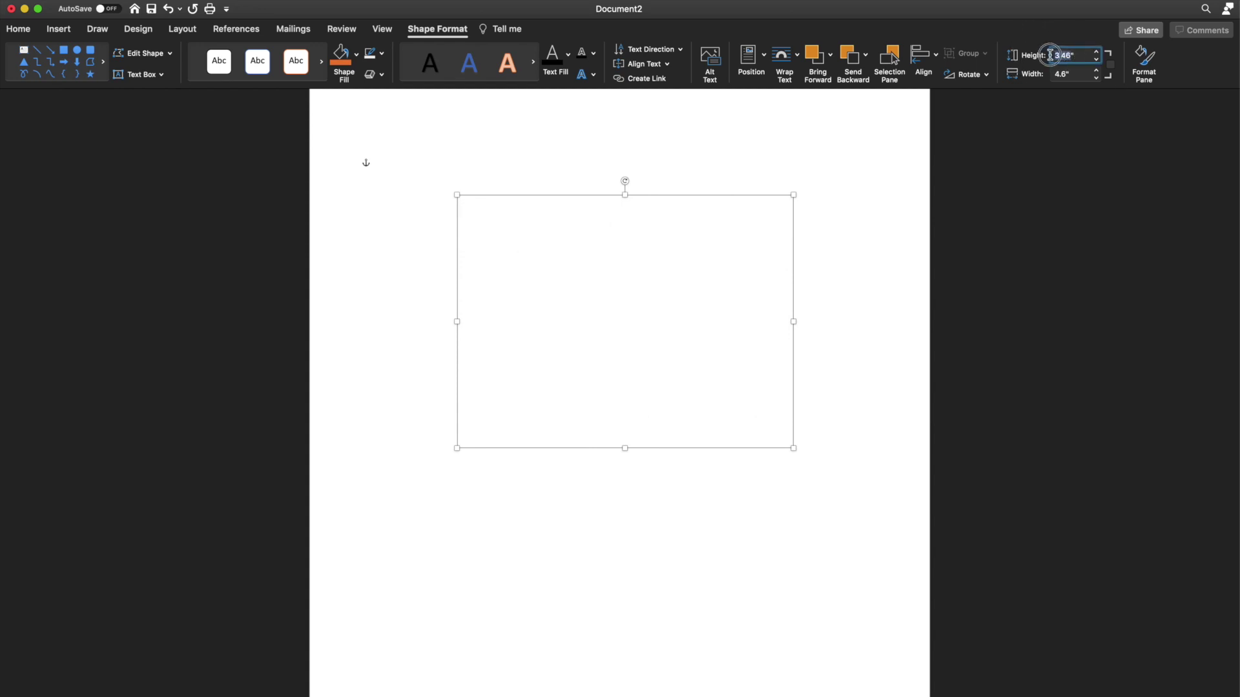
{"action": "type", "text": "4"}
{"action": "left_click", "coordinate": [1051, 76]}
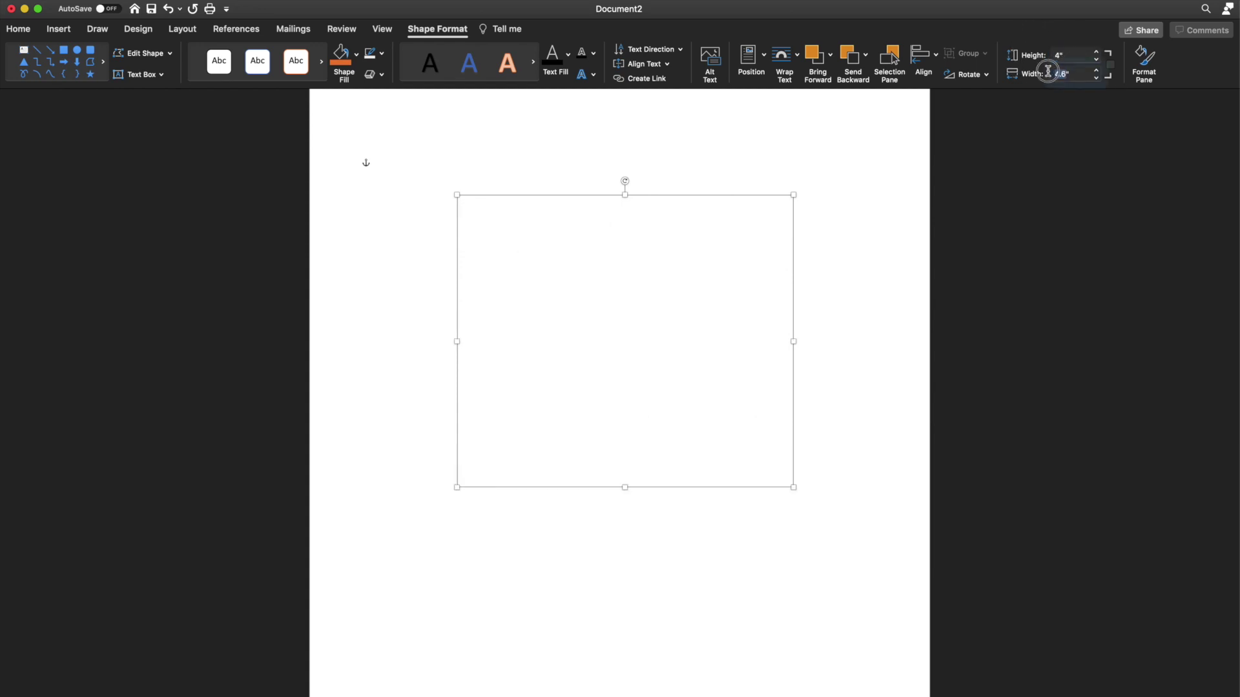
{"action": "type", "text": "4"}
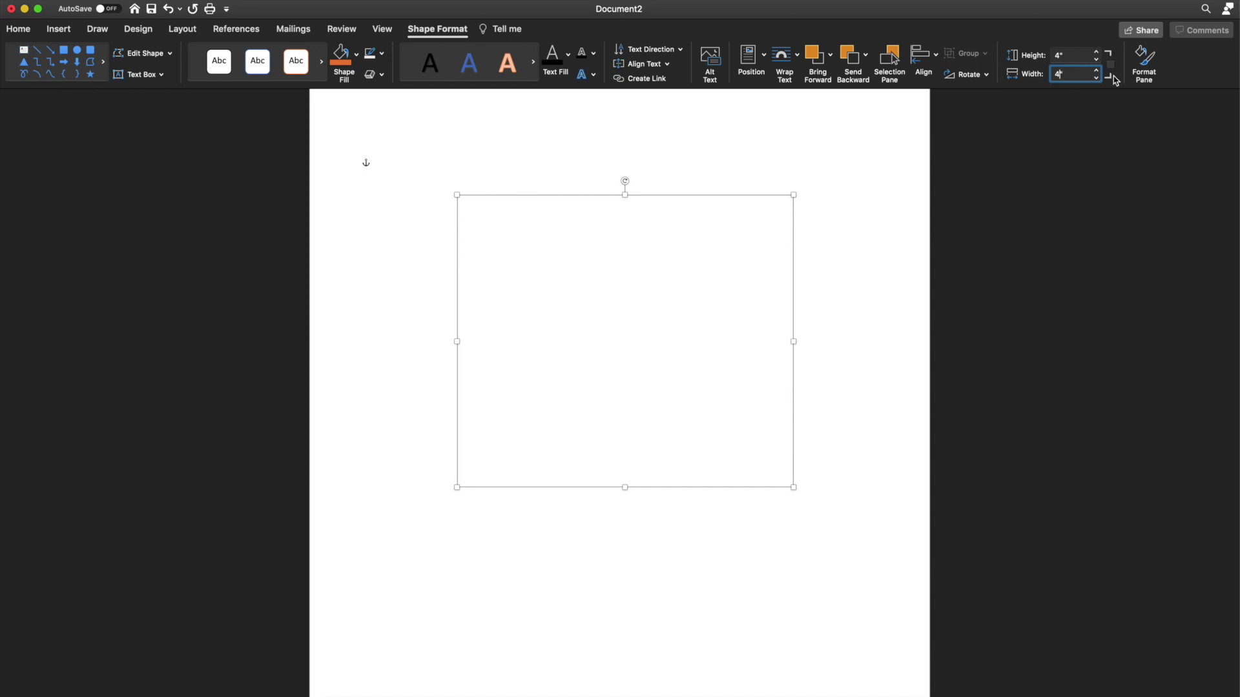
{"action": "left_click", "coordinate": [1059, 56]}
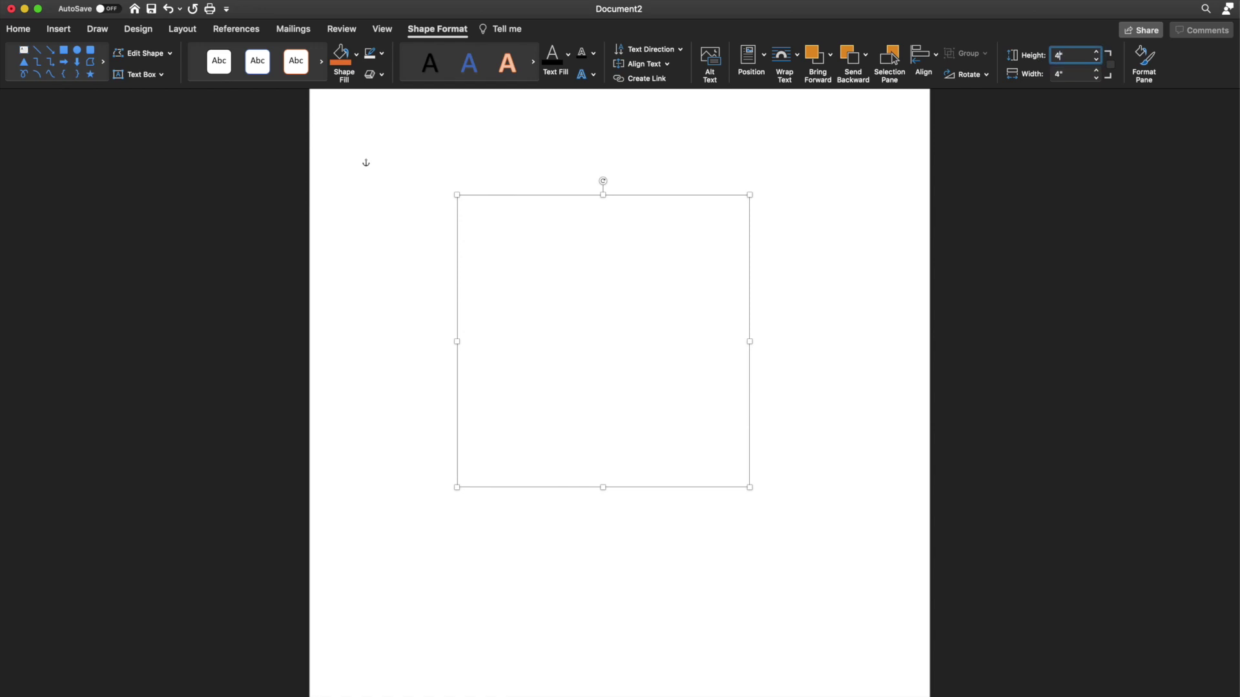
{"action": "left_click", "coordinate": [1057, 71]}
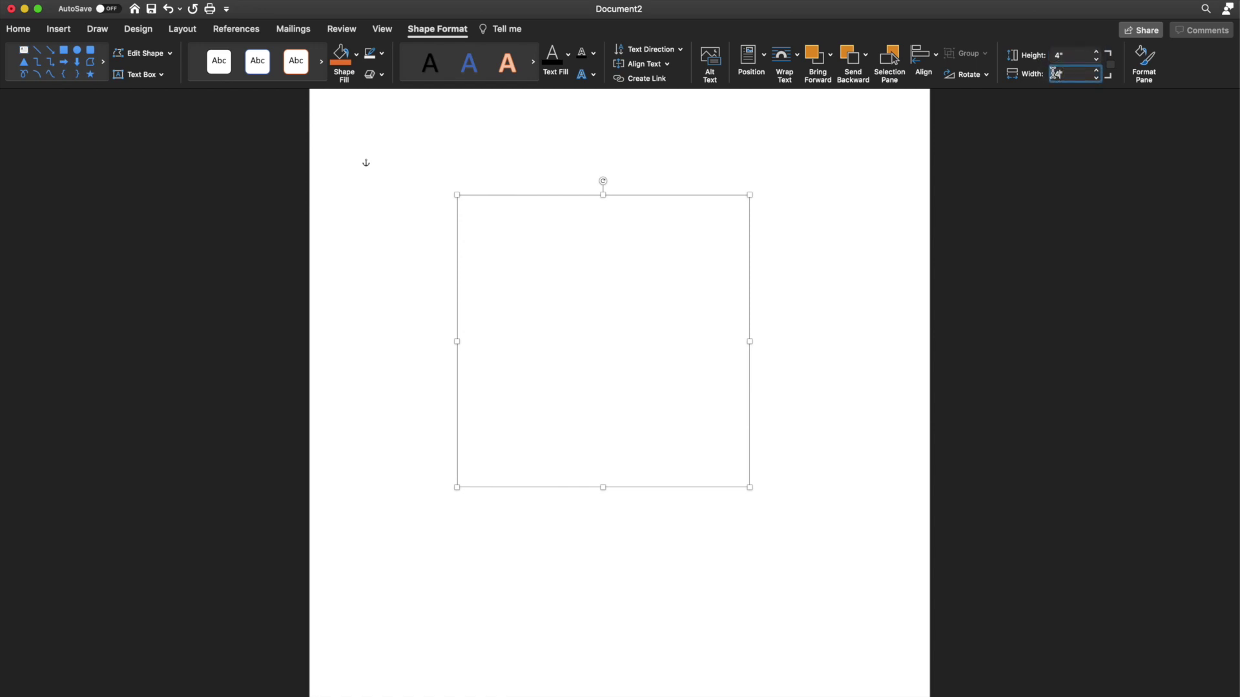
{"action": "key", "text": "super+a"}
{"action": "left_click_drag", "start_coordinate": [581, 195], "coordinate": [583, 233]}
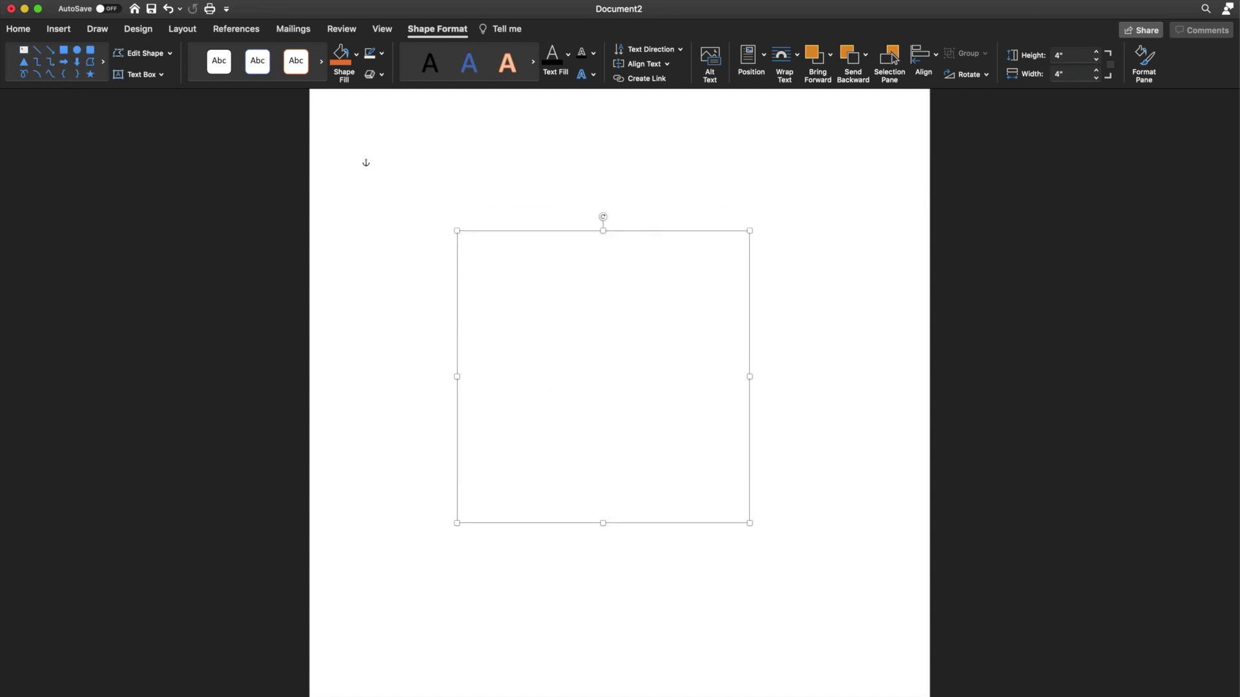
Enter the centred heading "Stop Along the Parkway" on the first line of the text box.
{"action": "left_click", "coordinate": [4, 30]}
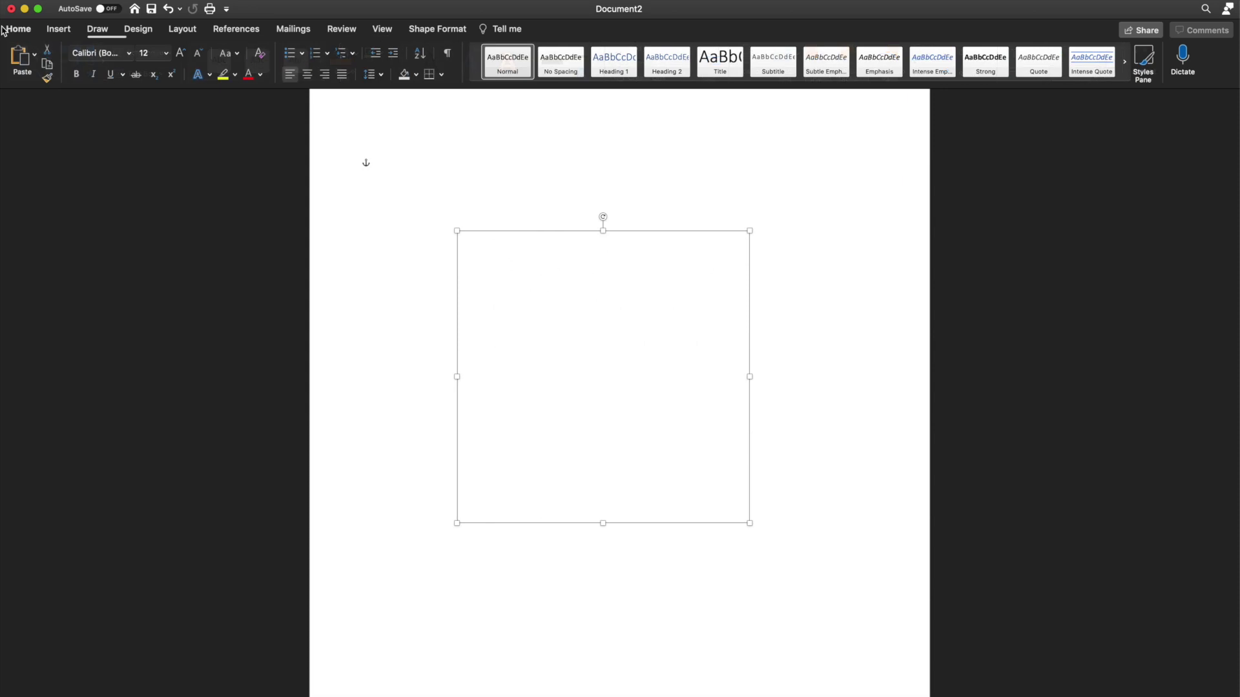
{"action": "left_click", "coordinate": [467, 242]}
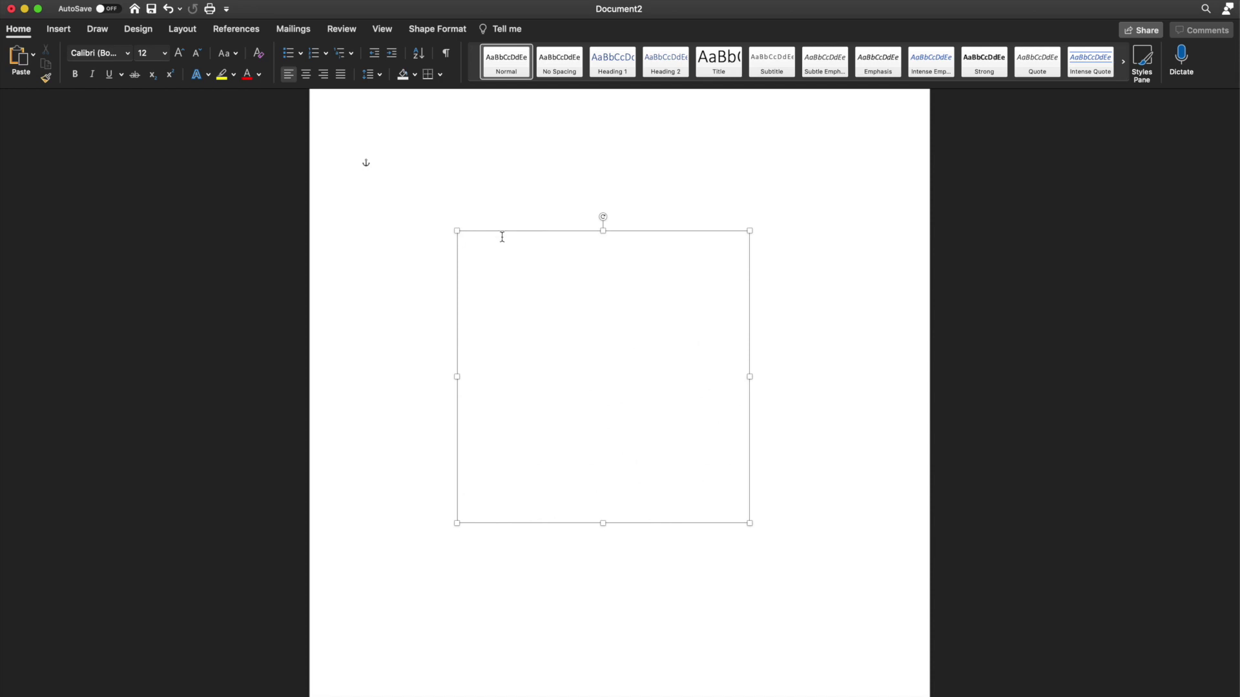
{"action": "left_click", "coordinate": [307, 78]}
{"action": "type", "text": "Stop Along the Parkway"}
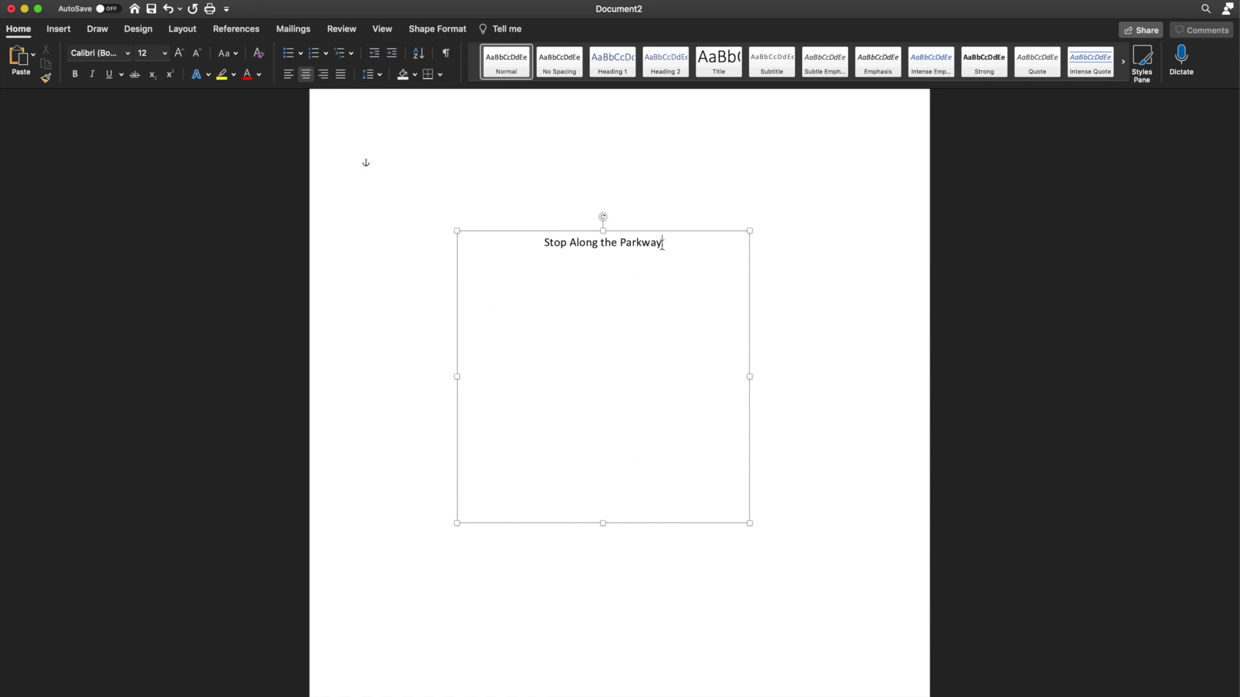
Change the font of the heading "Stop Along the Parkway" to Kembara Cinta Outline.
{"action": "left_click_drag", "start_coordinate": [662, 244], "coordinate": [549, 240]}
{"action": "left_click", "coordinate": [128, 54]}
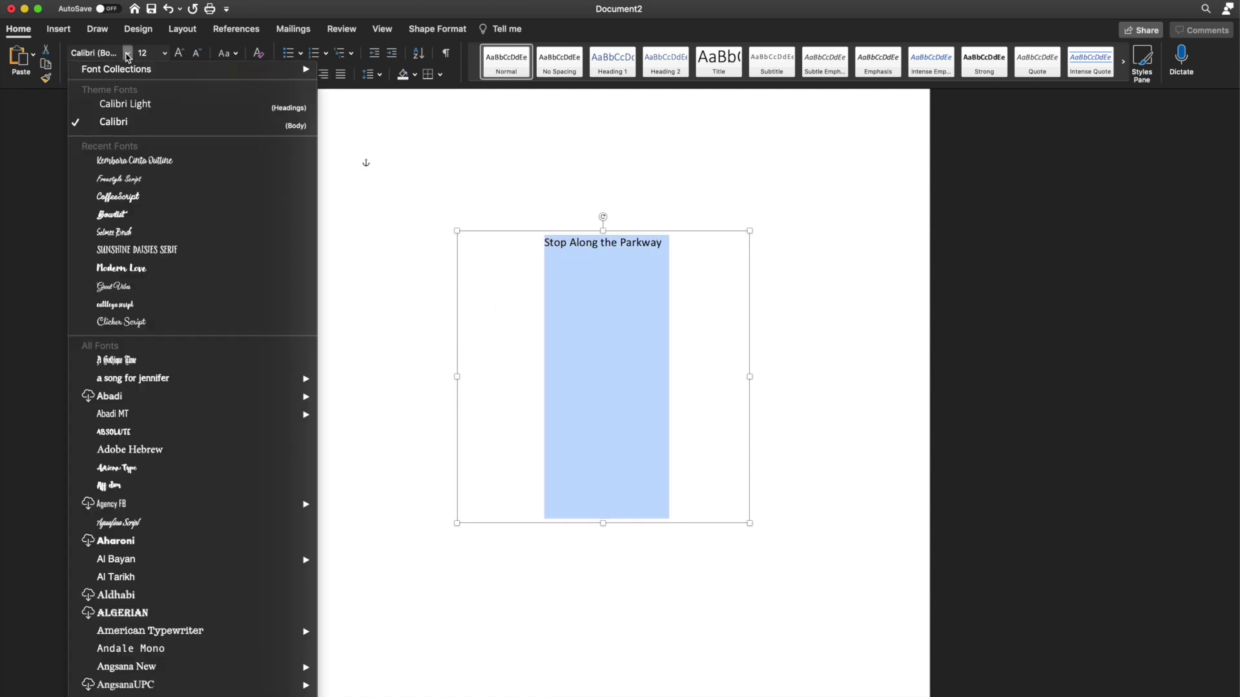
{"action": "left_click", "coordinate": [128, 159]}
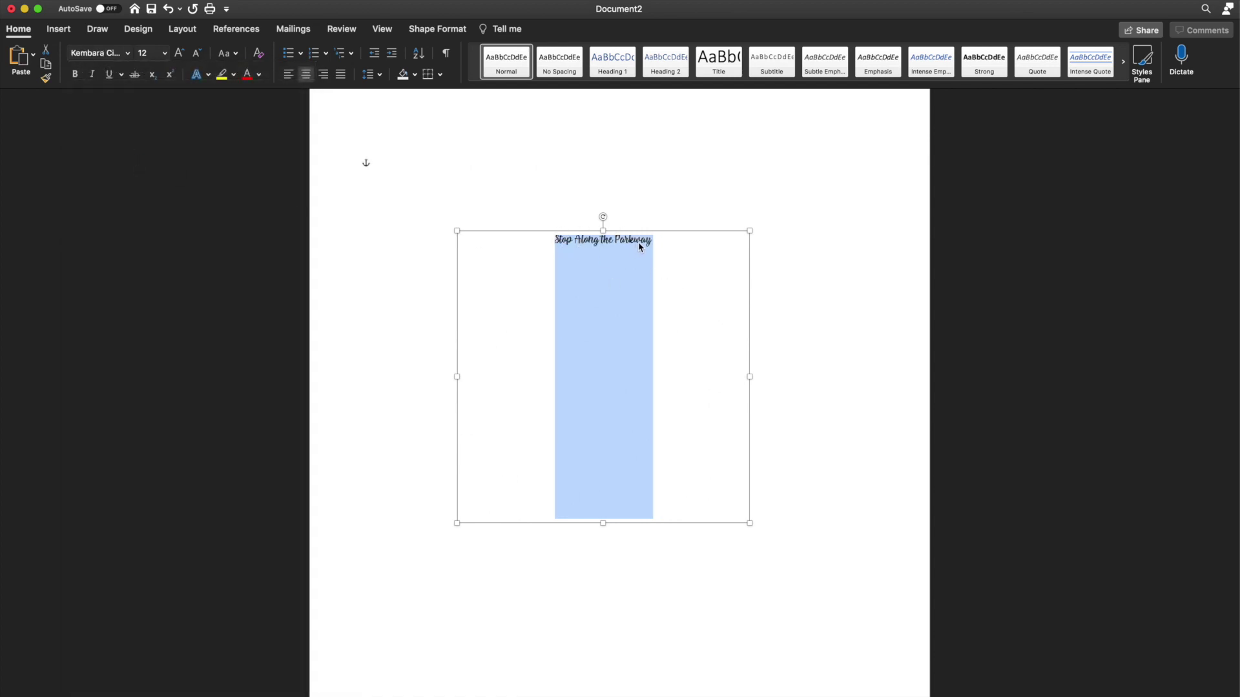
Set the heading's font size to 22.
{"action": "left_click", "coordinate": [165, 53]}
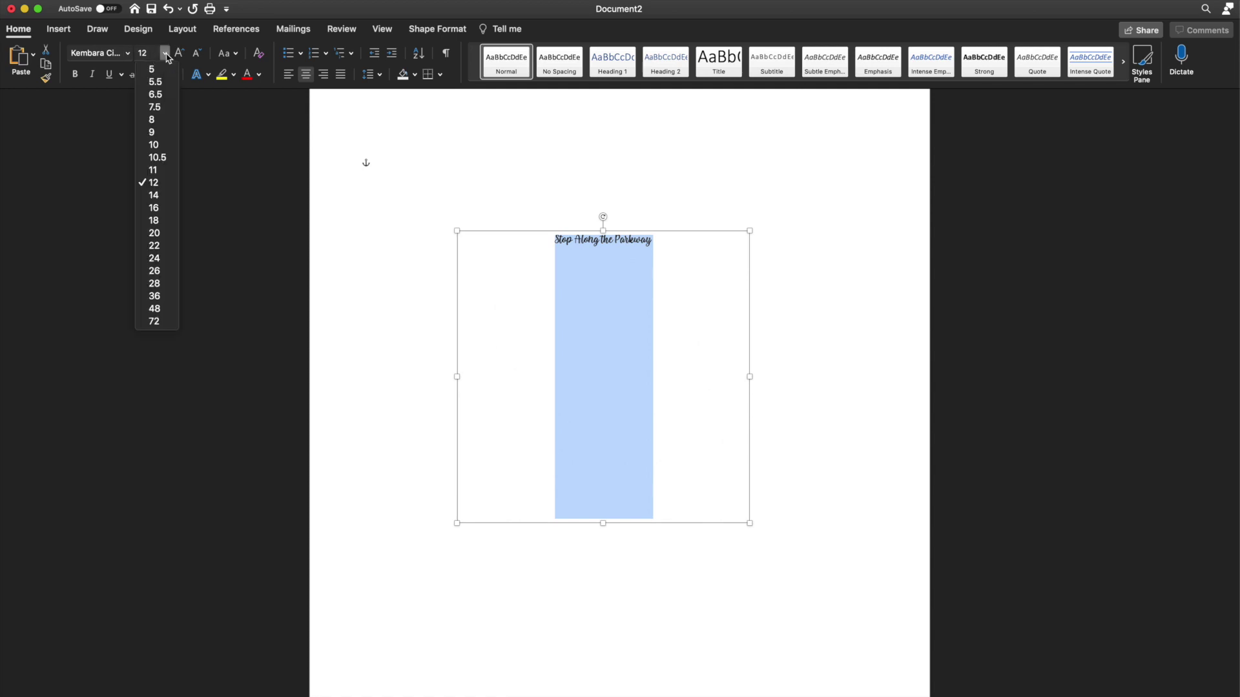
{"action": "left_click", "coordinate": [153, 246]}
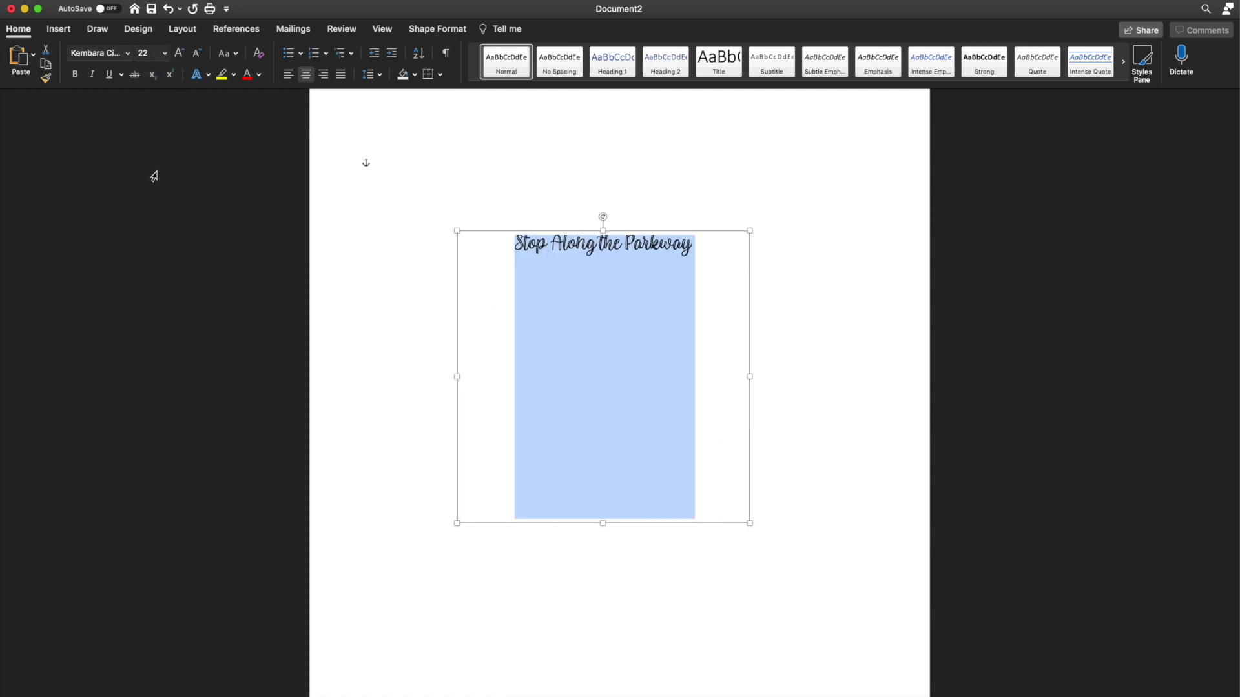
{"action": "key", "text": "Left"}
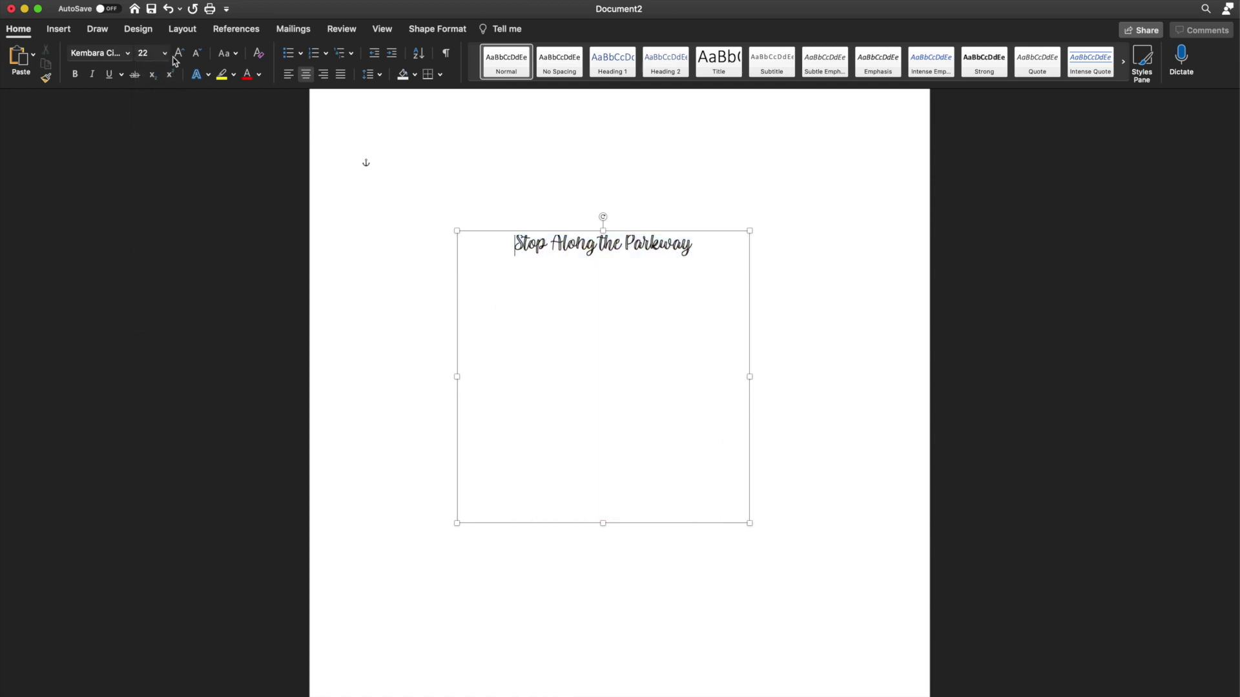
Set the font size of the heading "Stop Along the Parkway" to 26.
{"action": "left_click_drag", "start_coordinate": [678, 245], "coordinate": [475, 216]}
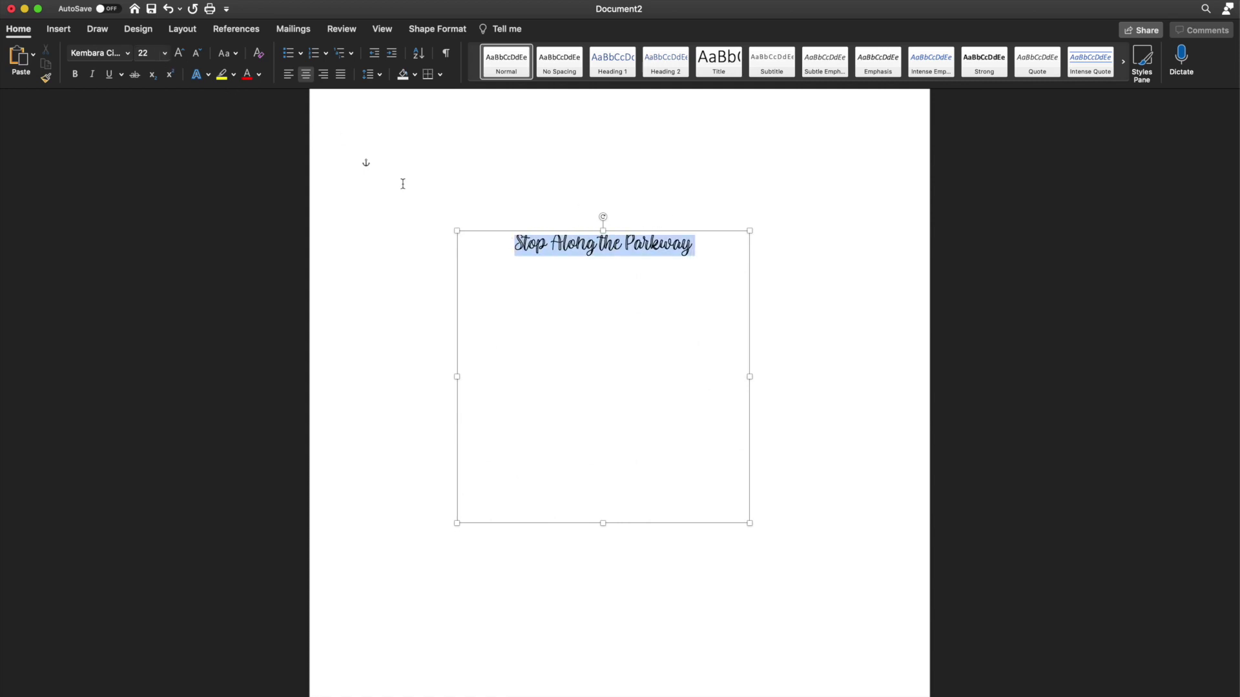
{"action": "left_click", "coordinate": [165, 53]}
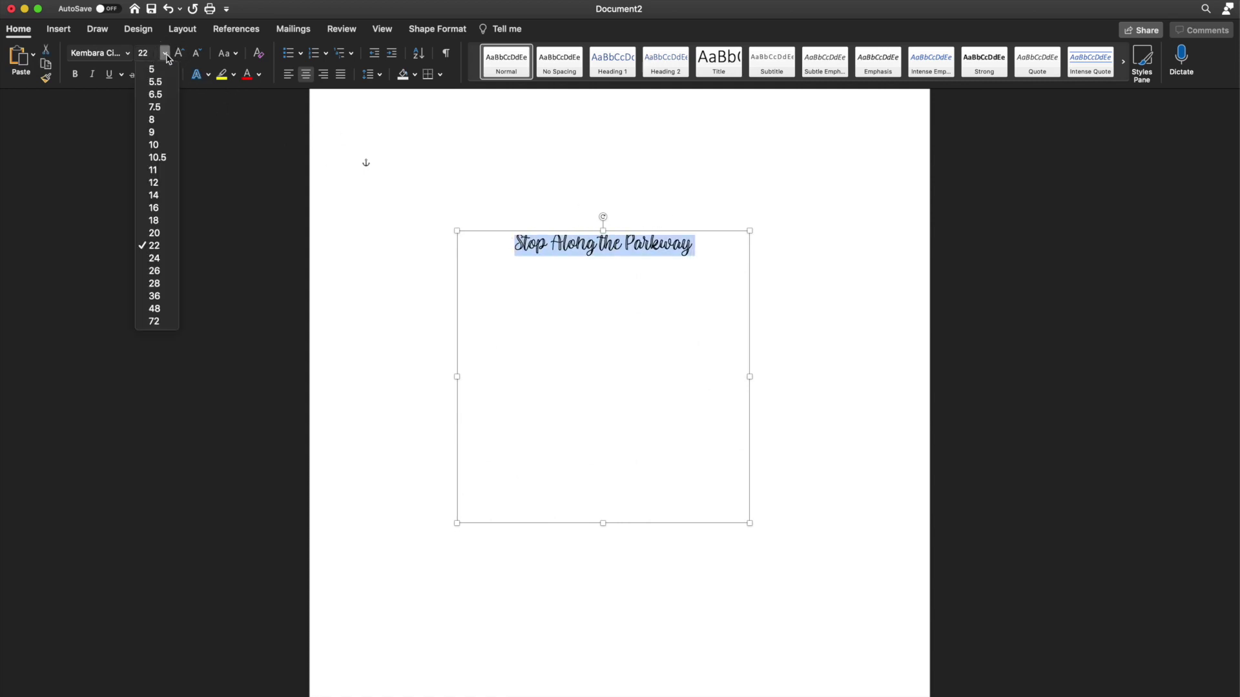
{"action": "left_click", "coordinate": [153, 271]}
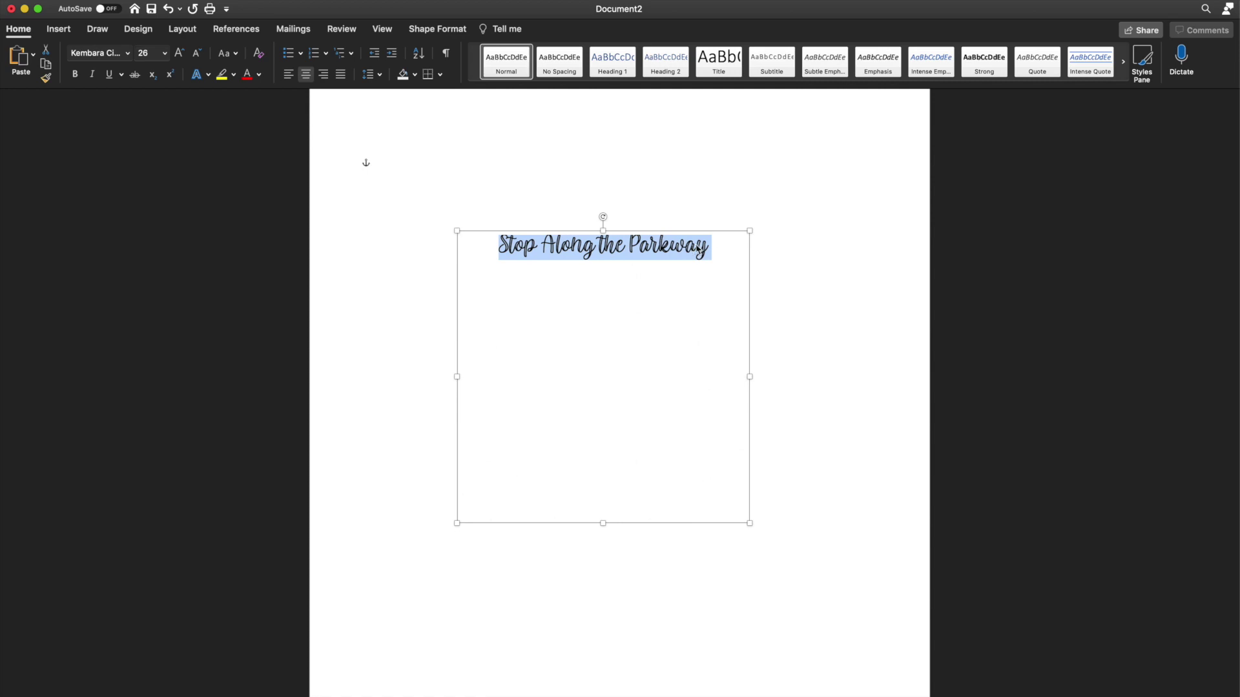
{"action": "key", "text": "Right"}
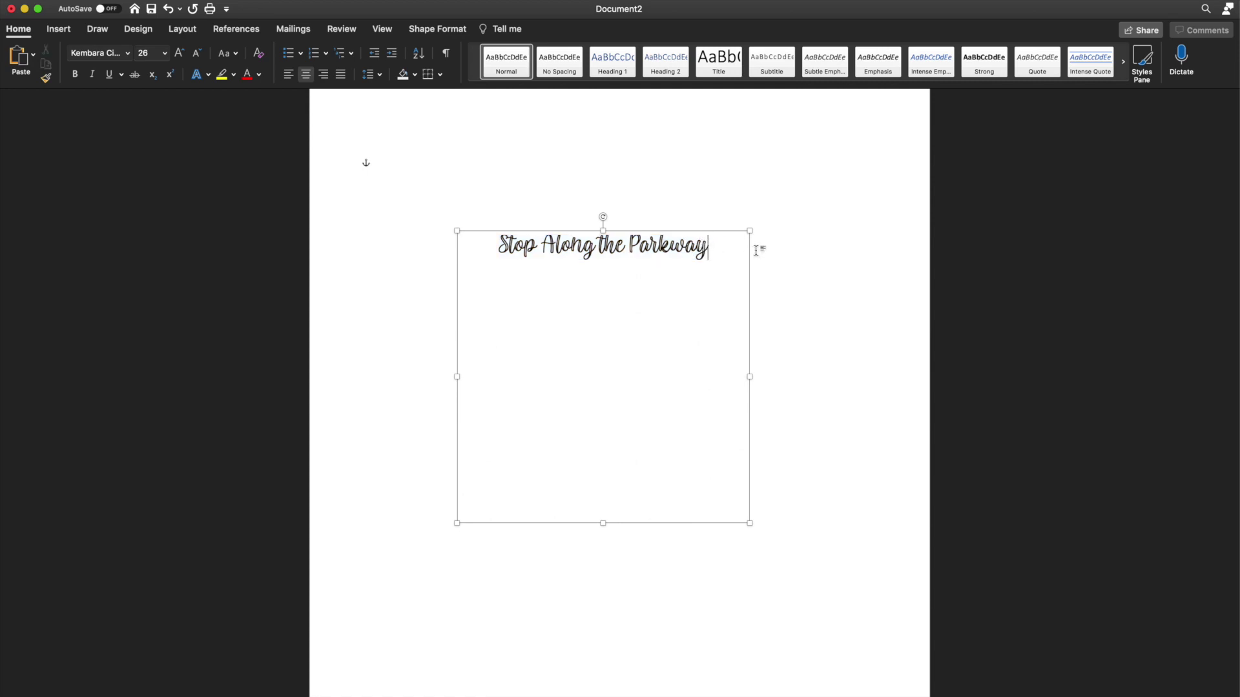
Add a left-aligned line below the heading with the placeholder text "sdflksd".
{"action": "key", "text": "Return"}
{"action": "left_click", "coordinate": [291, 76]}
{"action": "type", "text": "sdflksd"}
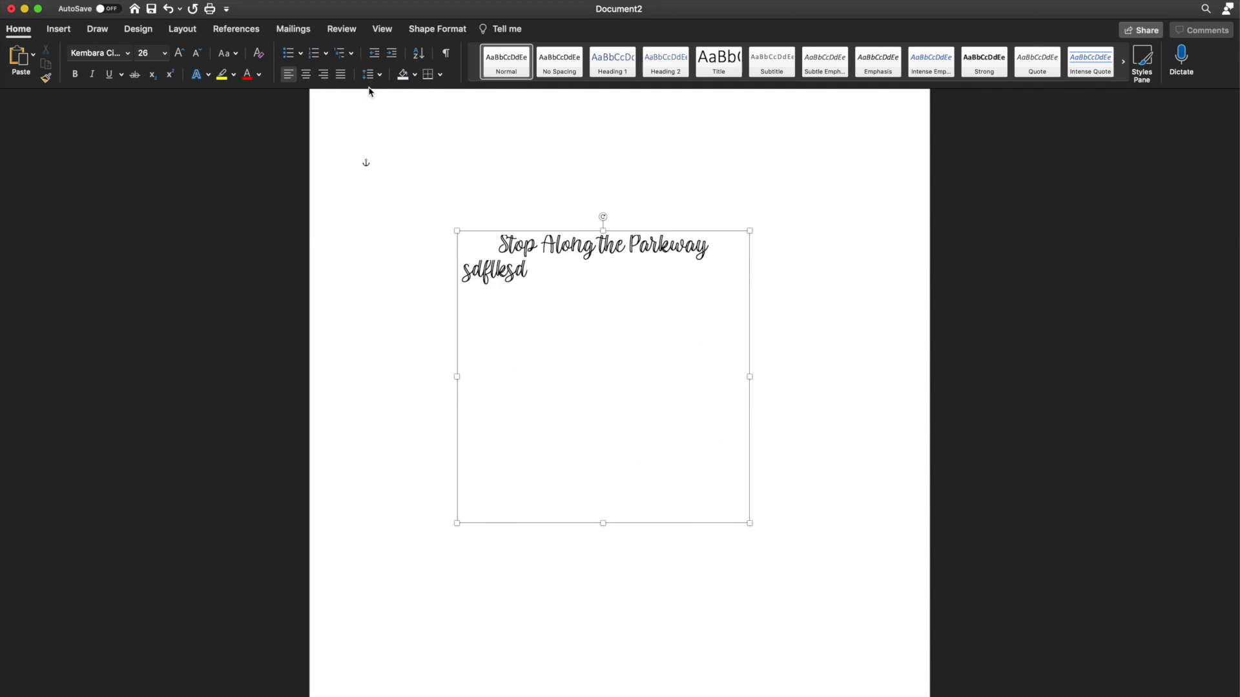
{"action": "left_click", "coordinate": [498, 242]}
{"action": "left_click_drag", "start_coordinate": [498, 241], "coordinate": [710, 250]}
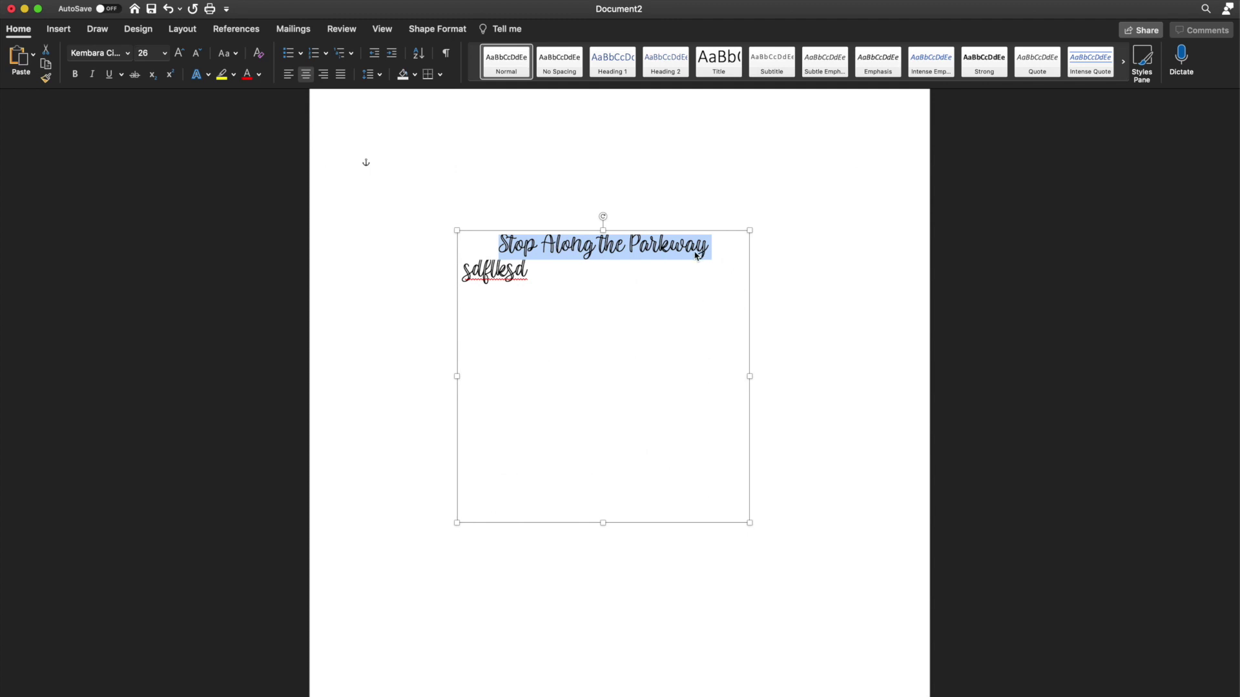
{"action": "left_click", "coordinate": [529, 267]}
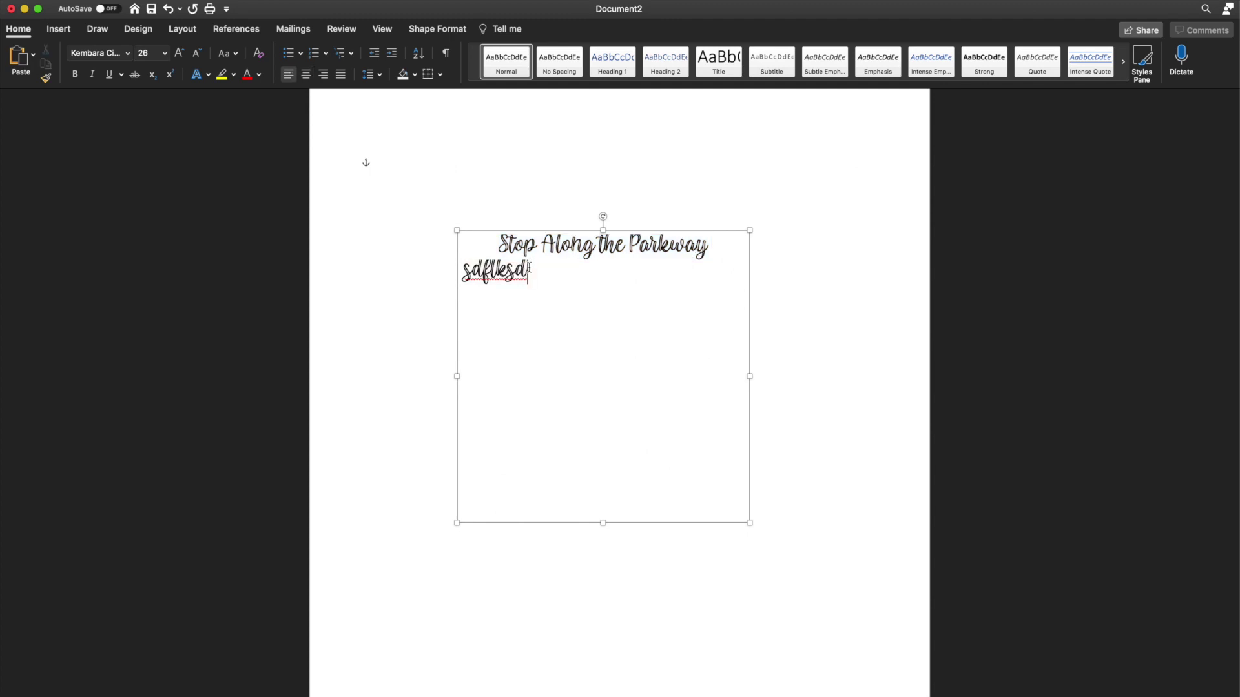
Change the font of the placeholder line "sdflksd" below the heading to Gotham in the Book style.
{"action": "double_click", "coordinate": [528, 267]}
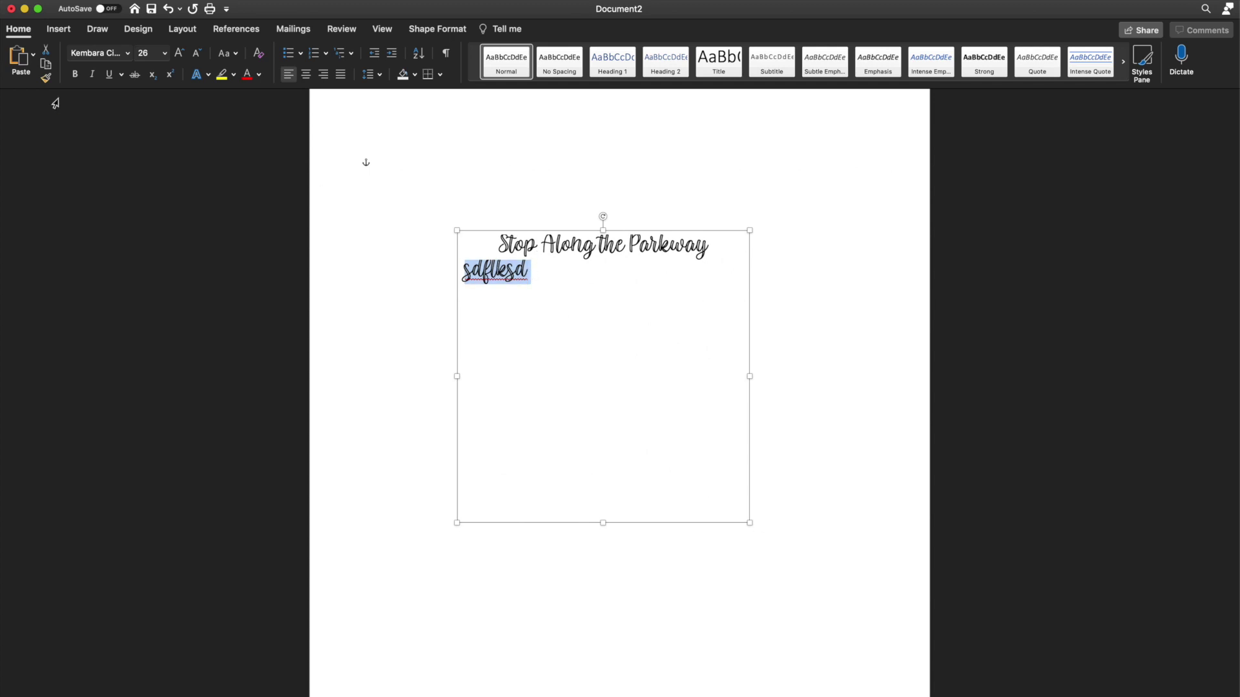
{"action": "left_click", "coordinate": [128, 54]}
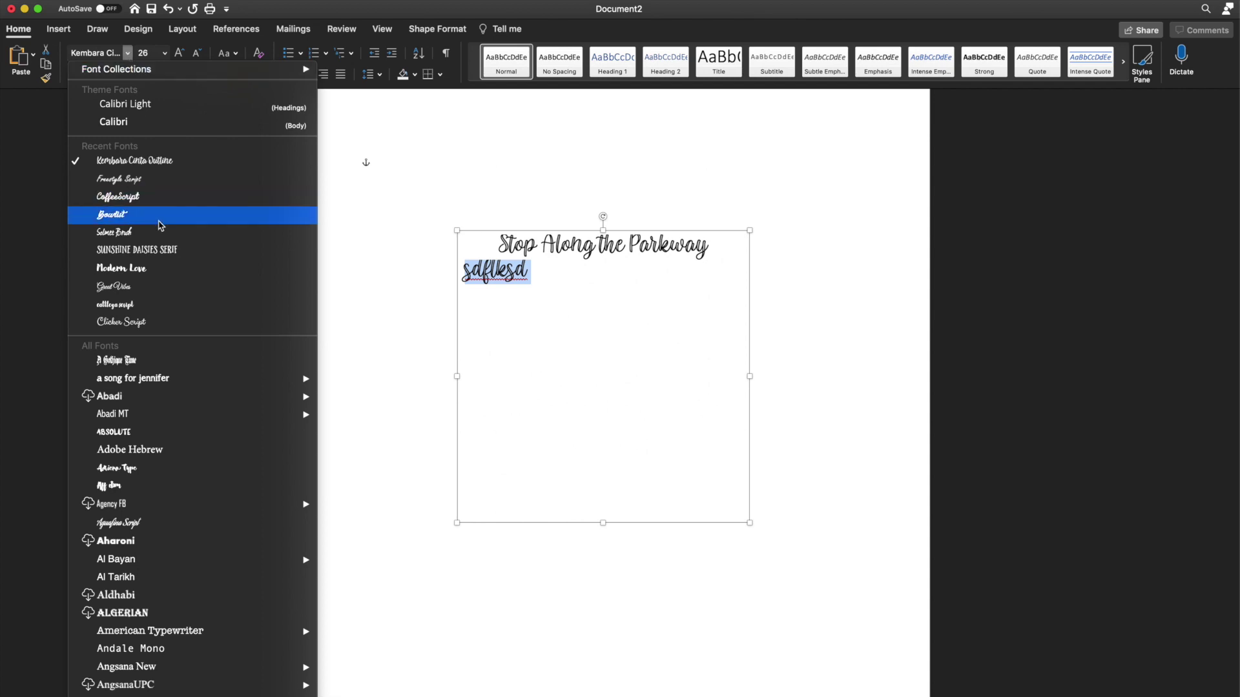
{"action": "scroll", "coordinate": [161, 225], "scroll_direction": "down", "scroll_amount": 20}
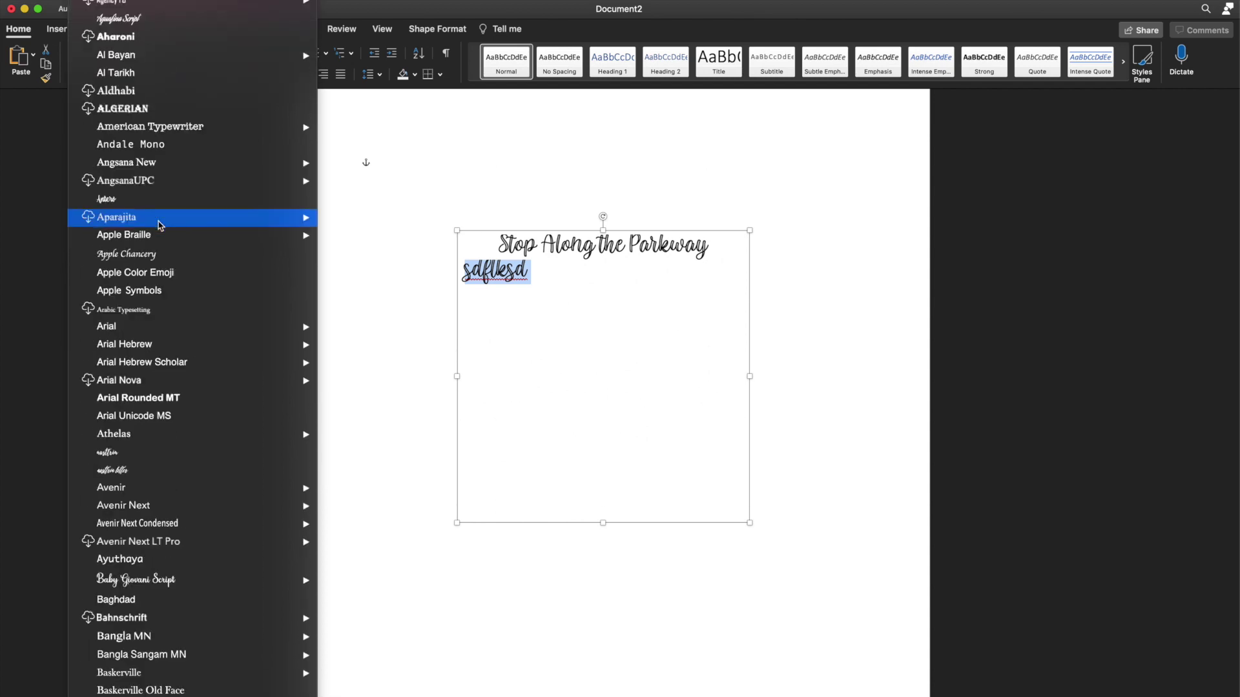
{"action": "scroll", "coordinate": [161, 226], "scroll_direction": "down", "scroll_amount": 6}
{"action": "scroll", "coordinate": [160, 226], "scroll_direction": "down", "scroll_amount": 5}
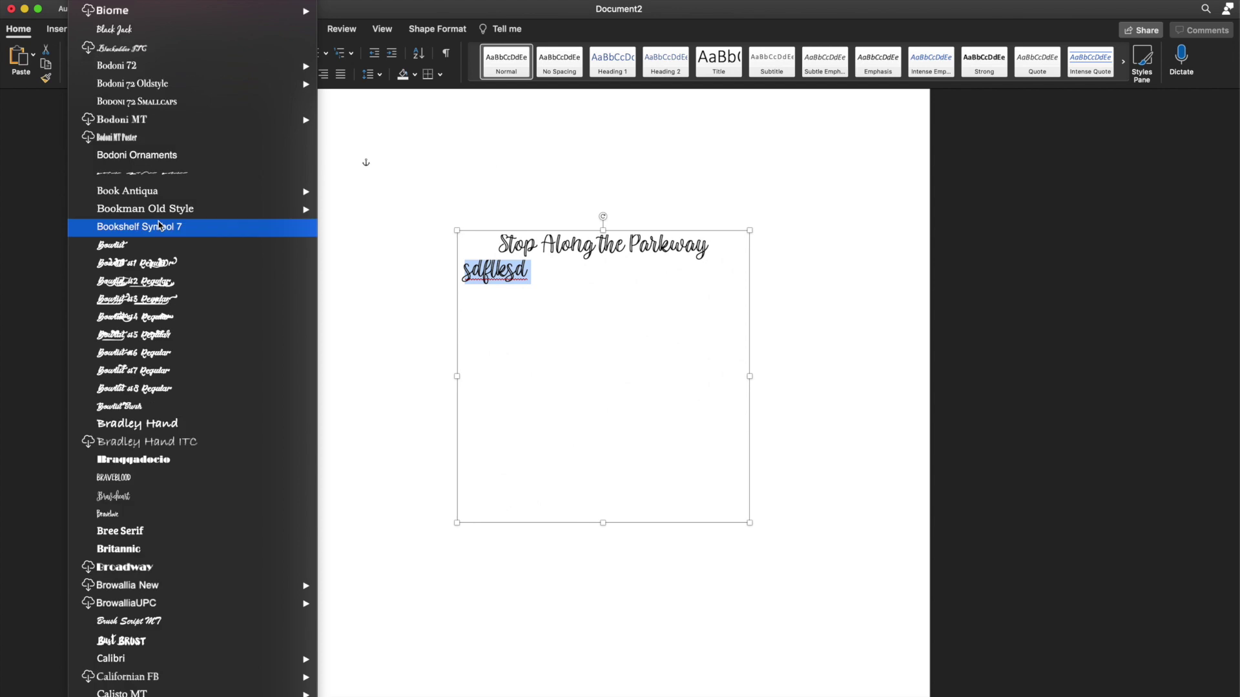
{"action": "scroll", "coordinate": [161, 226], "scroll_direction": "down", "scroll_amount": 5}
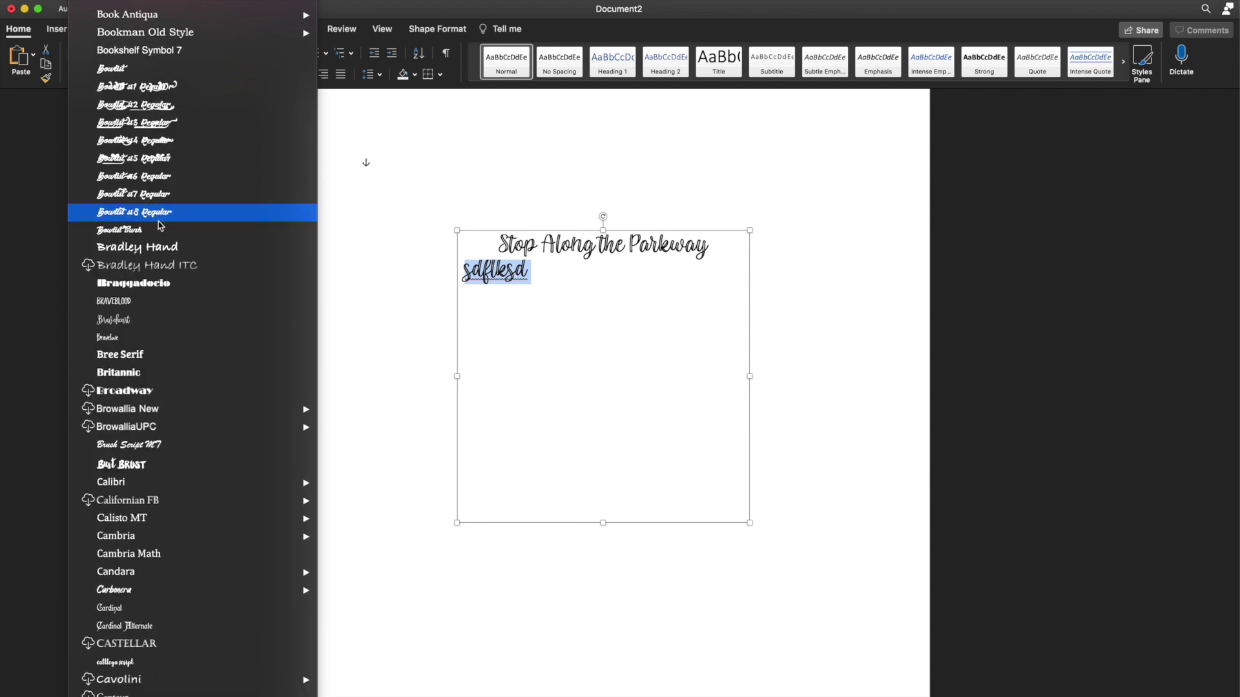
{"action": "scroll", "coordinate": [160, 226], "scroll_direction": "down", "scroll_amount": 6}
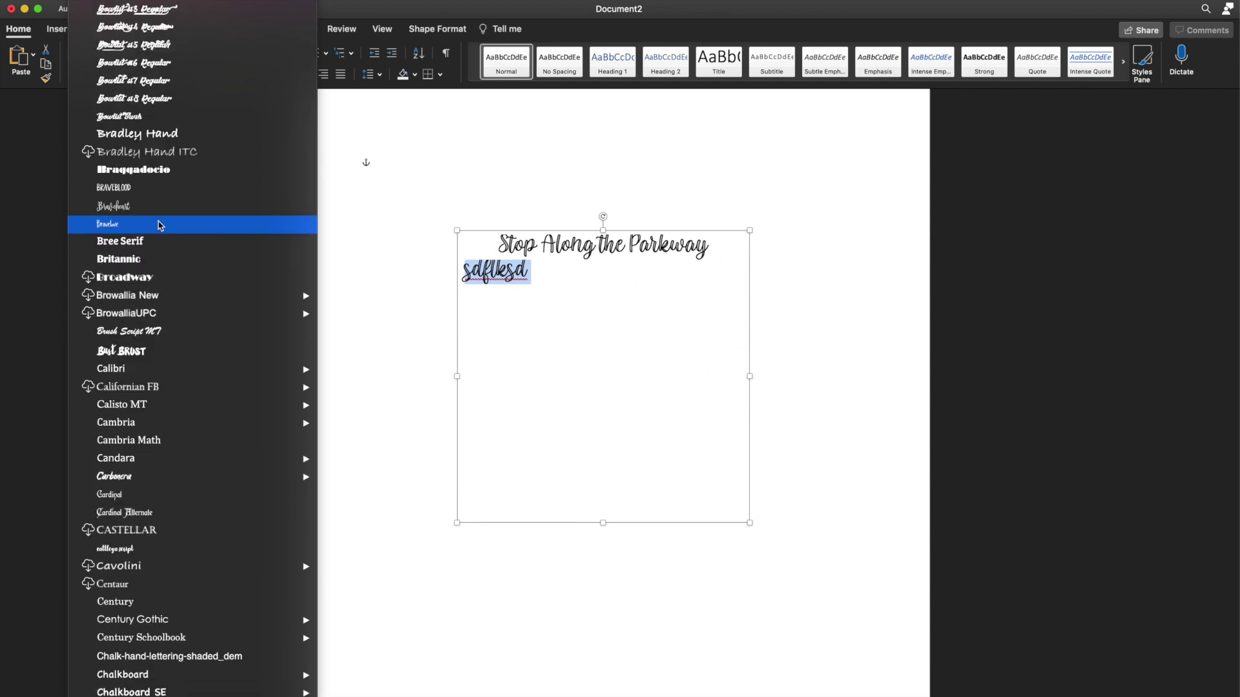
{"action": "scroll", "coordinate": [161, 226], "scroll_direction": "down", "scroll_amount": 5}
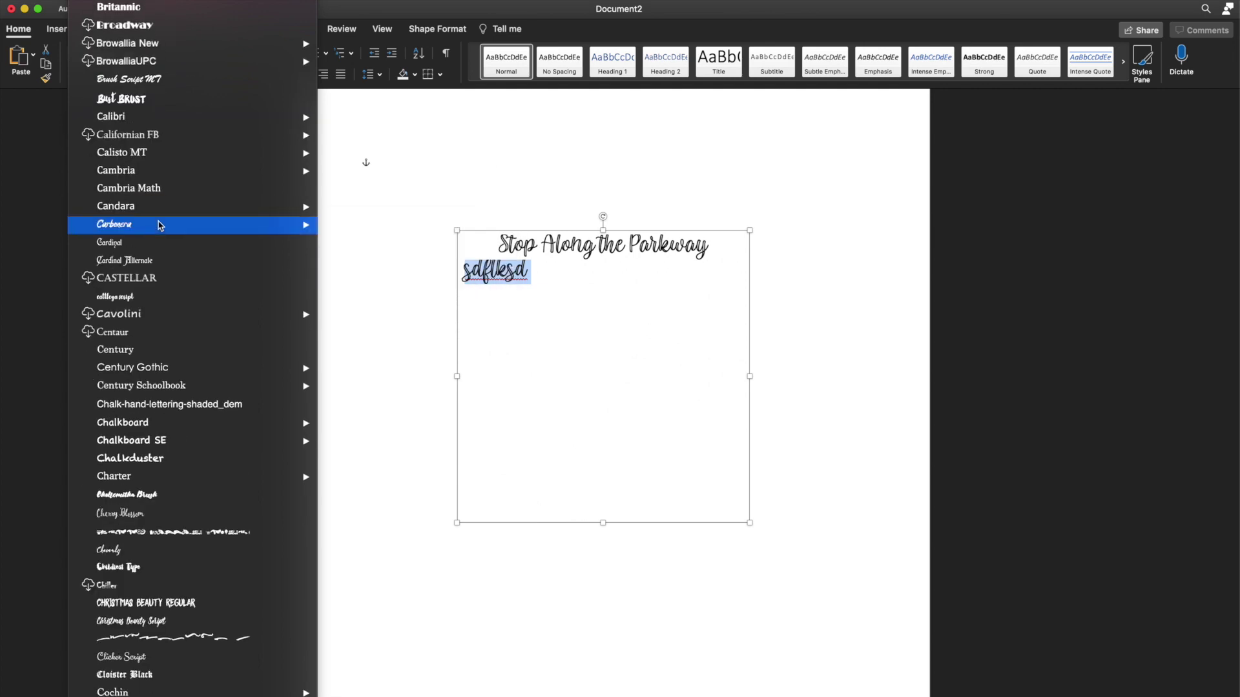
{"action": "scroll", "coordinate": [161, 225], "scroll_direction": "down", "scroll_amount": 4}
{"action": "scroll", "coordinate": [160, 225], "scroll_direction": "down", "scroll_amount": 15}
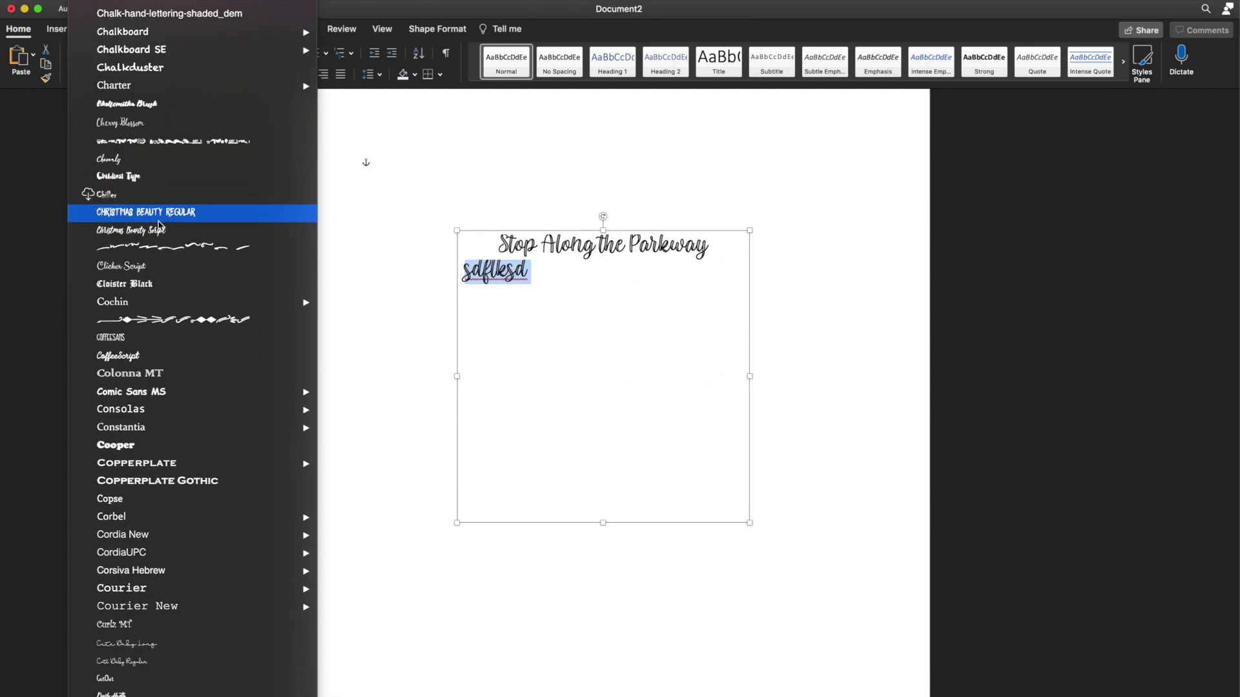
{"action": "scroll", "coordinate": [161, 225], "scroll_direction": "down", "scroll_amount": 10}
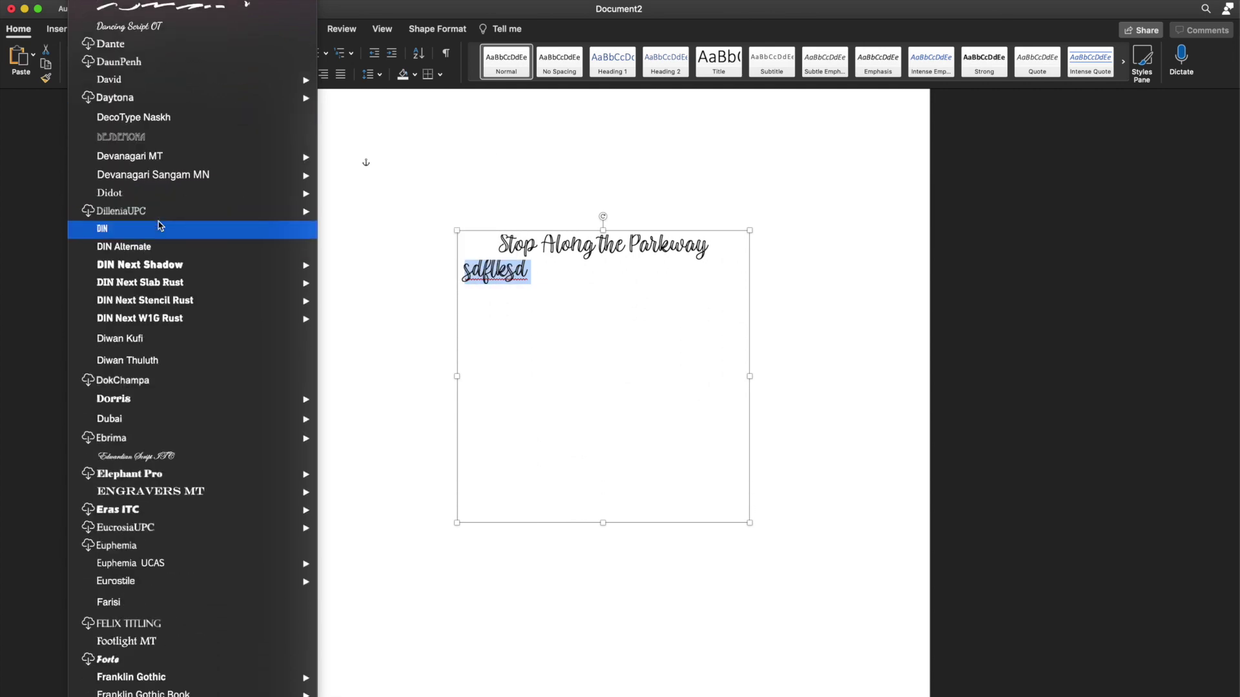
{"action": "scroll", "coordinate": [161, 225], "scroll_direction": "down", "scroll_amount": 1}
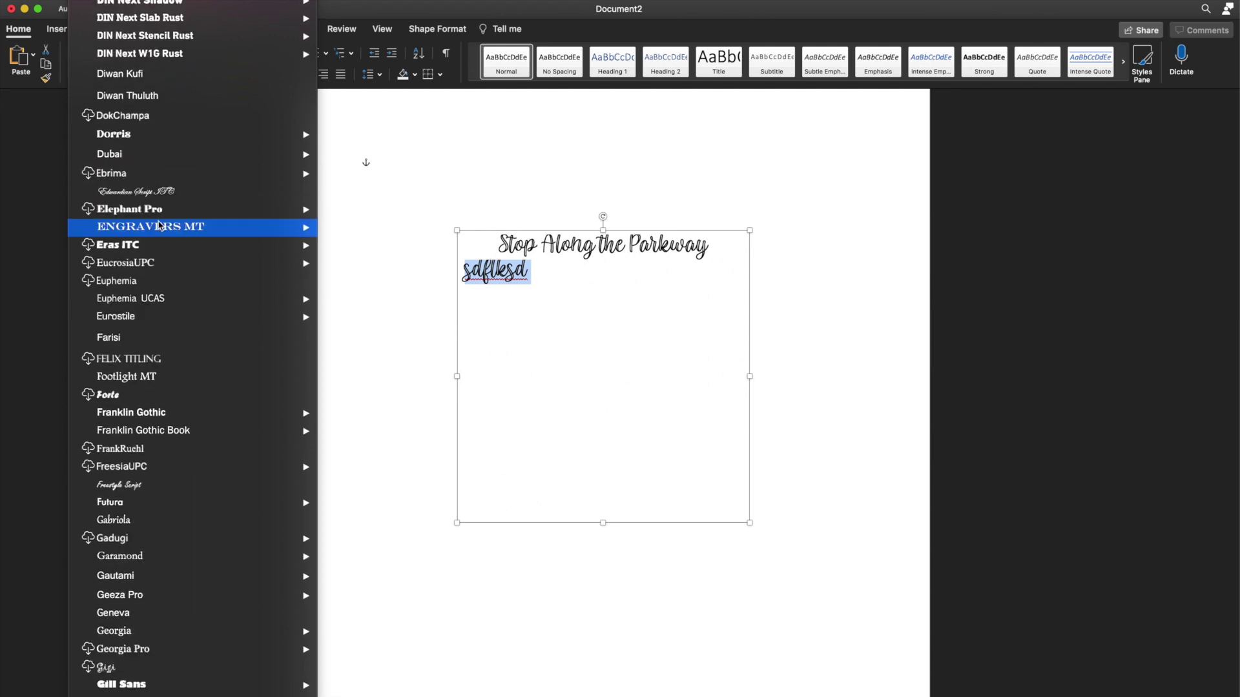
{"action": "scroll", "coordinate": [196, 339], "scroll_direction": "down", "scroll_amount": 4}
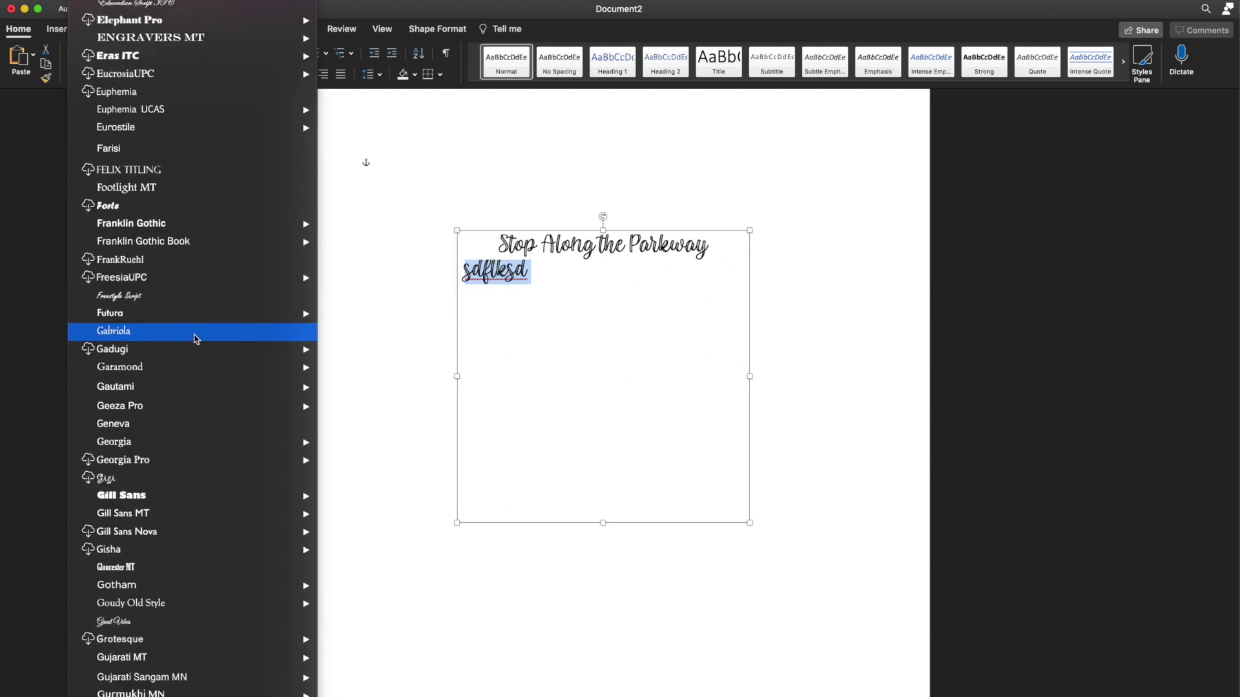
{"action": "scroll", "coordinate": [196, 339], "scroll_direction": "down", "scroll_amount": 1}
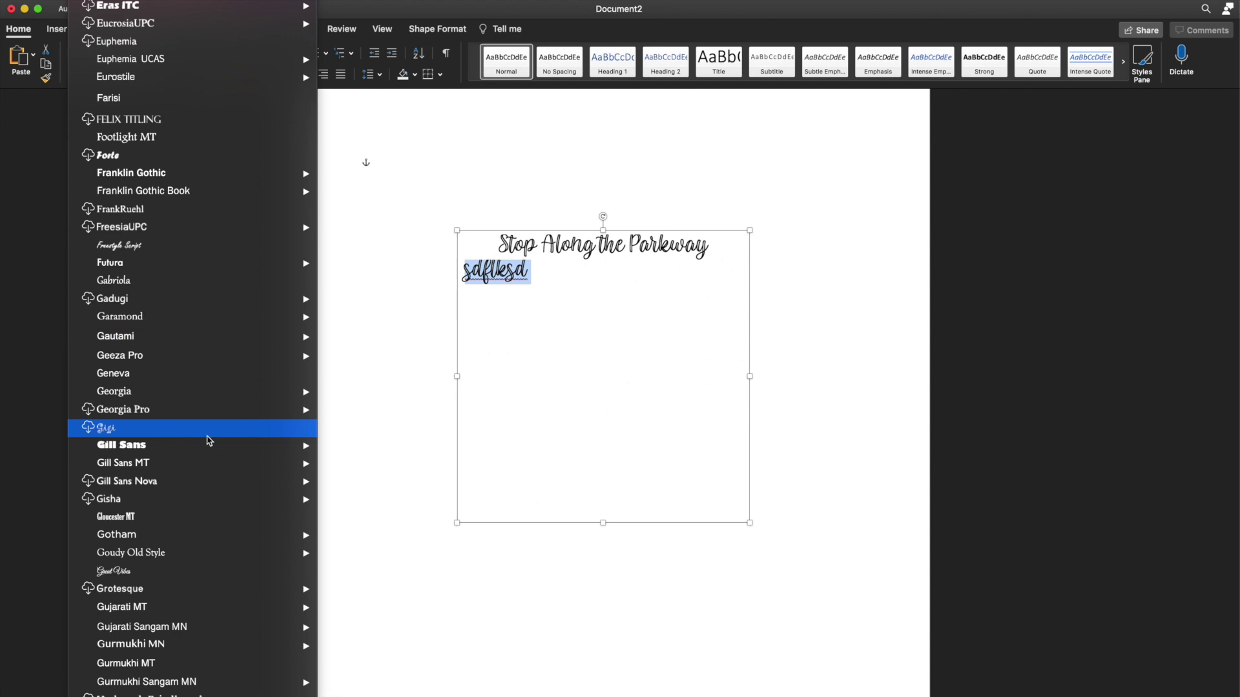
{"action": "scroll", "coordinate": [208, 436], "scroll_direction": "down", "scroll_amount": 2}
{"action": "scroll", "coordinate": [208, 441], "scroll_direction": "down", "scroll_amount": 5}
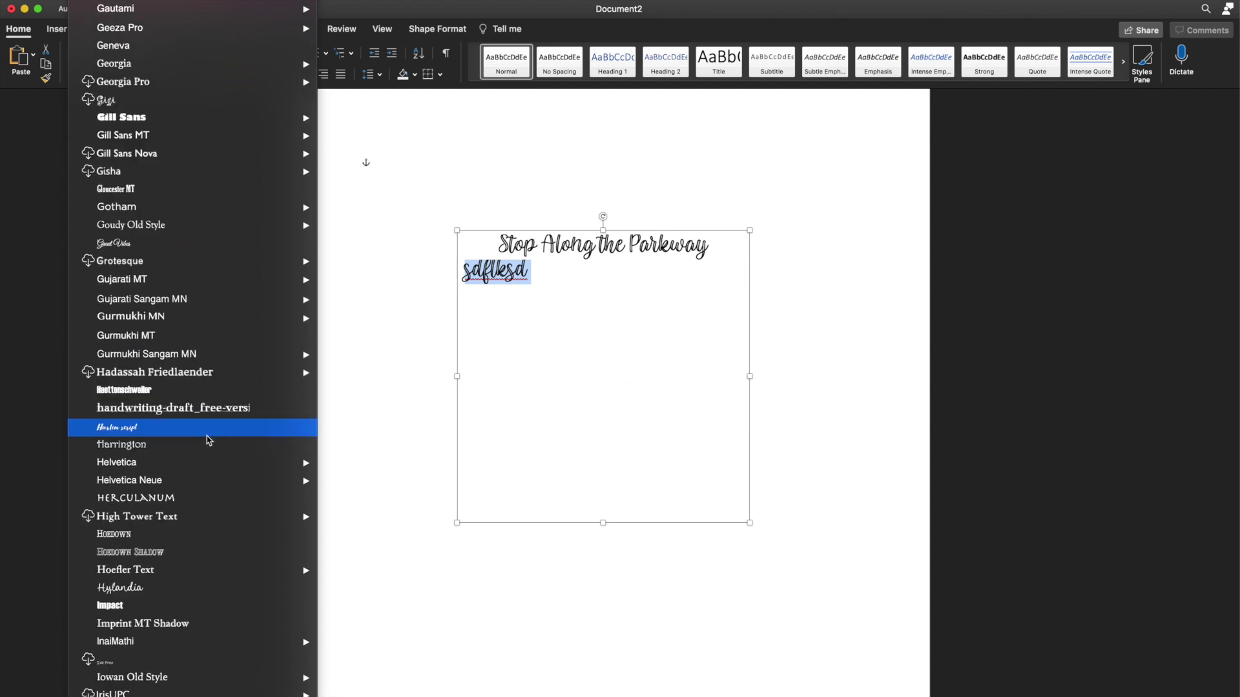
{"action": "scroll", "coordinate": [208, 441], "scroll_direction": "down", "scroll_amount": 4}
{"action": "scroll", "coordinate": [208, 440], "scroll_direction": "down", "scroll_amount": 2}
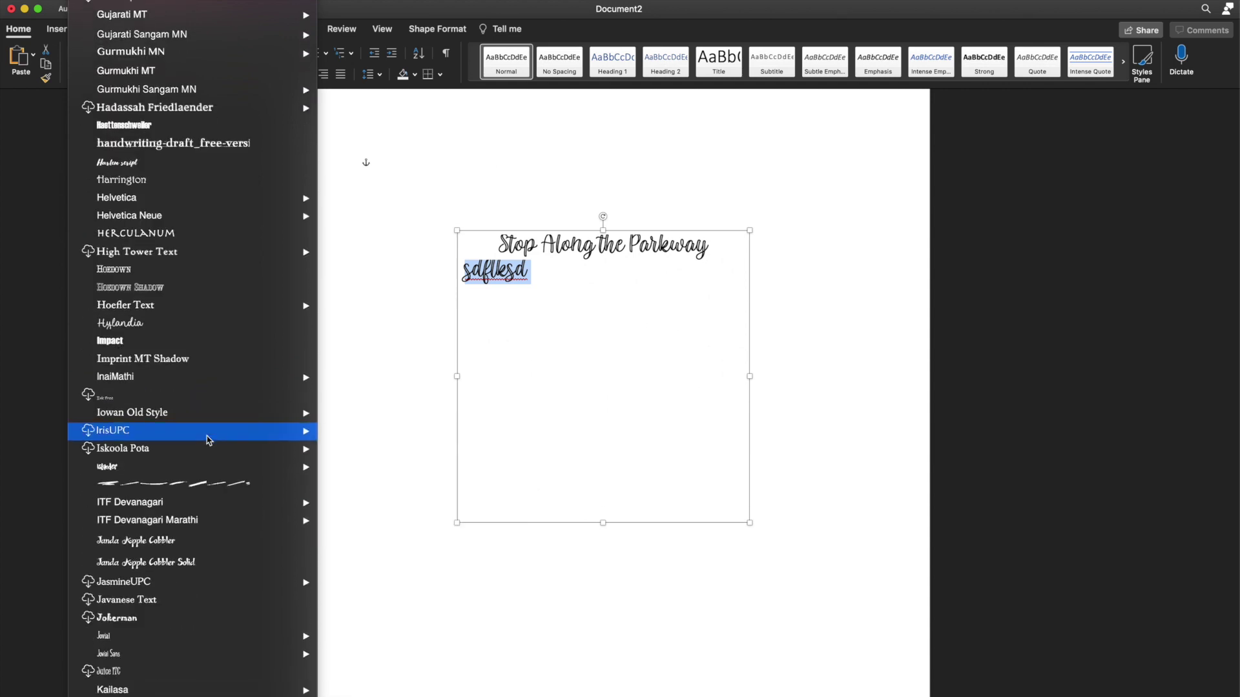
{"action": "scroll", "coordinate": [208, 441], "scroll_direction": "up", "scroll_amount": 8}
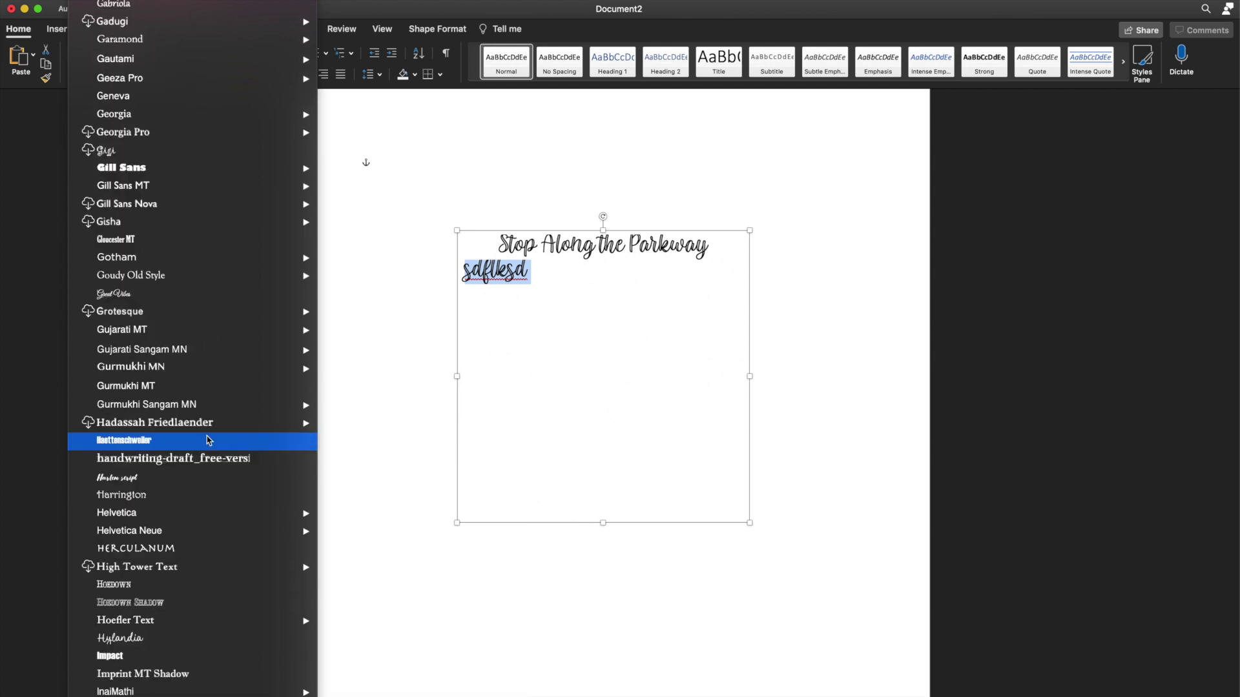
{"action": "mouse_move", "coordinate": [208, 441]}
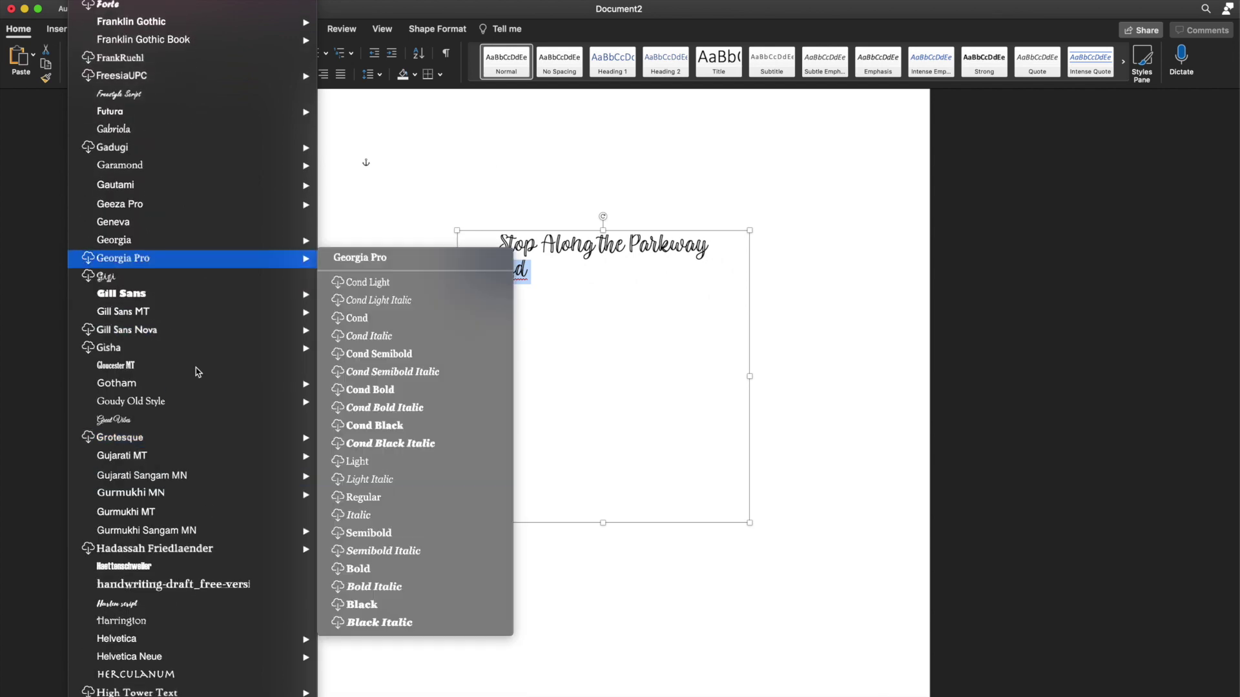
{"action": "mouse_move", "coordinate": [162, 386]}
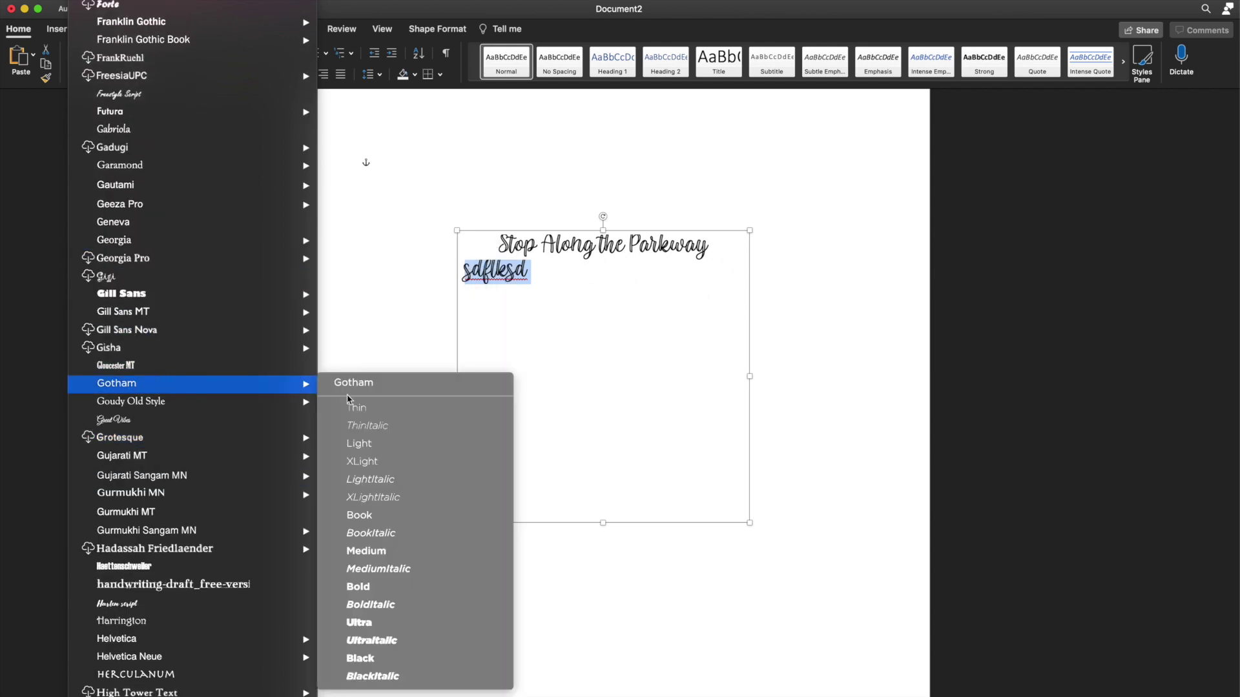
{"action": "left_click", "coordinate": [359, 515]}
Set the font size of the placeholder line below the heading to 12.
{"action": "left_click_drag", "start_coordinate": [567, 276], "coordinate": [457, 272]}
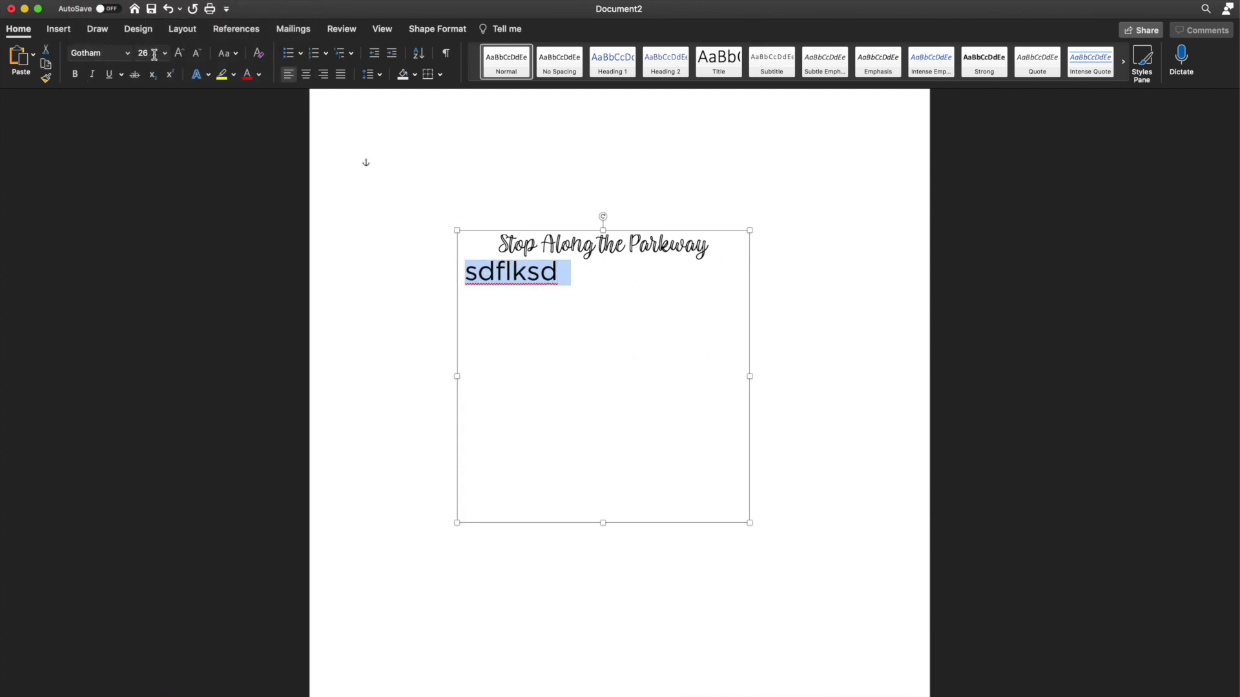
{"action": "left_click", "coordinate": [128, 53]}
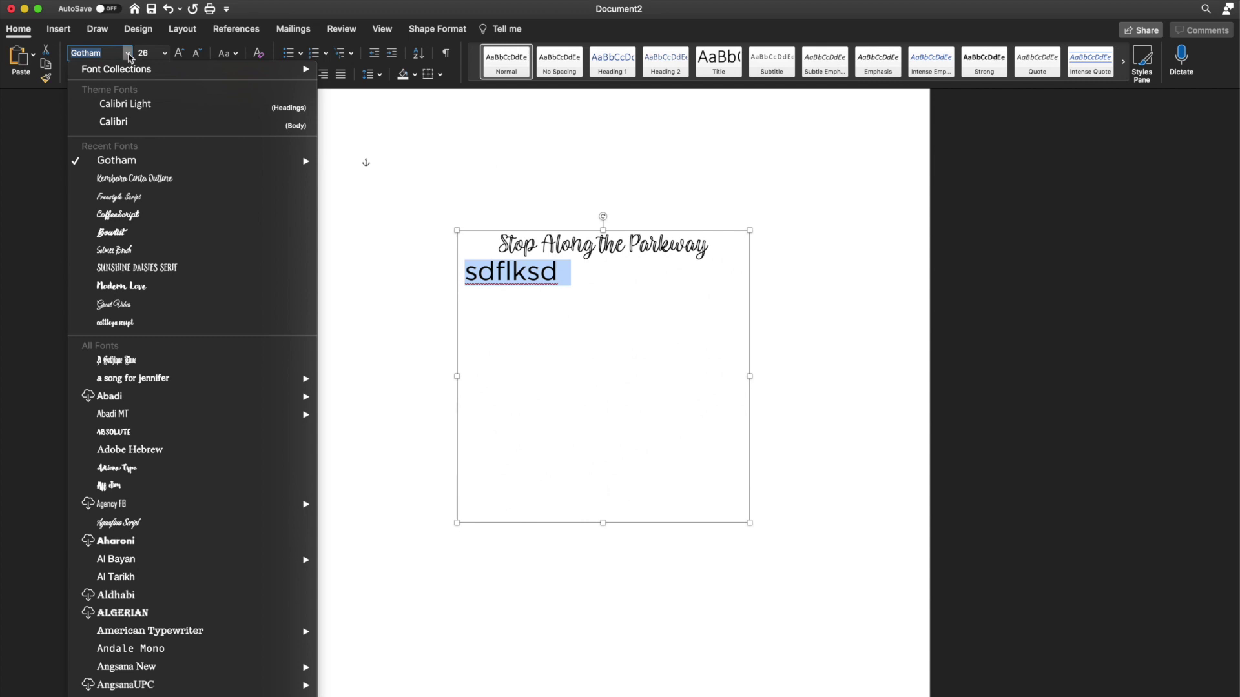
{"action": "left_click", "coordinate": [164, 53]}
{"action": "left_click", "coordinate": [164, 53]}
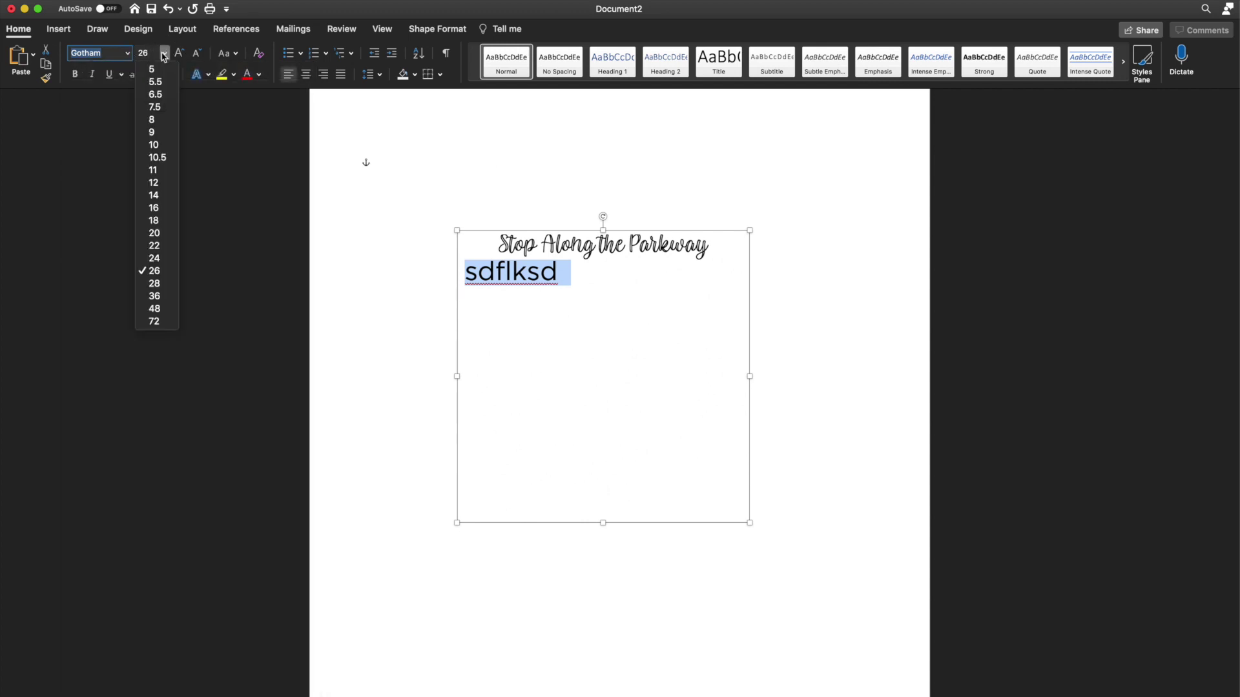
{"action": "left_click", "coordinate": [155, 182]}
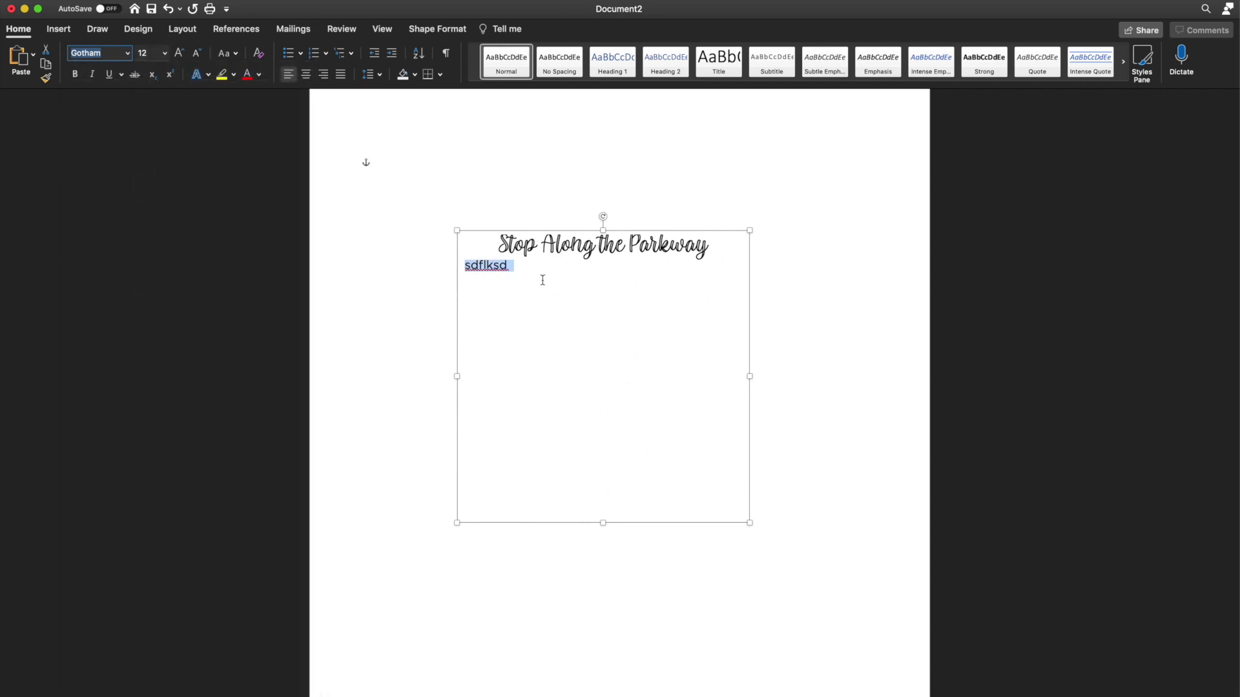
{"action": "left_click", "coordinate": [508, 271]}
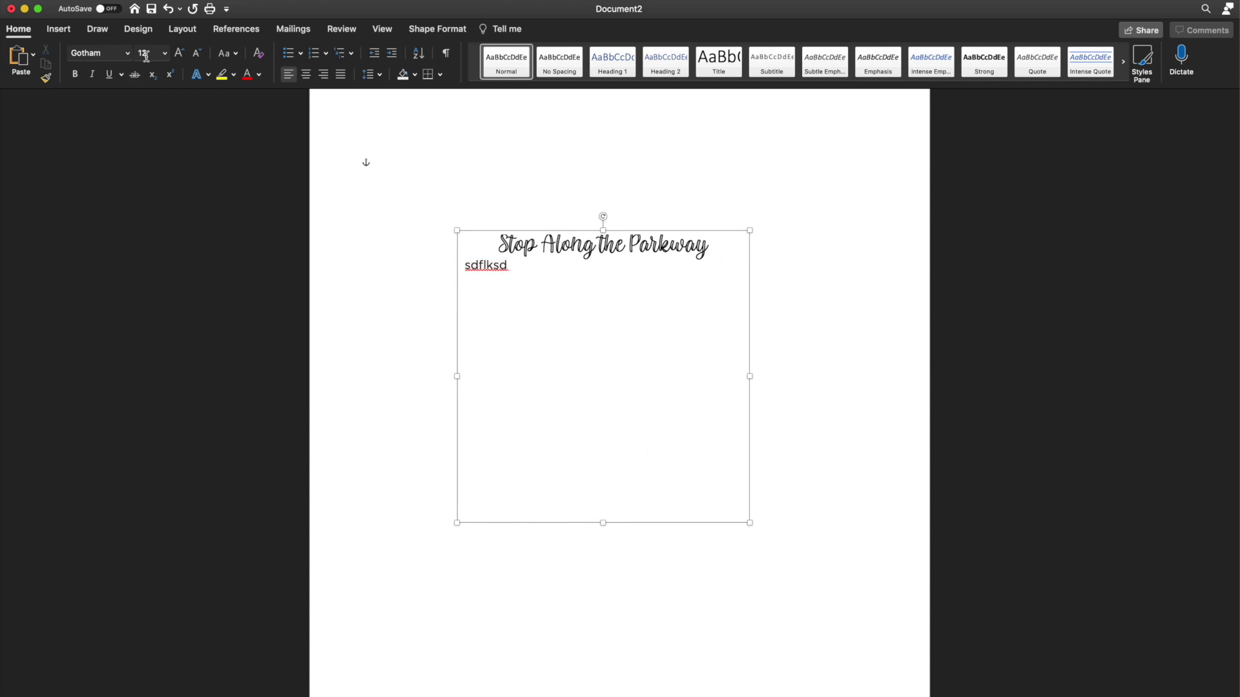
Replace the placeholder line with the start of the body text, "It was a nice summer en".
{"action": "left_click_drag", "start_coordinate": [509, 270], "coordinate": [453, 264]}
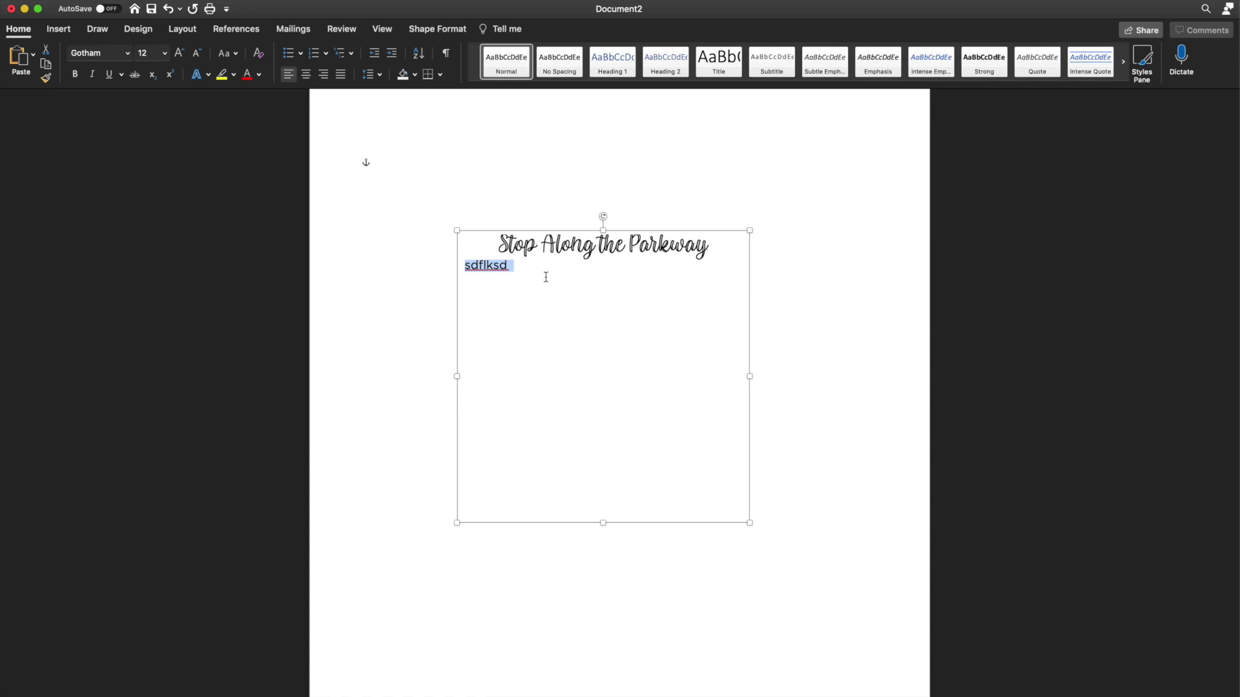
{"action": "type", "text": "On"}
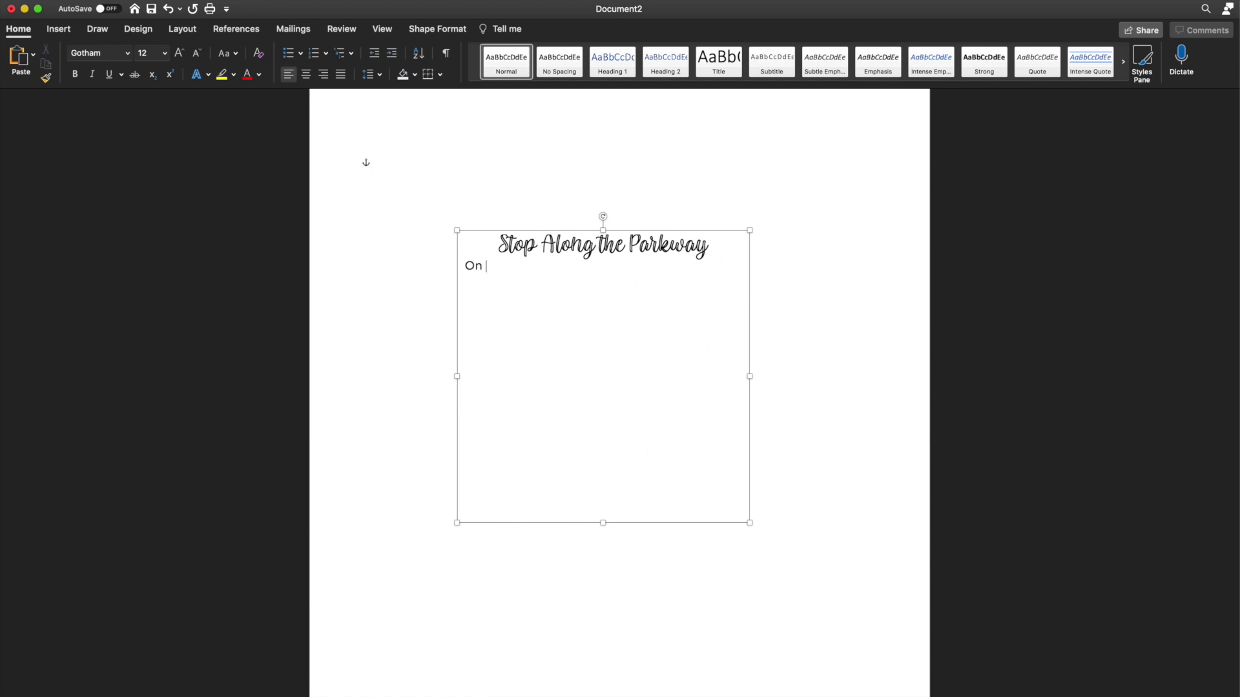
{"action": "key", "text": "BackSpace"}
{"action": "key", "text": "BackSpace"}
{"action": "key", "text": "BackSpace"}
{"action": "key", "text": "BackSpace"}
{"action": "type", "text": "It was "}
{"action": "type", "text": "anj"}
{"action": "key", "text": "BackSpace"}
{"action": "key", "text": "BackSpace"}
{"action": "type", "text": "njij"}
{"action": "key", "text": "BackSpace"}
{"action": "type", "text": "nice Summ"}
{"action": "key", "text": "BackSpace"}
{"action": "key", "text": "BackSpace"}
{"action": "key", "text": "BackSpace"}
{"action": "key", "text": "BackSpace"}
{"action": "type", "text": "summer"}
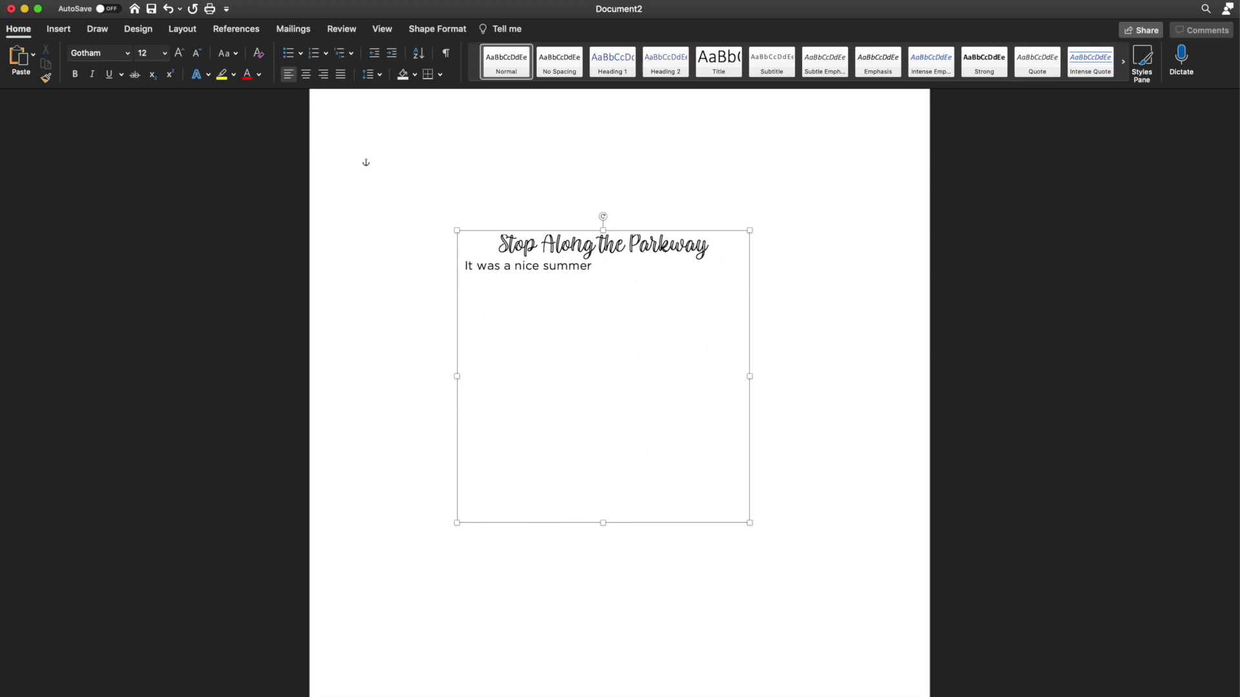
{"action": "type", "text": " en"}
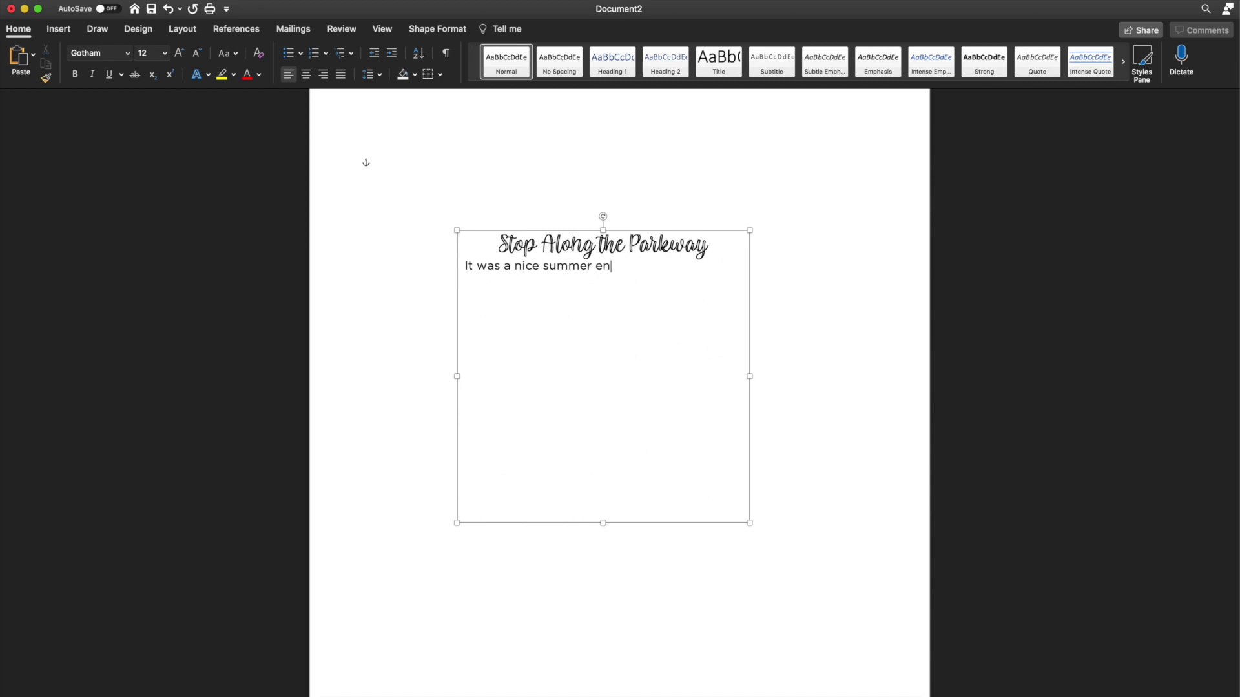
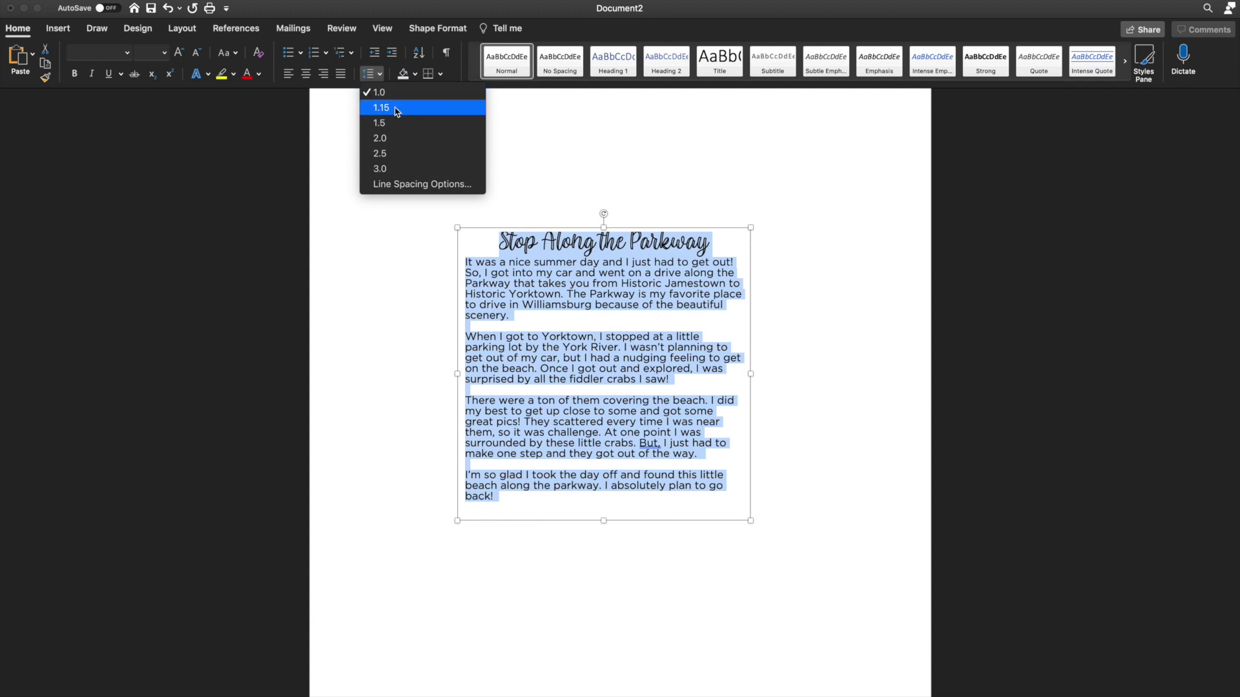
Try 1.15 line spacing on all the text in the box, and return it to 1.0.
{"action": "left_click", "coordinate": [381, 107]}
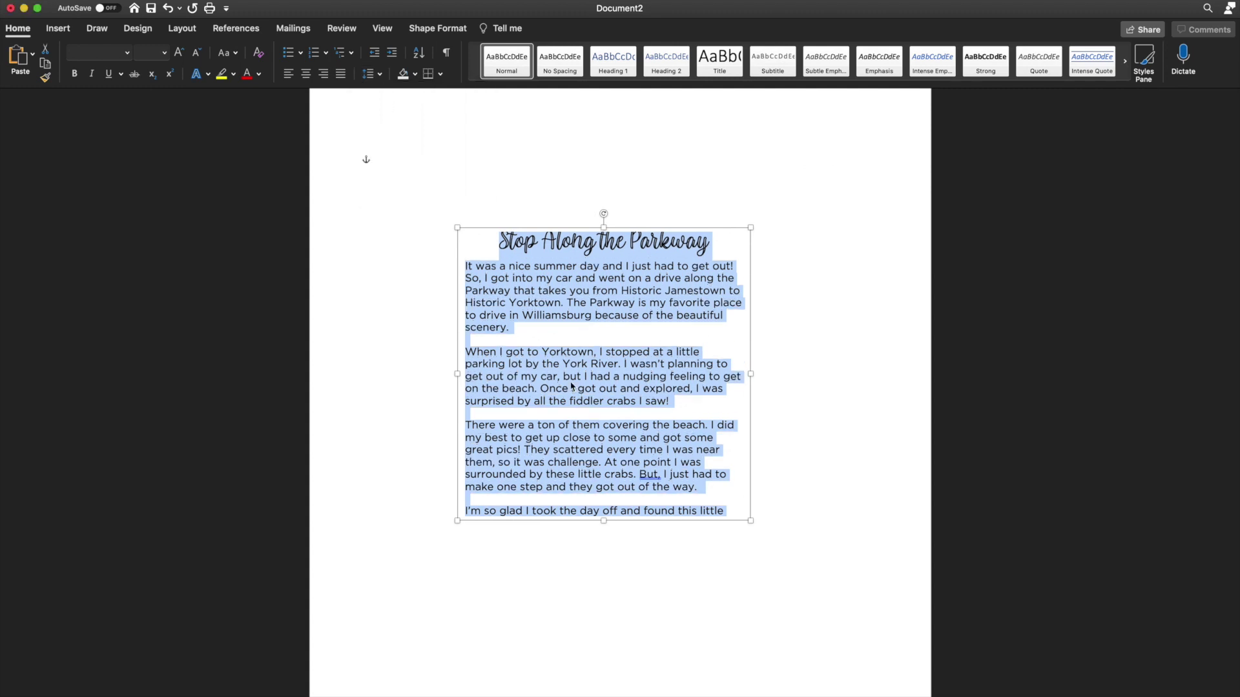
{"action": "scroll", "coordinate": [591, 428], "scroll_direction": "down", "scroll_amount": 1}
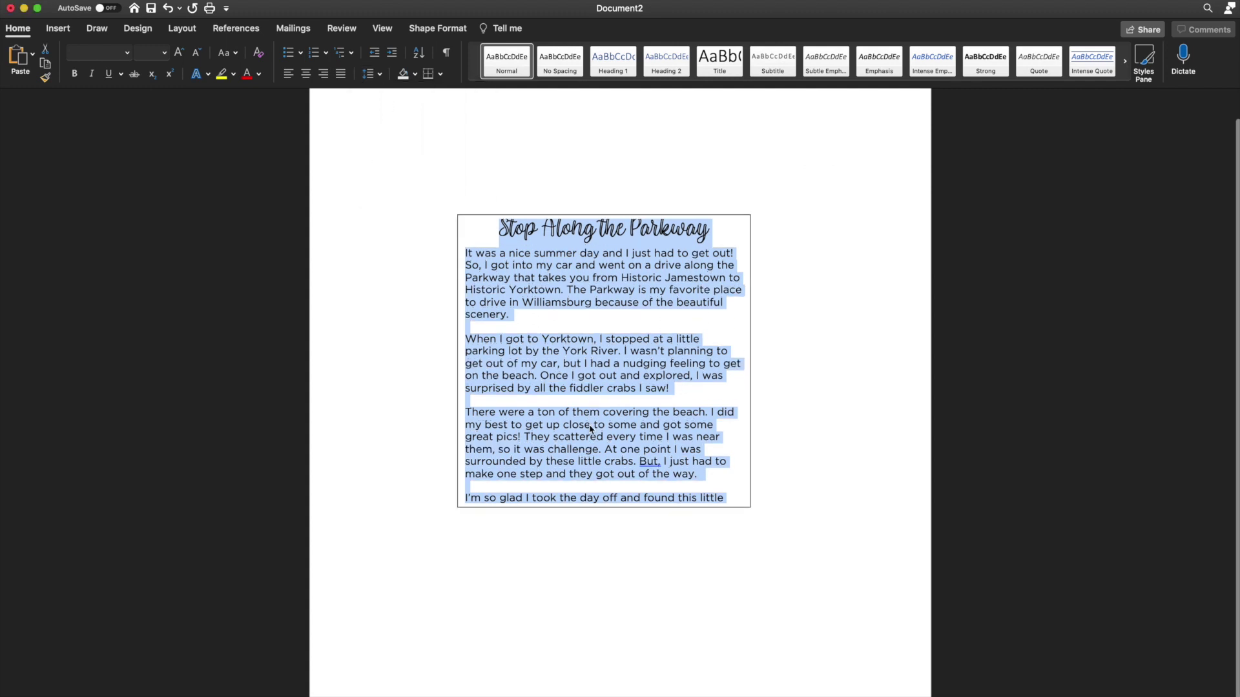
{"action": "left_click", "coordinate": [372, 76]}
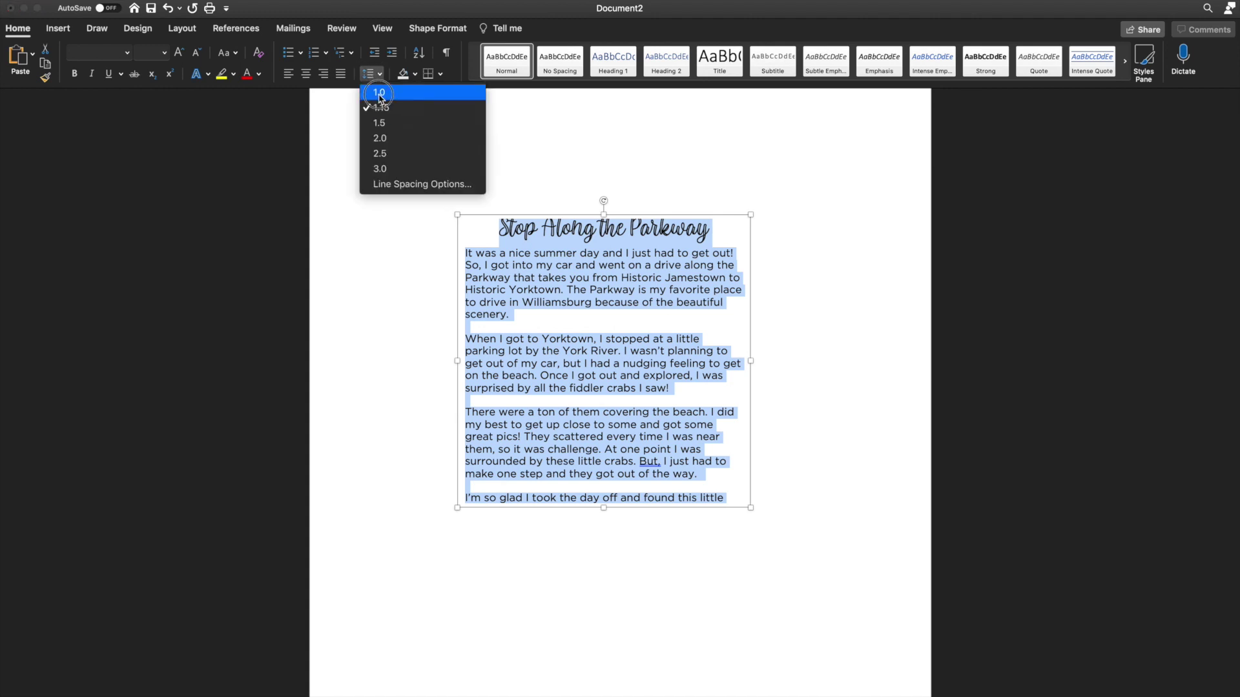
{"action": "left_click", "coordinate": [379, 91]}
{"action": "left_click", "coordinate": [694, 270]}
Set the line spacing of the heading and the first body paragraph to 1.15.
{"action": "left_click_drag", "start_coordinate": [499, 229], "coordinate": [735, 250]}
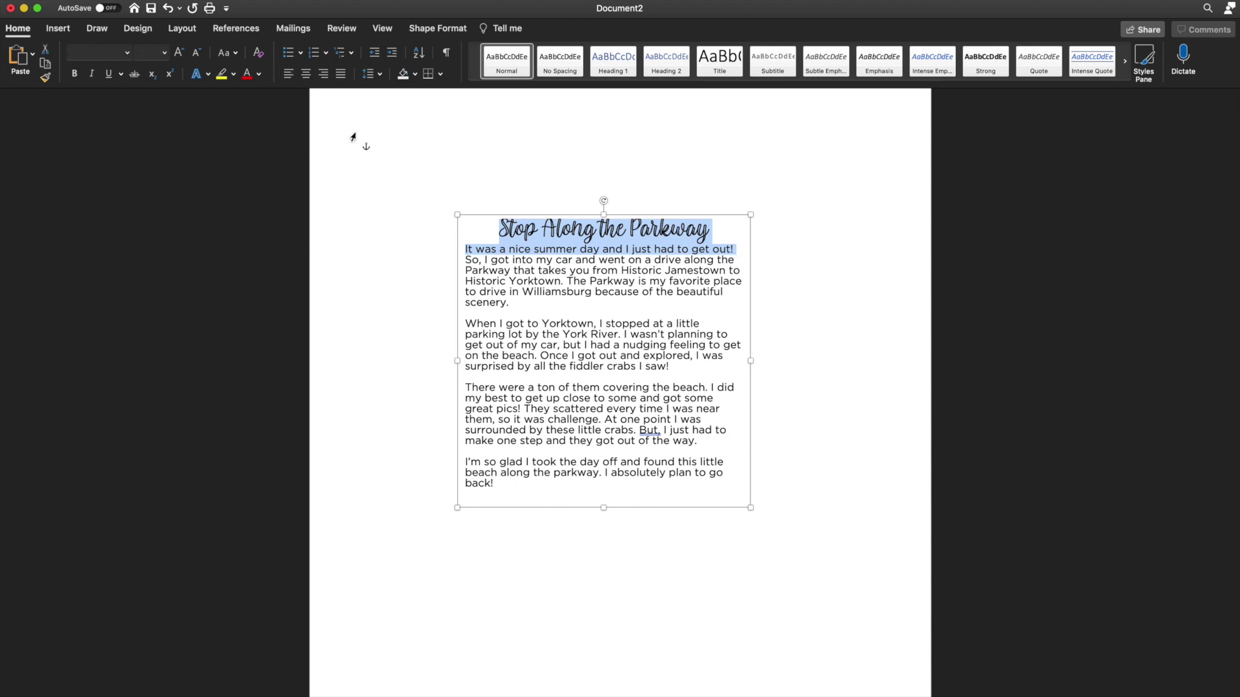
{"action": "left_click", "coordinate": [371, 75]}
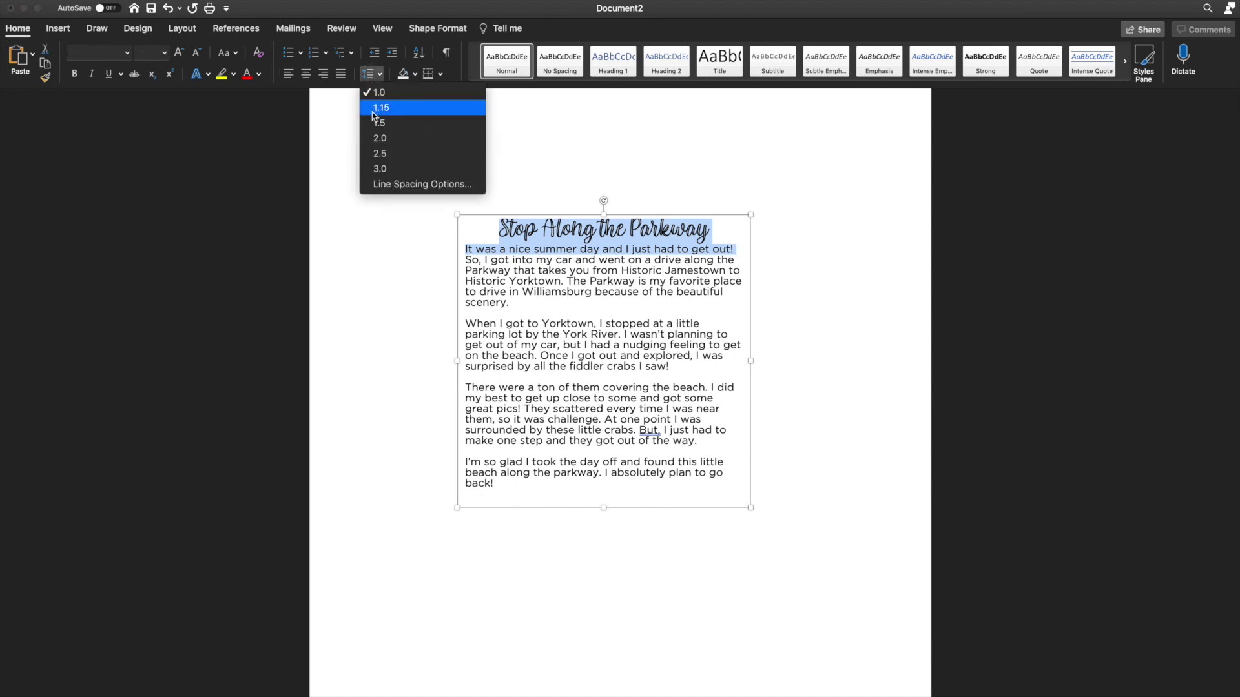
{"action": "left_click", "coordinate": [374, 108]}
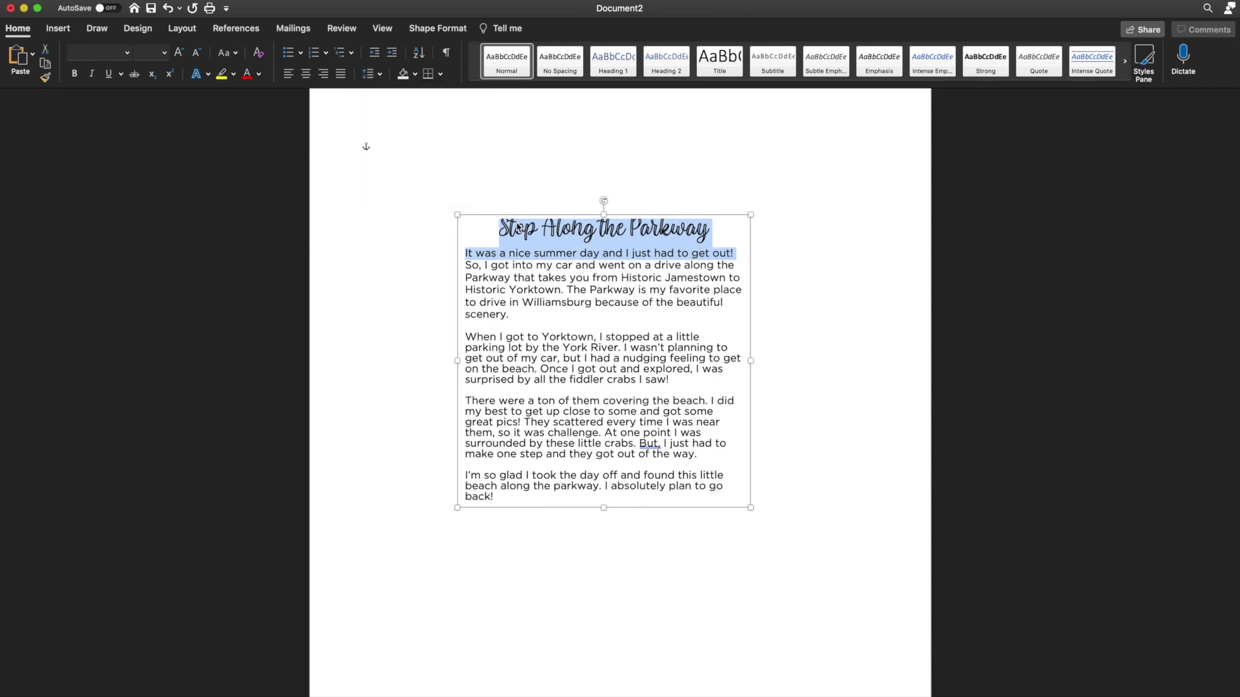
{"action": "left_click", "coordinate": [520, 229]}
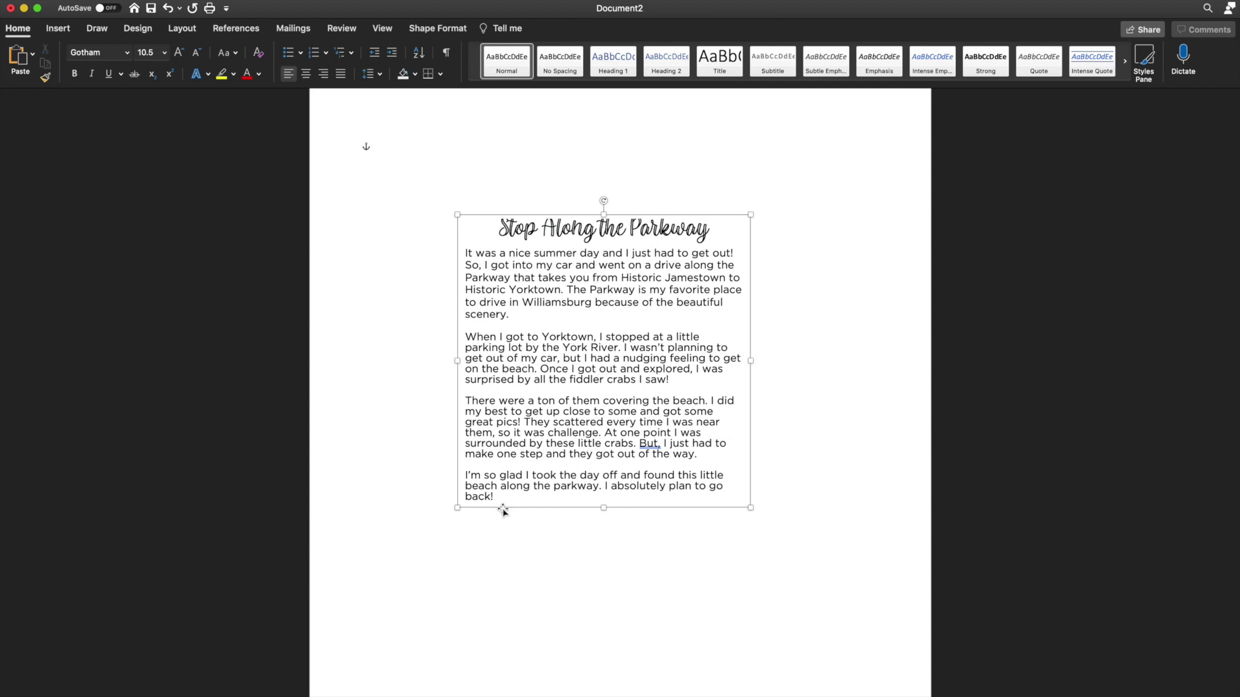
{"action": "left_click_drag", "start_coordinate": [499, 499], "coordinate": [446, 253]}
{"action": "left_click", "coordinate": [585, 277]}
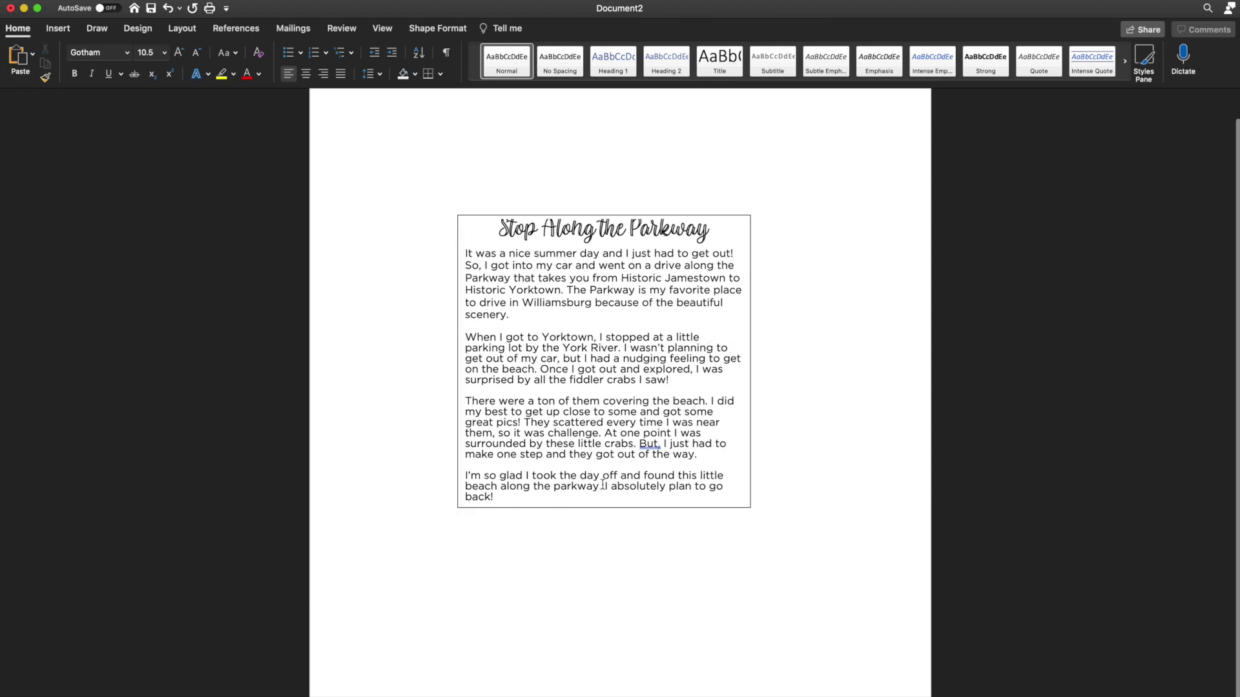
Justify all the body paragraphs below the heading.
{"action": "left_click_drag", "start_coordinate": [498, 497], "coordinate": [456, 252]}
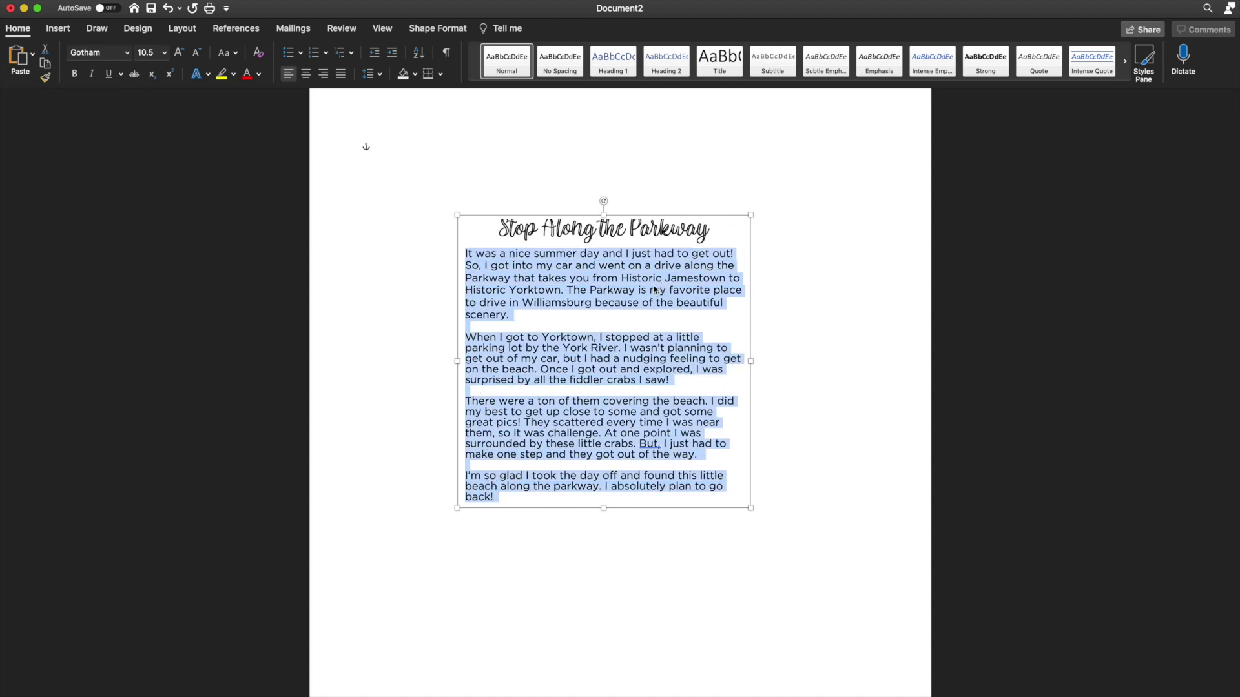
{"action": "left_click", "coordinate": [341, 74]}
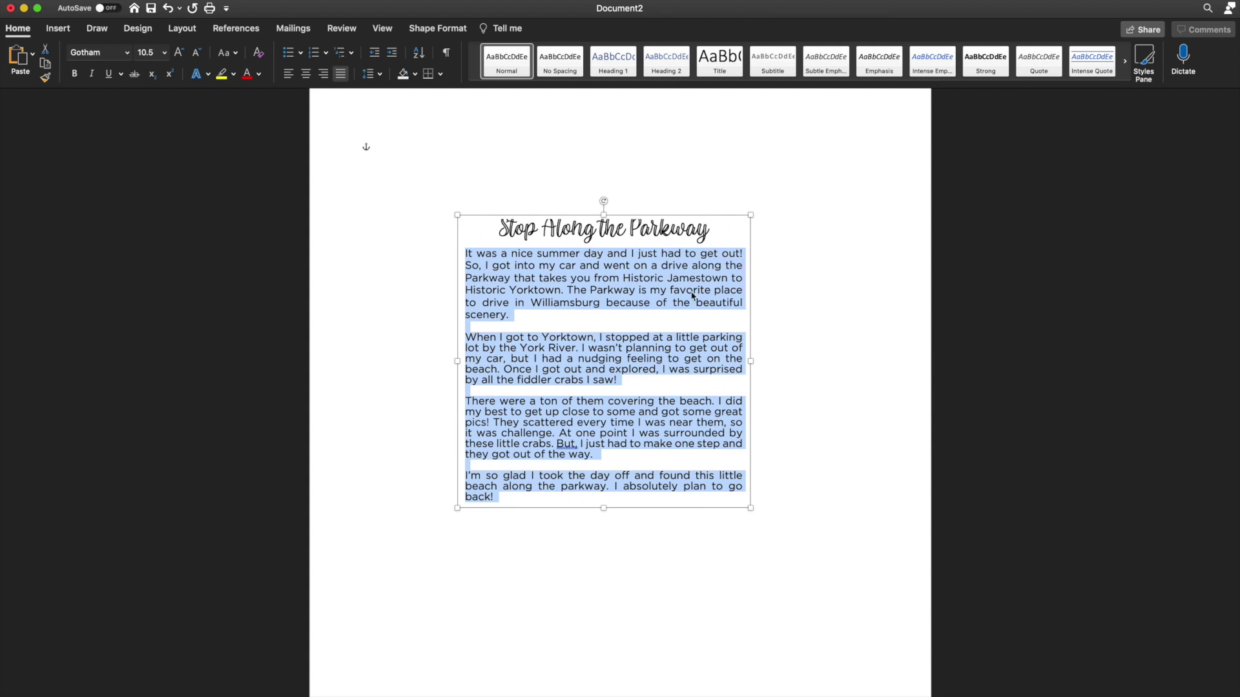
{"action": "left_click", "coordinate": [847, 385]}
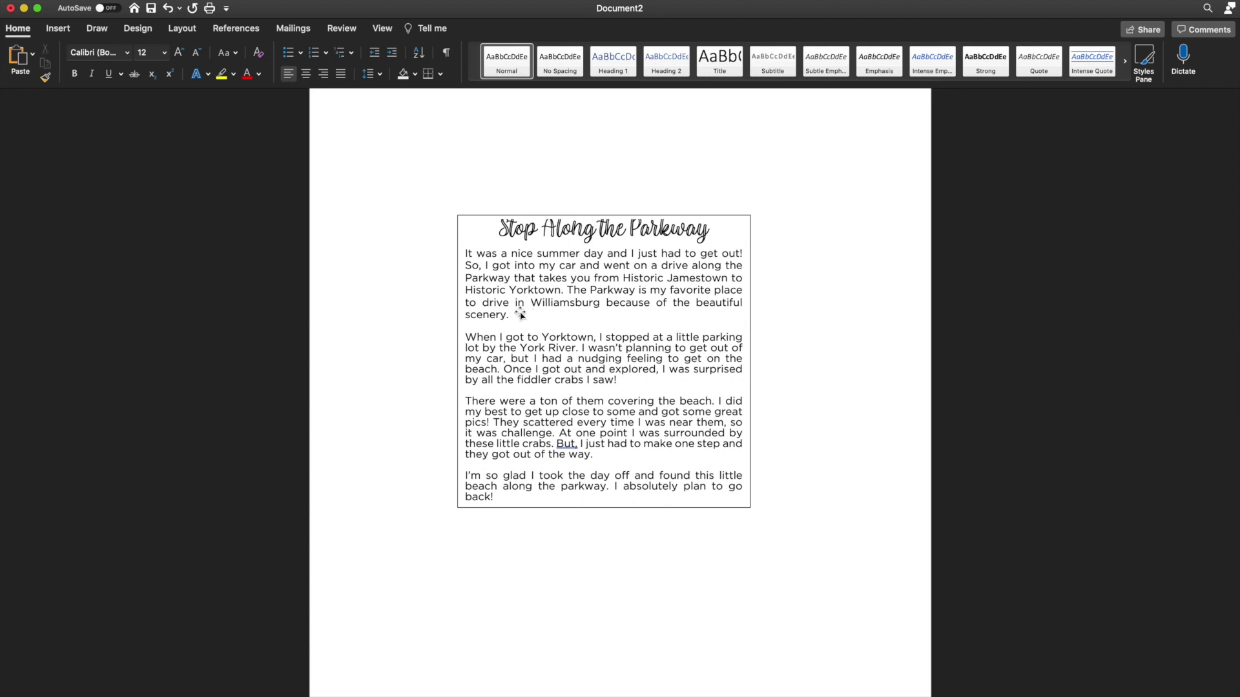
{"action": "scroll", "coordinate": [547, 476], "scroll_direction": "up", "scroll_amount": 1}
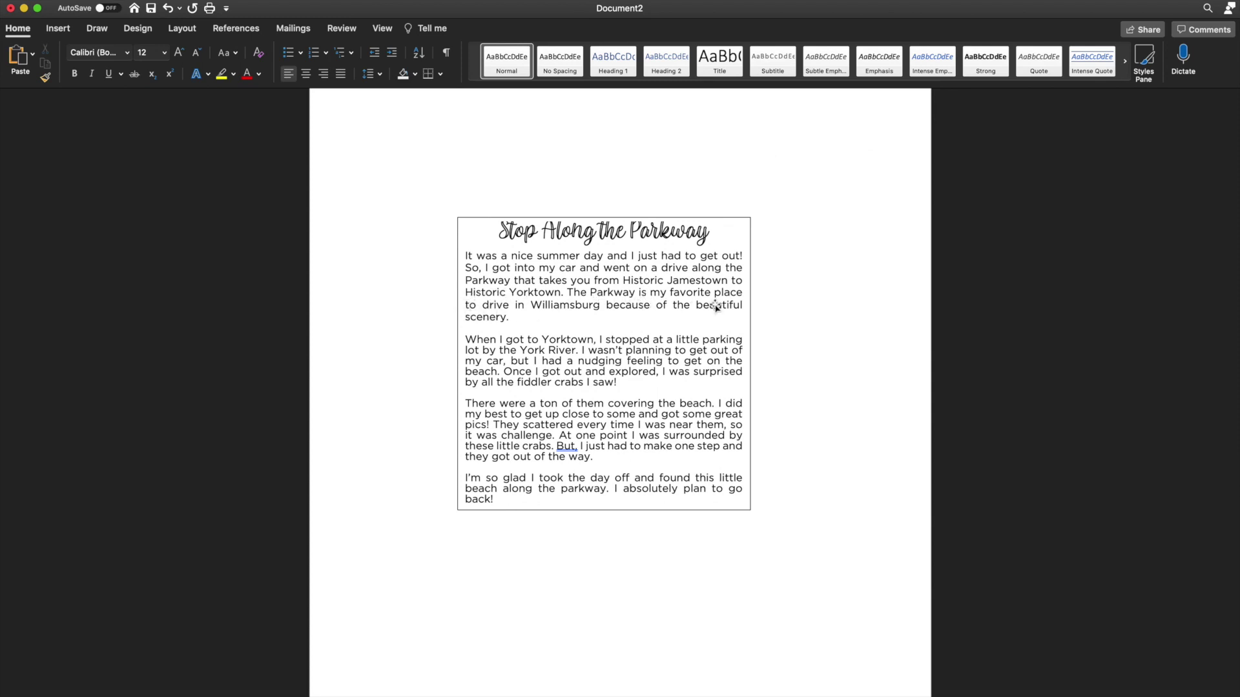
Replace "Williamsburg" with "town" in the first body paragraph, and delete "absolutely" from the closing sentence.
{"action": "type", "text": "t"}
{"action": "left_click", "coordinate": [599, 307]}
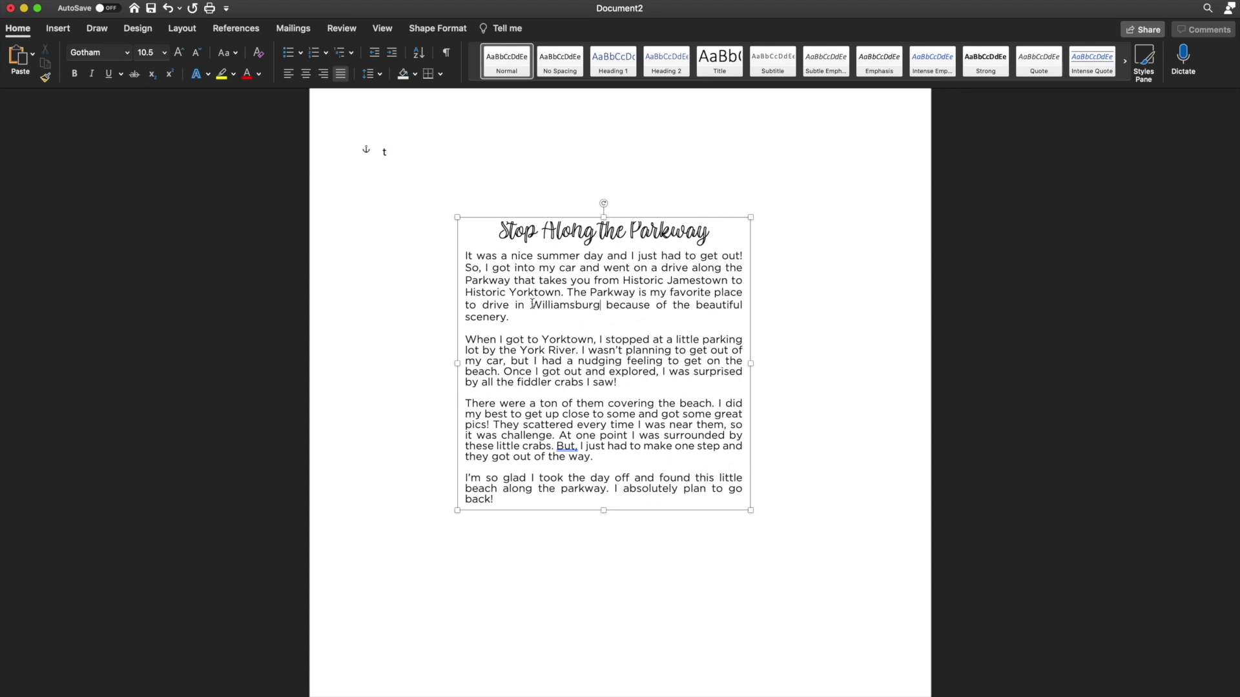
{"action": "left_click_drag", "start_coordinate": [533, 304], "coordinate": [602, 308]}
{"action": "type", "text": "town"}
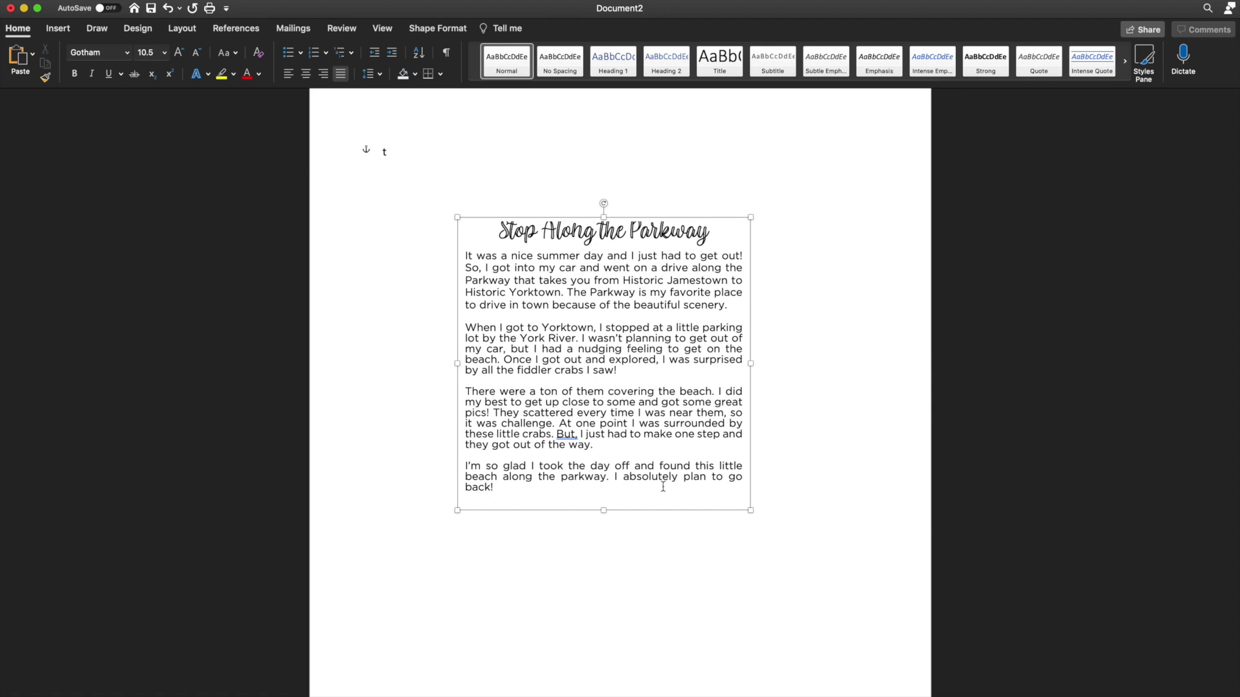
{"action": "left_click_drag", "start_coordinate": [676, 478], "coordinate": [624, 478]}
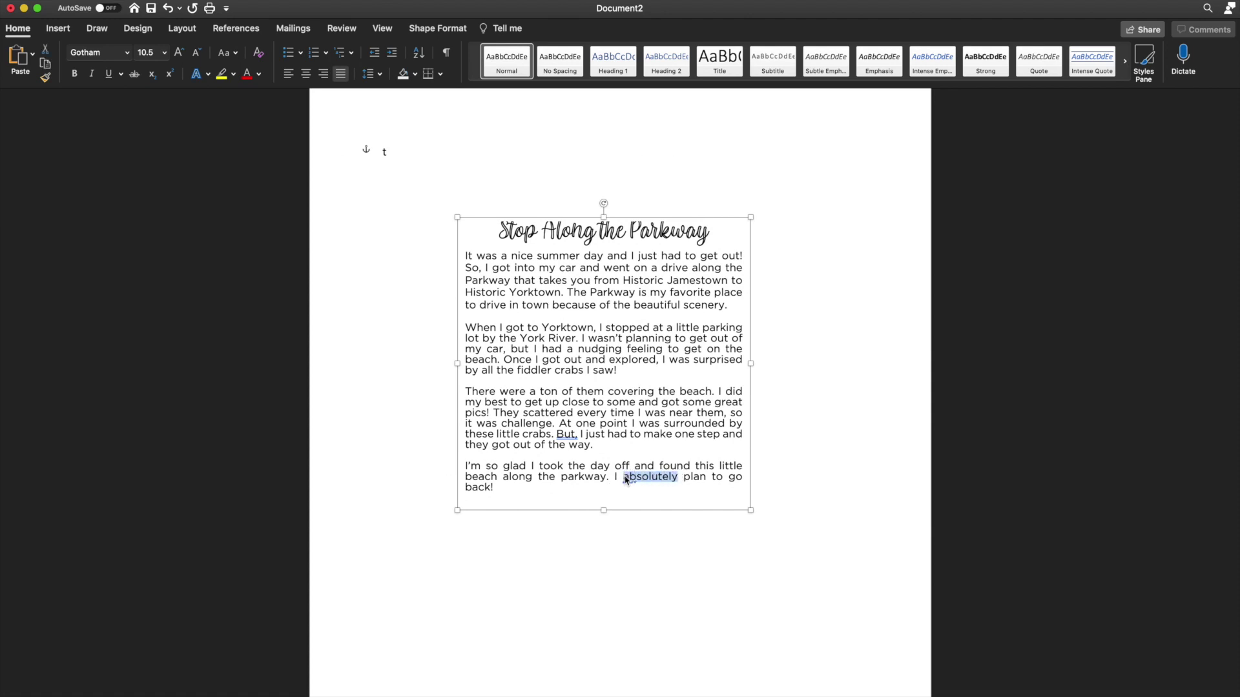
{"action": "key", "text": "BackSpace"}
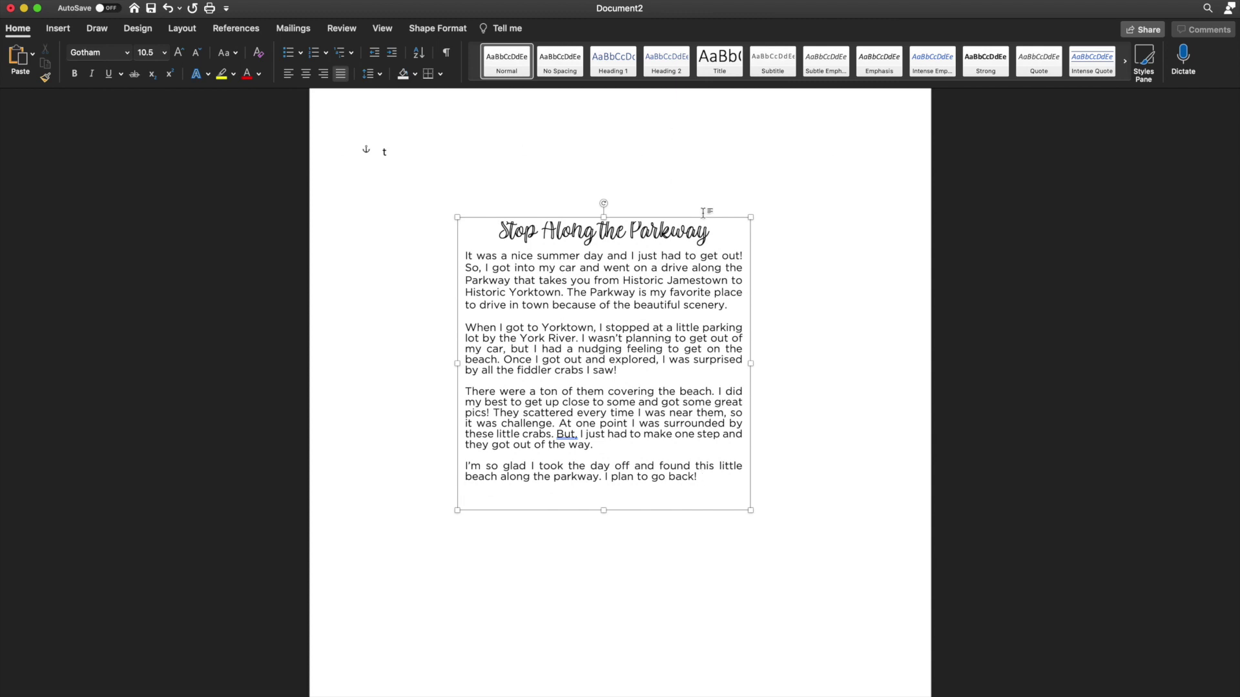
Try a date line reading "August 18, 2020" directly below the heading, in the heading's script font.
{"action": "left_click", "coordinate": [708, 233]}
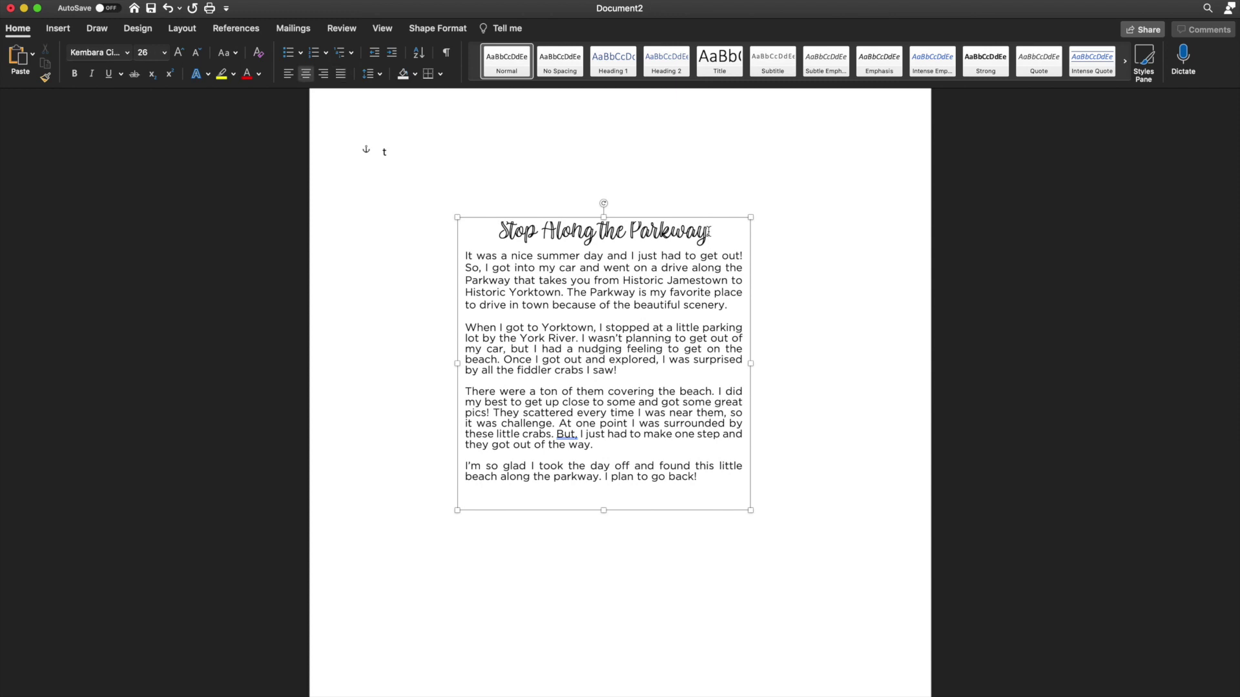
{"action": "key", "text": "Return"}
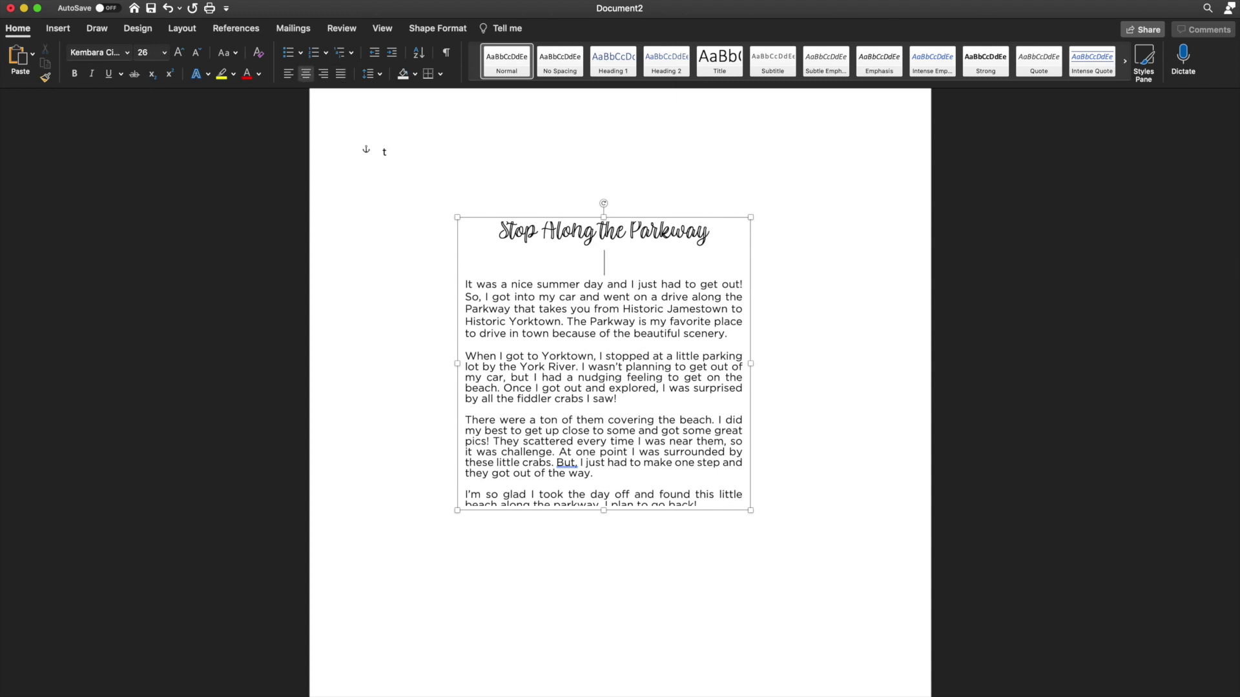
{"action": "type", "text": "August "}
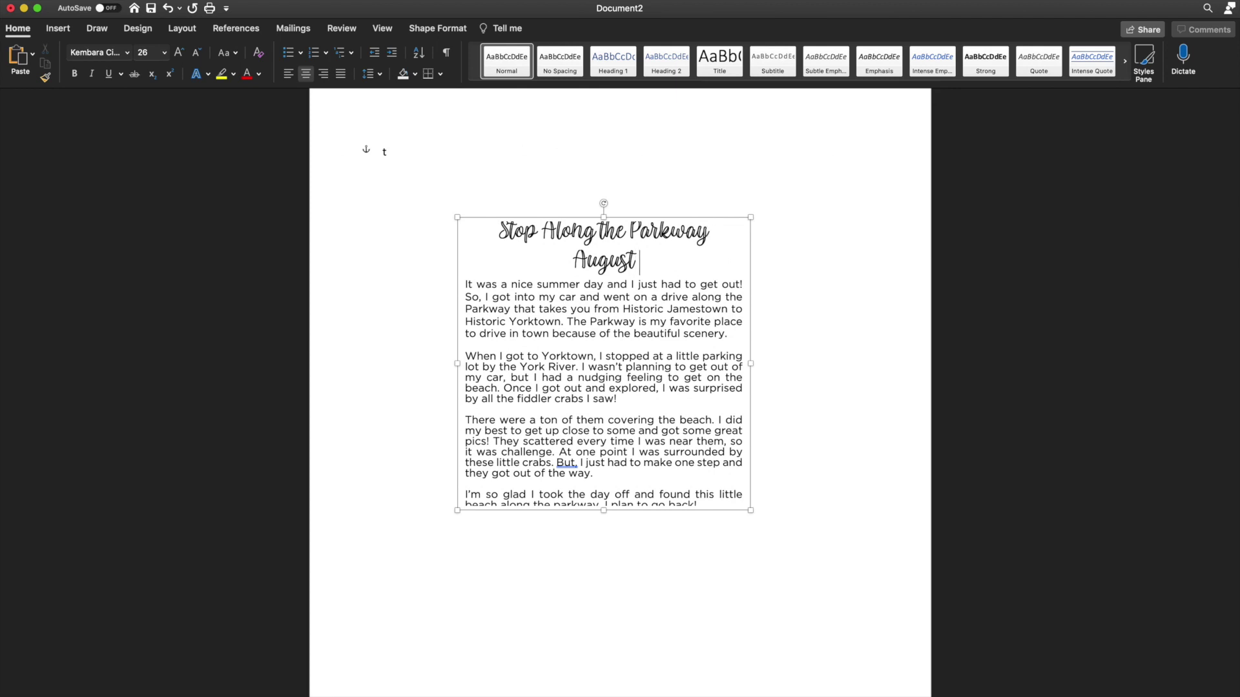
{"action": "type", "text": "20, 2020"}
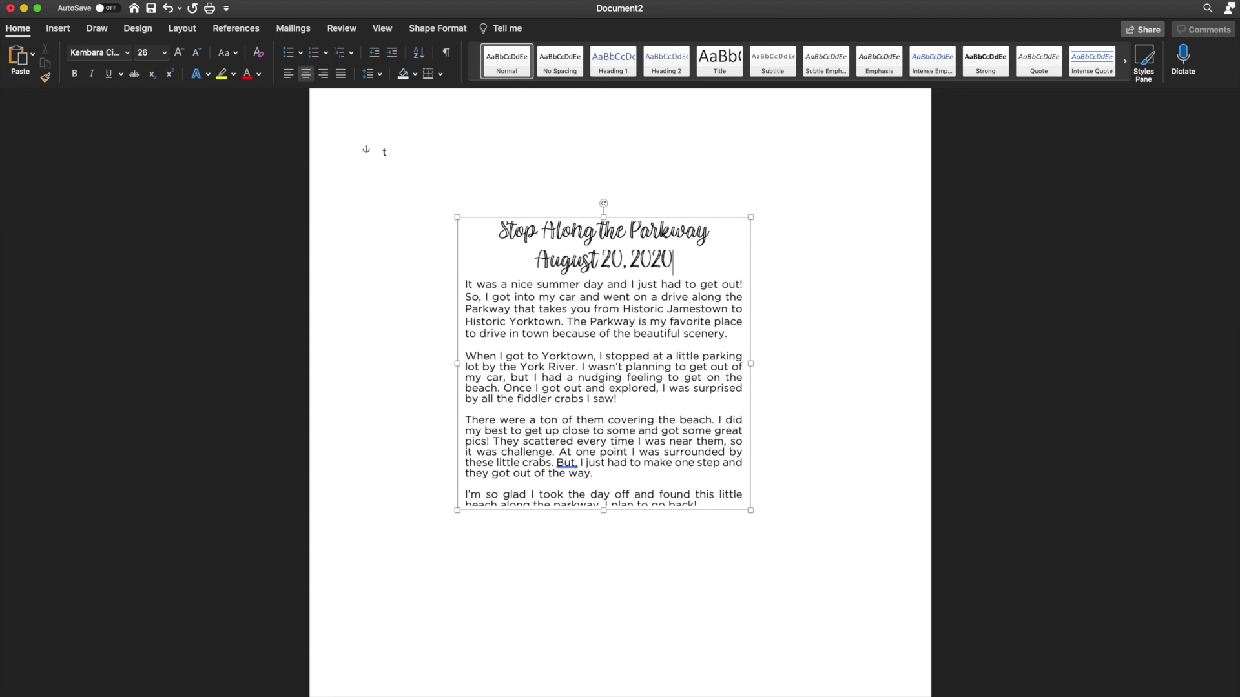
{"action": "scroll", "coordinate": [903, 274], "scroll_direction": "down", "scroll_amount": 1}
{"action": "left_click_drag", "start_coordinate": [629, 252], "coordinate": [599, 252]}
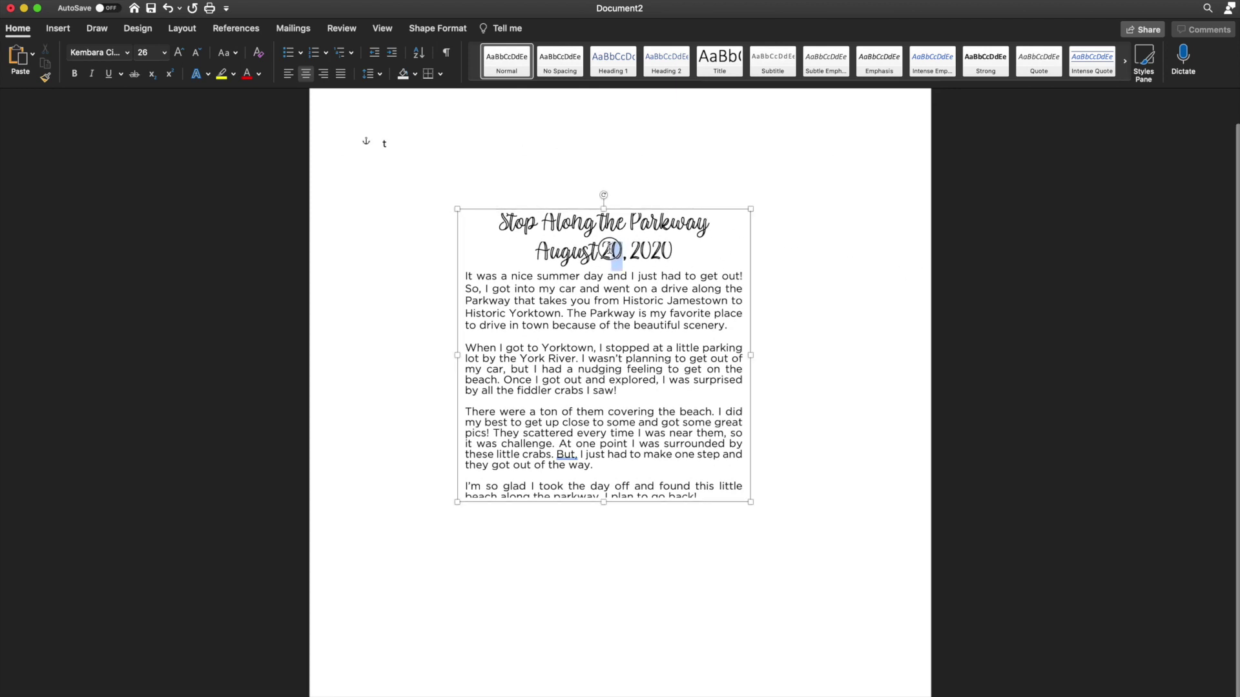
{"action": "type", "text": "18"}
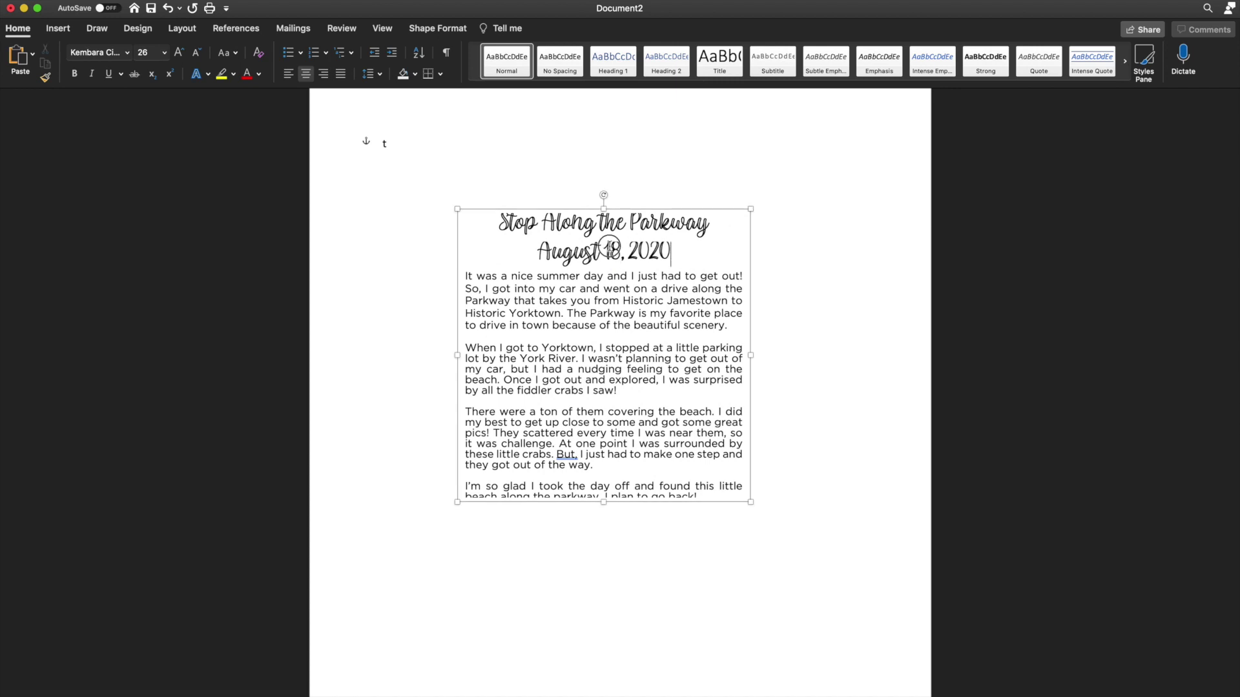
Try font size 18 on the date line below the heading, and delete that line.
{"action": "left_click_drag", "start_coordinate": [678, 252], "coordinate": [514, 252]}
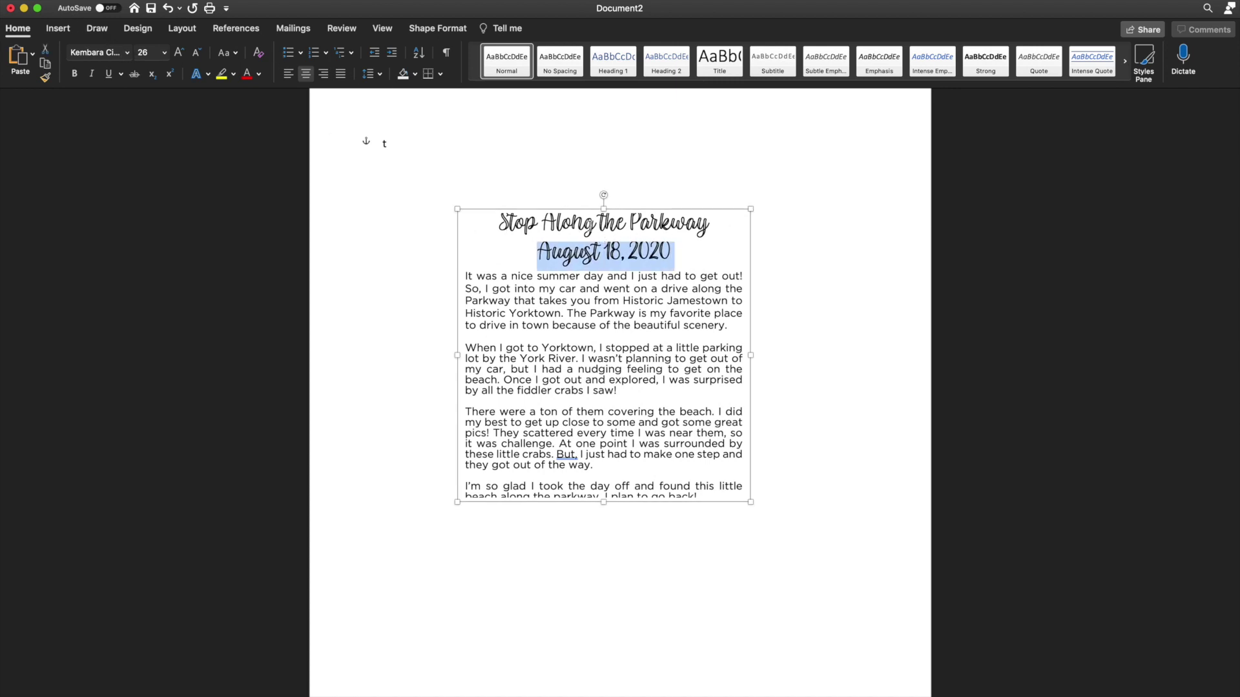
{"action": "left_click", "coordinate": [164, 53]}
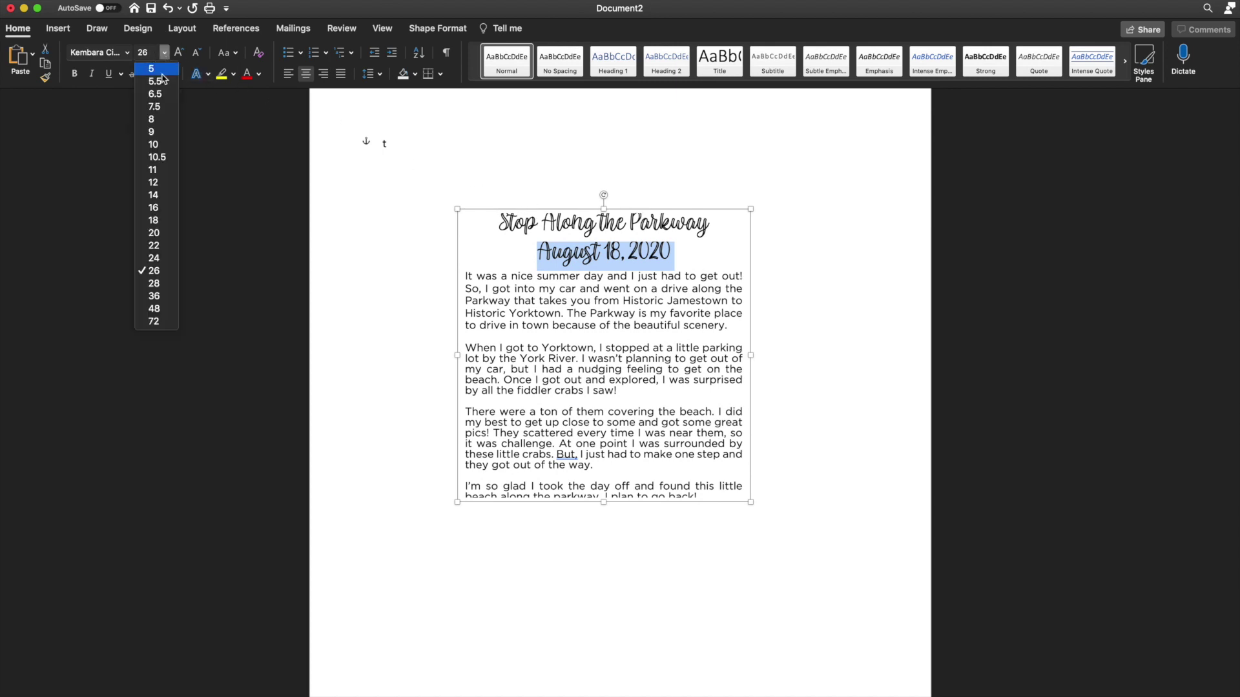
{"action": "left_click", "coordinate": [156, 222]}
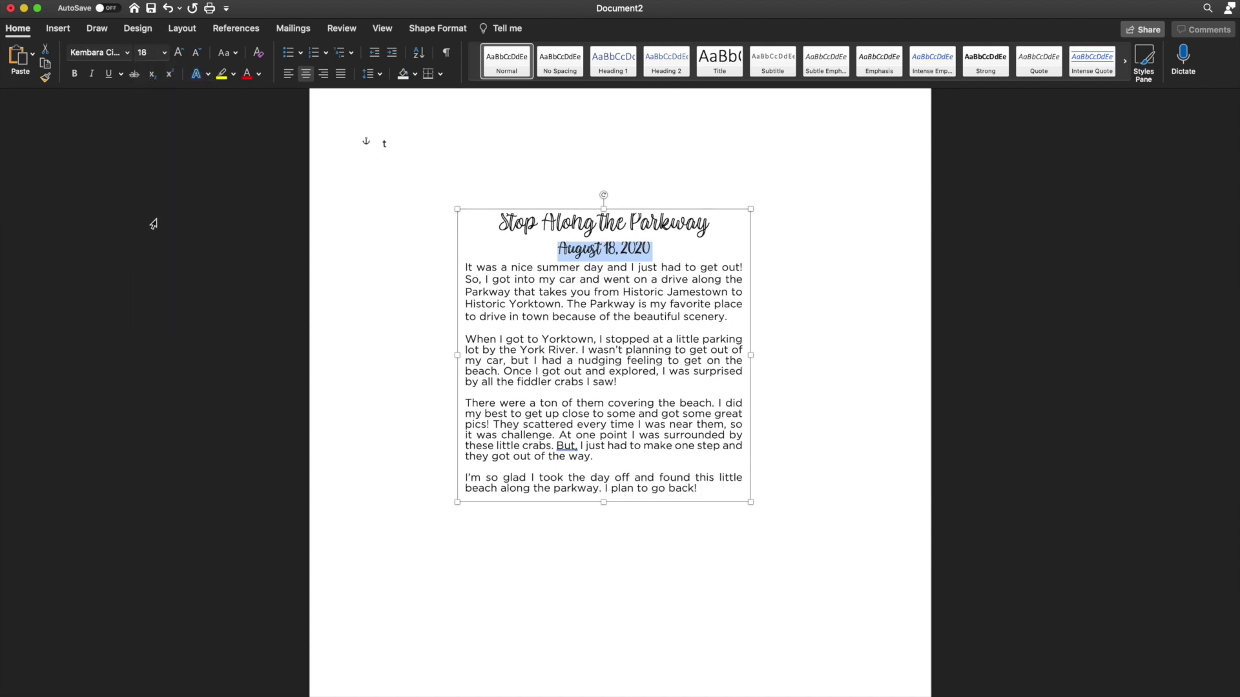
{"action": "left_click", "coordinate": [663, 244]}
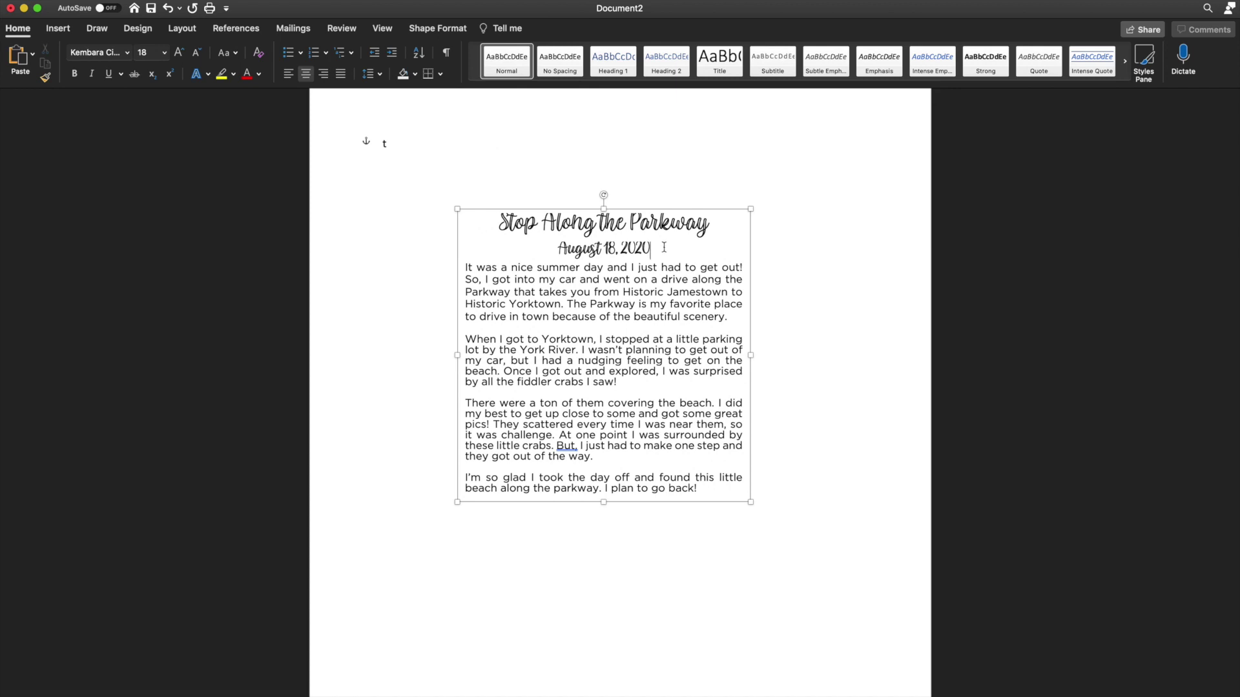
{"action": "left_click_drag", "start_coordinate": [651, 248], "coordinate": [559, 250]}
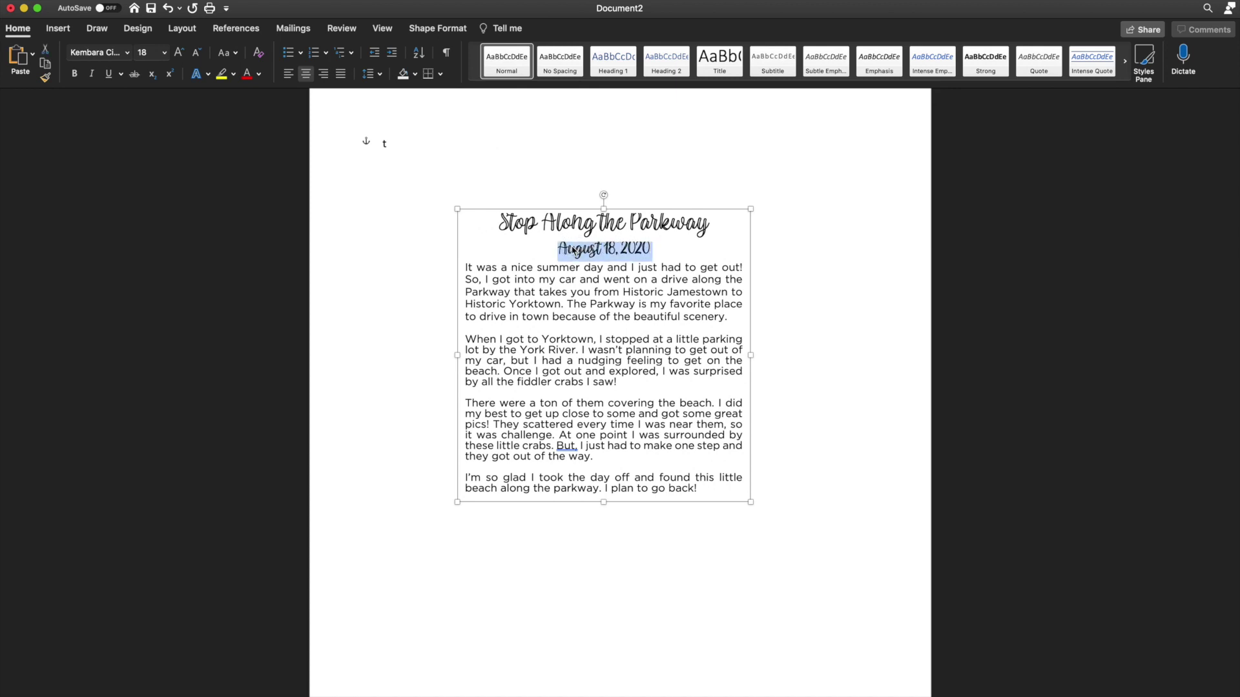
{"action": "key", "text": "BackSpace"}
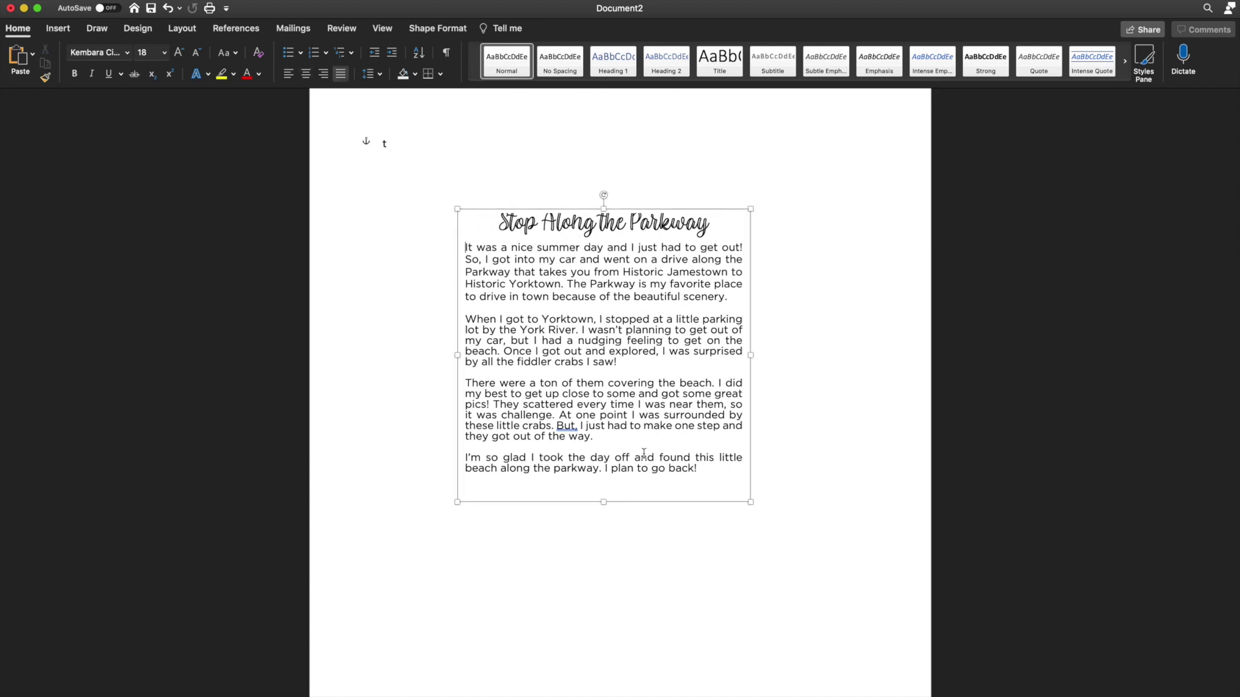
Add the date "August 18, 2020" below the last paragraph, leaving one blank line between them.
{"action": "left_click", "coordinate": [703, 470]}
{"action": "type", "text": "August 18, 2020"}
{"action": "scroll", "coordinate": [517, 452], "scroll_direction": "down", "scroll_amount": 1}
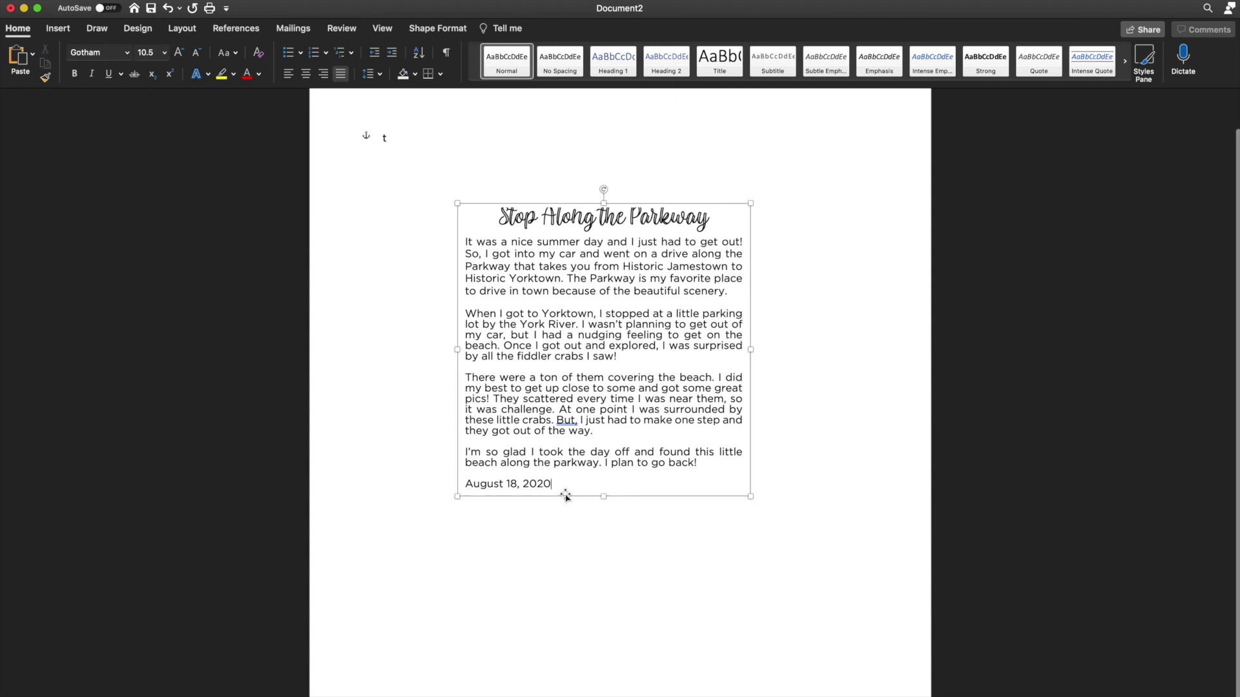
Right-align the date line at the end of the text box.
{"action": "left_click_drag", "start_coordinate": [514, 484], "coordinate": [461, 485]}
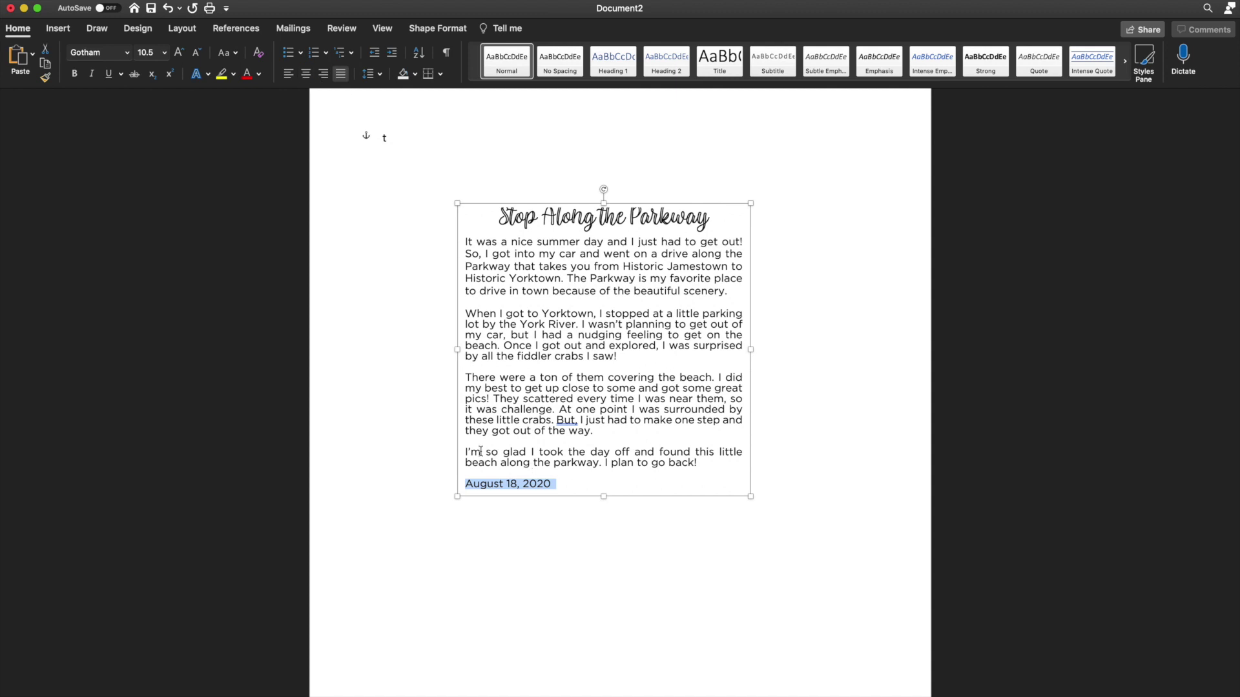
{"action": "left_click_drag", "start_coordinate": [550, 488], "coordinate": [465, 484]}
{"action": "left_click", "coordinate": [325, 75]}
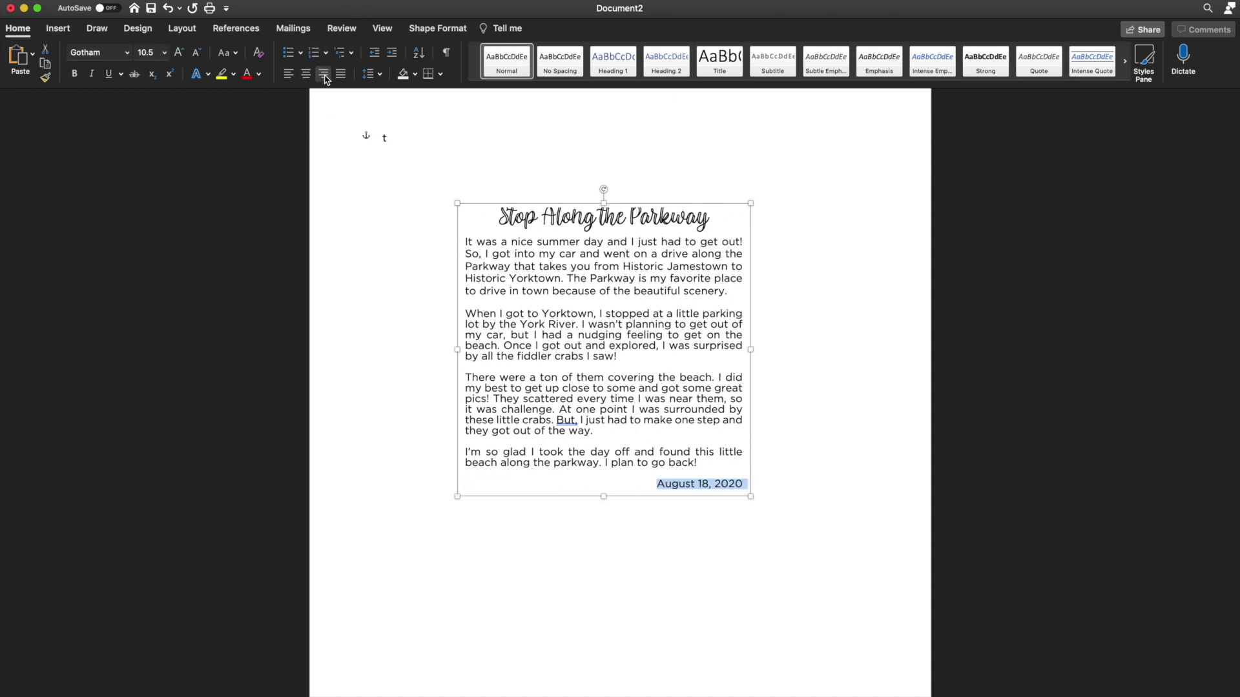
{"action": "left_click", "coordinate": [716, 486]}
{"action": "left_click", "coordinate": [785, 466]}
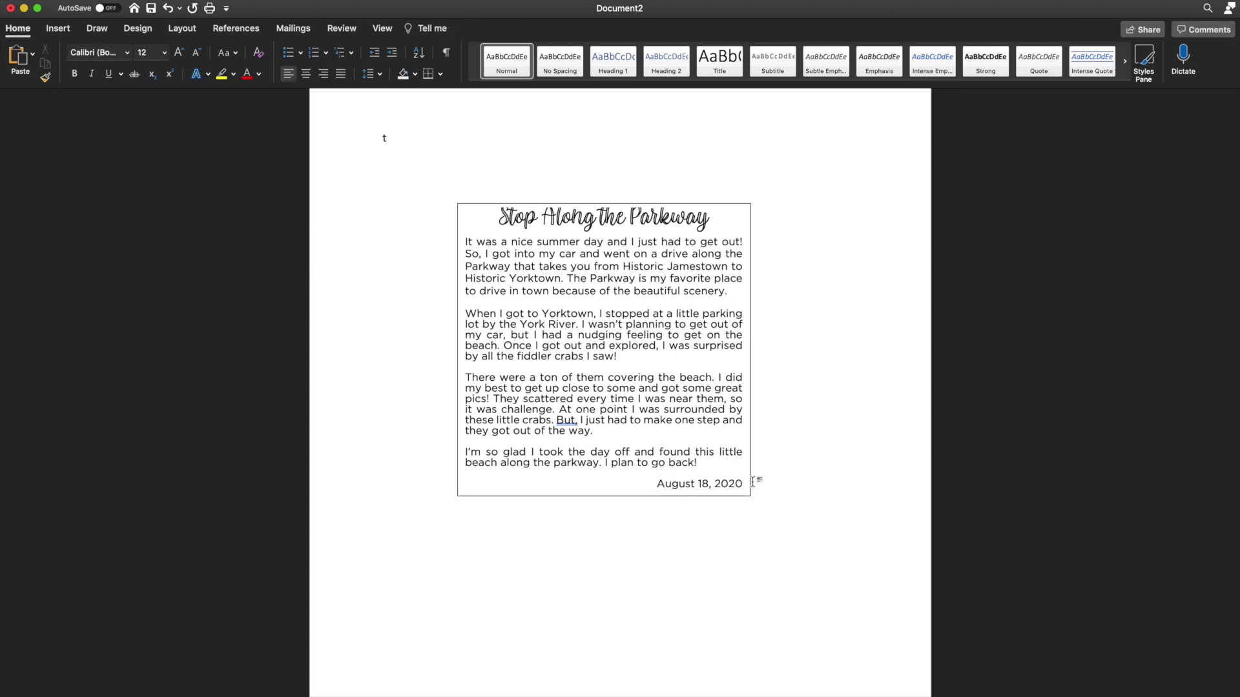
Check the line spacing applied to the heading and the first line of the body text.
{"action": "left_click", "coordinate": [658, 483]}
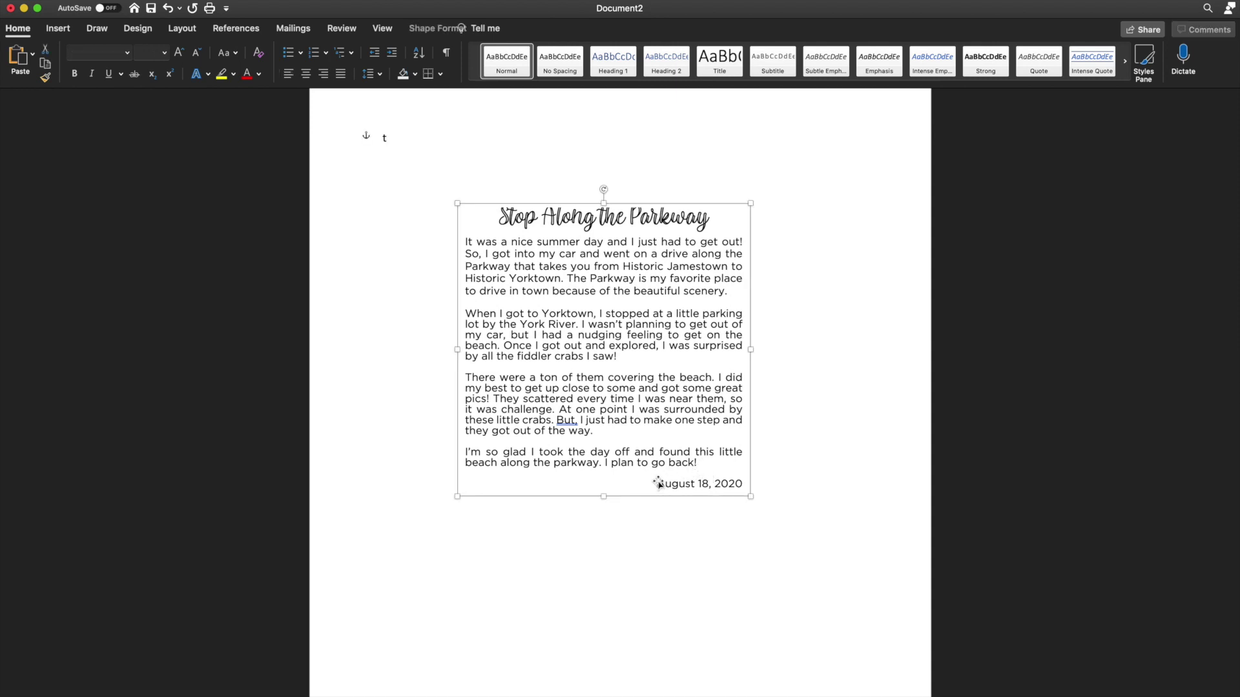
{"action": "left_click", "coordinate": [775, 345]}
{"action": "left_click", "coordinate": [536, 227]}
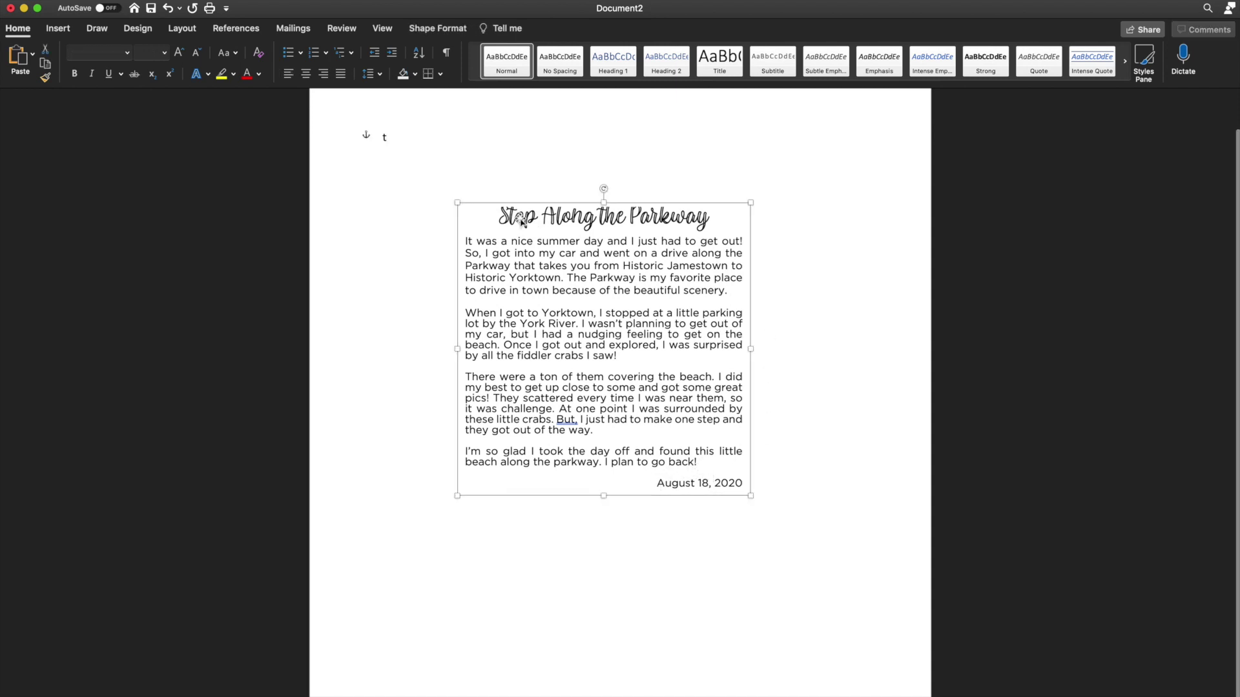
{"action": "left_click_drag", "start_coordinate": [483, 210], "coordinate": [749, 247]}
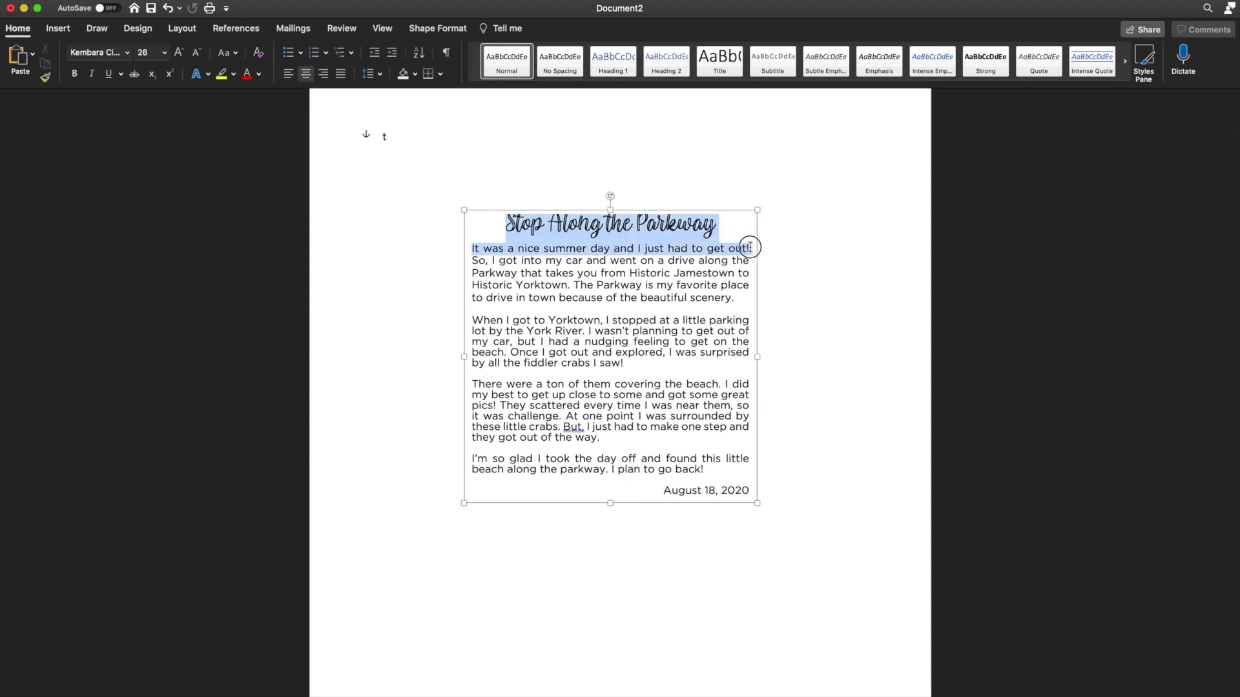
{"action": "left_click", "coordinate": [379, 75]}
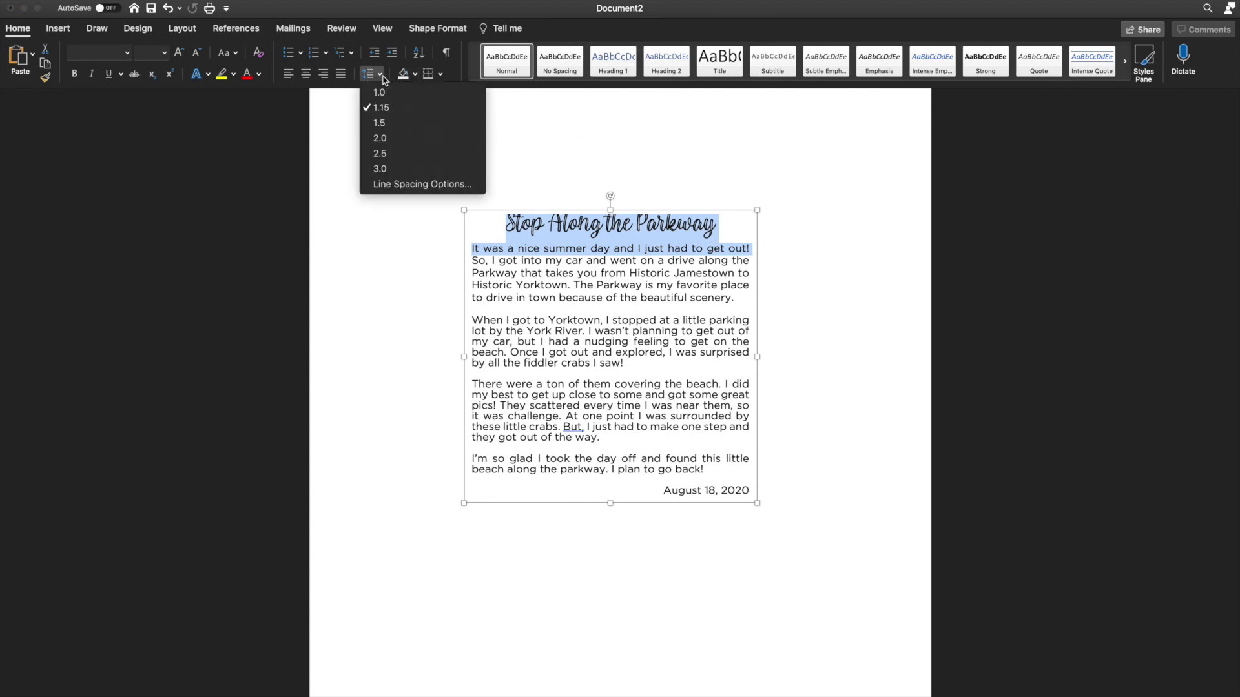
{"action": "left_click", "coordinate": [394, 108]}
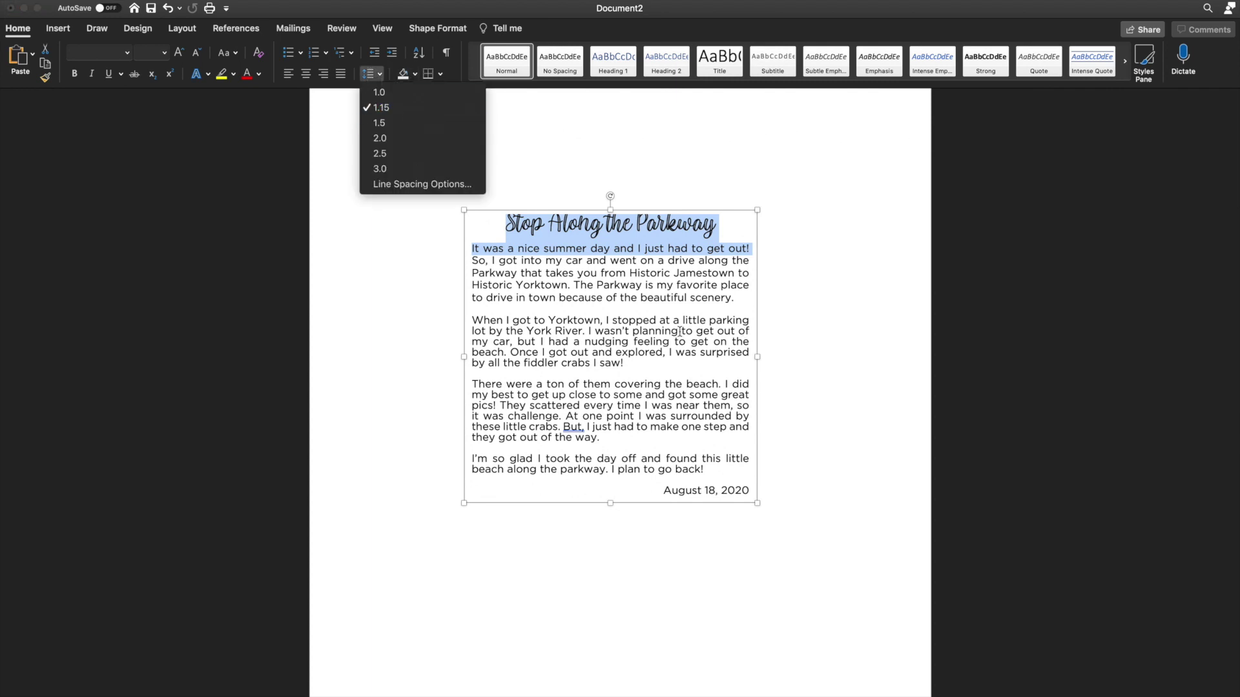
Try 1.15 line spacing on all the body paragraphs and the date, and set it to 1.0 instead.
{"action": "left_click", "coordinate": [647, 468]}
{"action": "left_click_drag", "start_coordinate": [751, 489], "coordinate": [472, 248]}
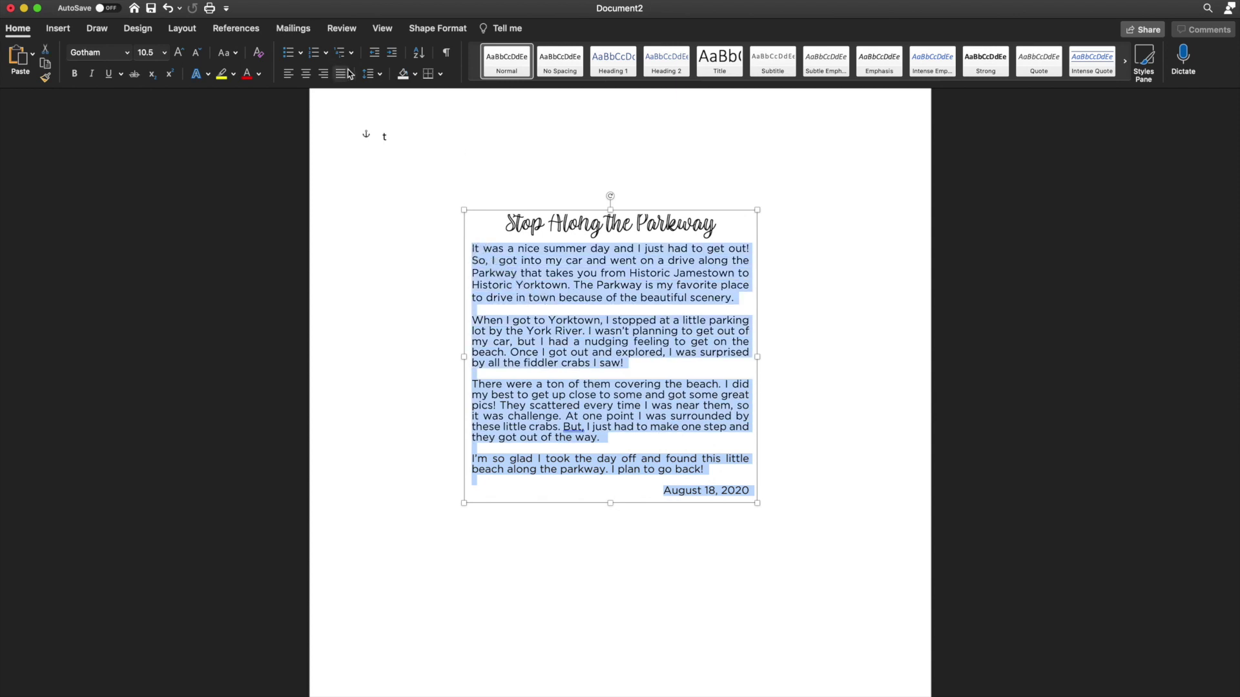
{"action": "left_click", "coordinate": [380, 74]}
{"action": "left_click", "coordinate": [384, 101]}
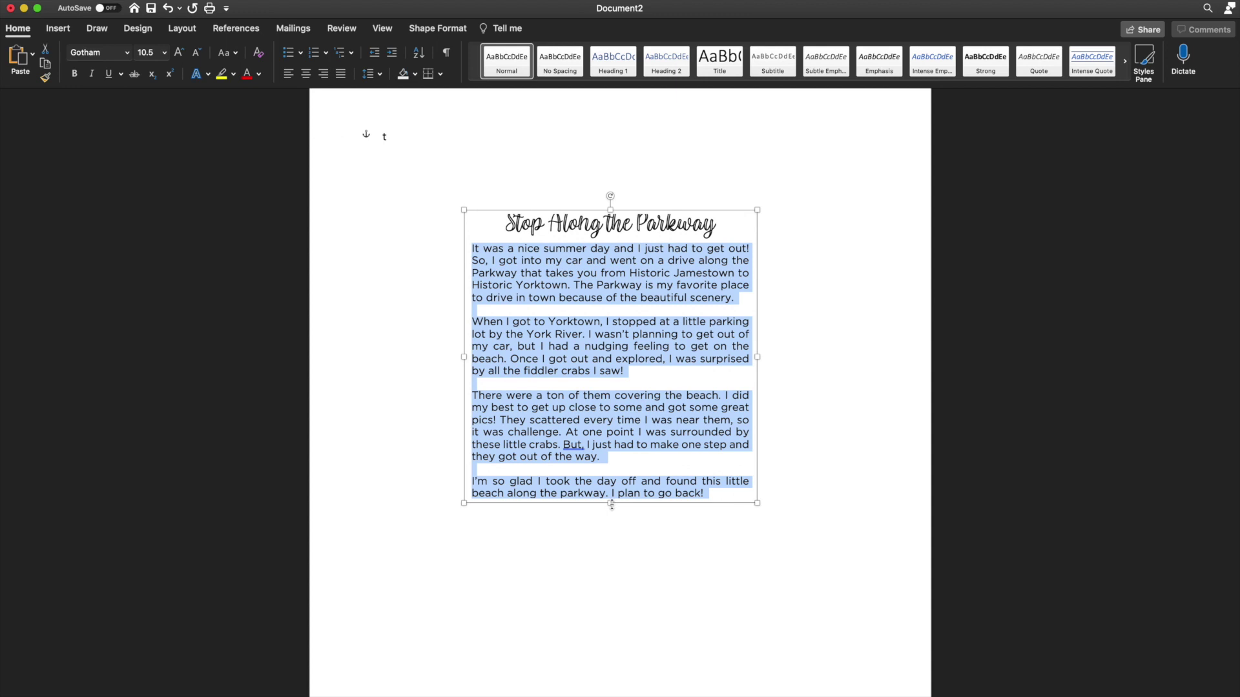
{"action": "left_click", "coordinate": [373, 74]}
{"action": "left_click", "coordinate": [380, 97]}
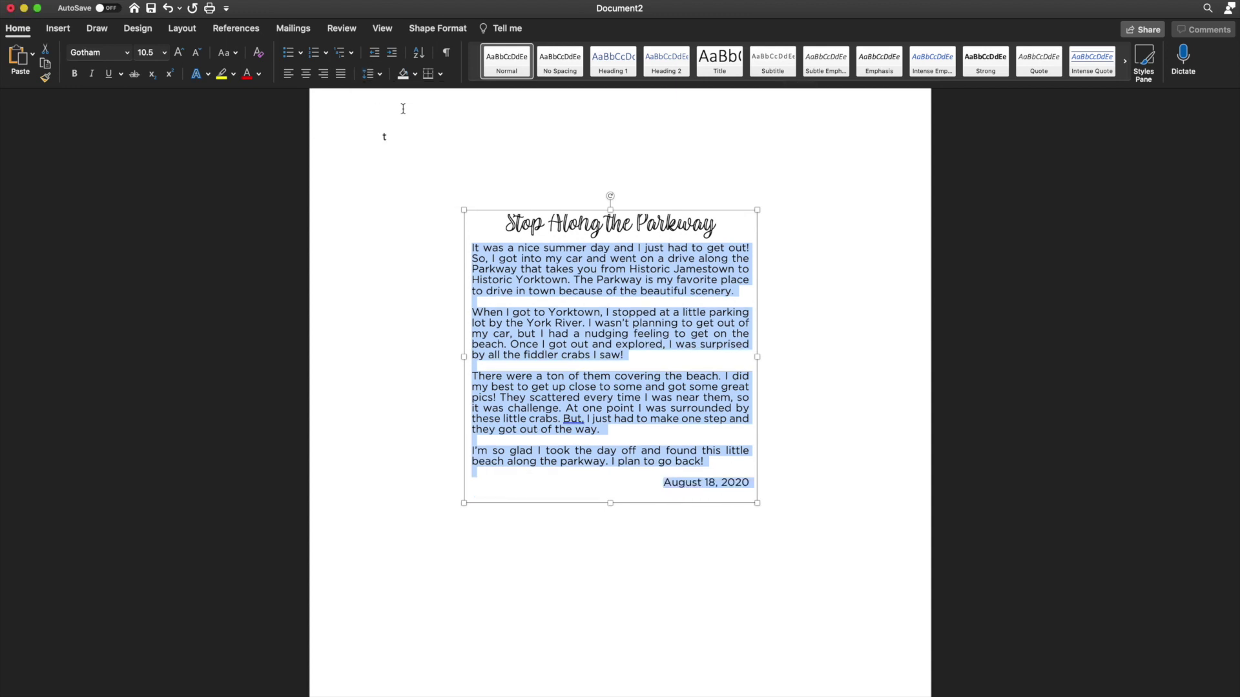
{"action": "left_click", "coordinate": [686, 356]}
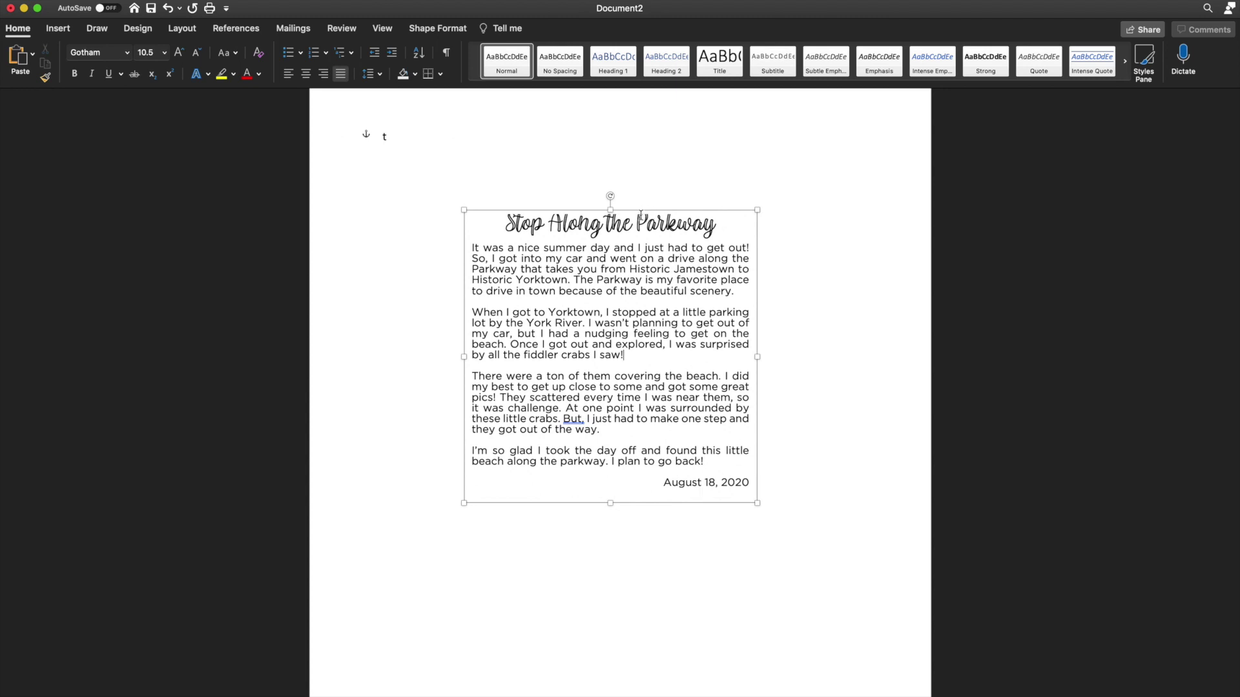
Move the text box slightly higher on the page and delete the stray "t" above it.
{"action": "left_click_drag", "start_coordinate": [757, 234], "coordinate": [755, 223]}
{"action": "left_click", "coordinate": [806, 224]}
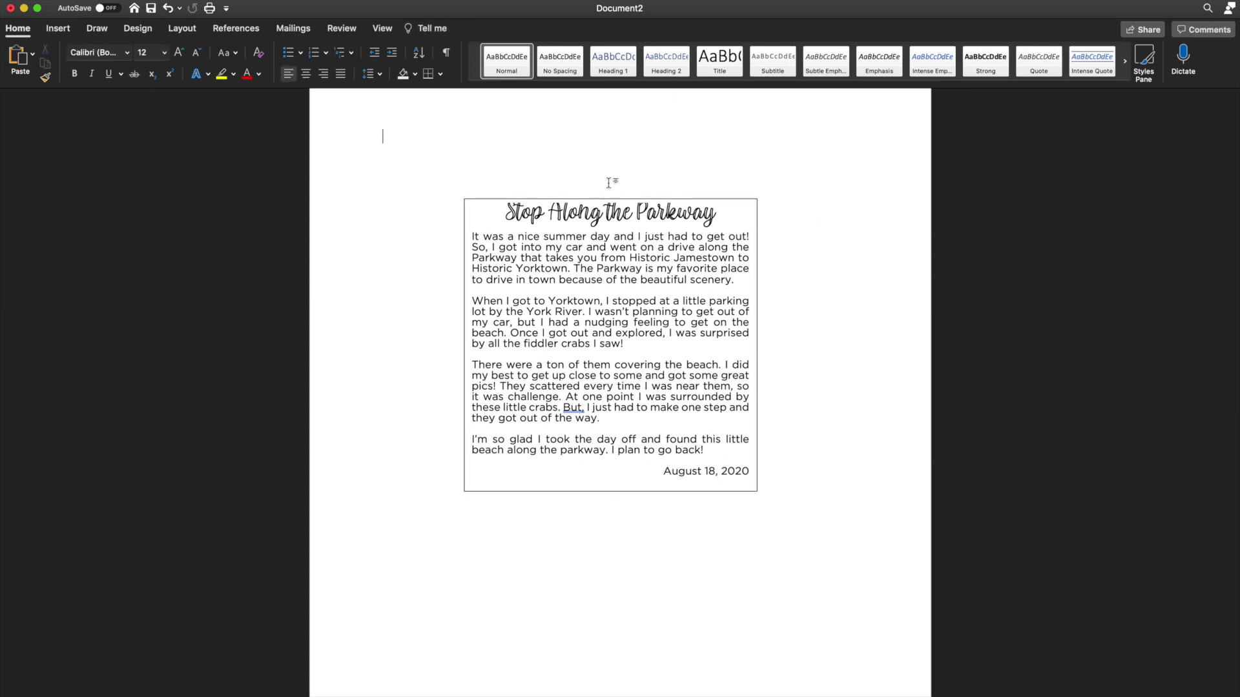
{"action": "left_click_drag", "start_coordinate": [759, 285], "coordinate": [753, 274]}
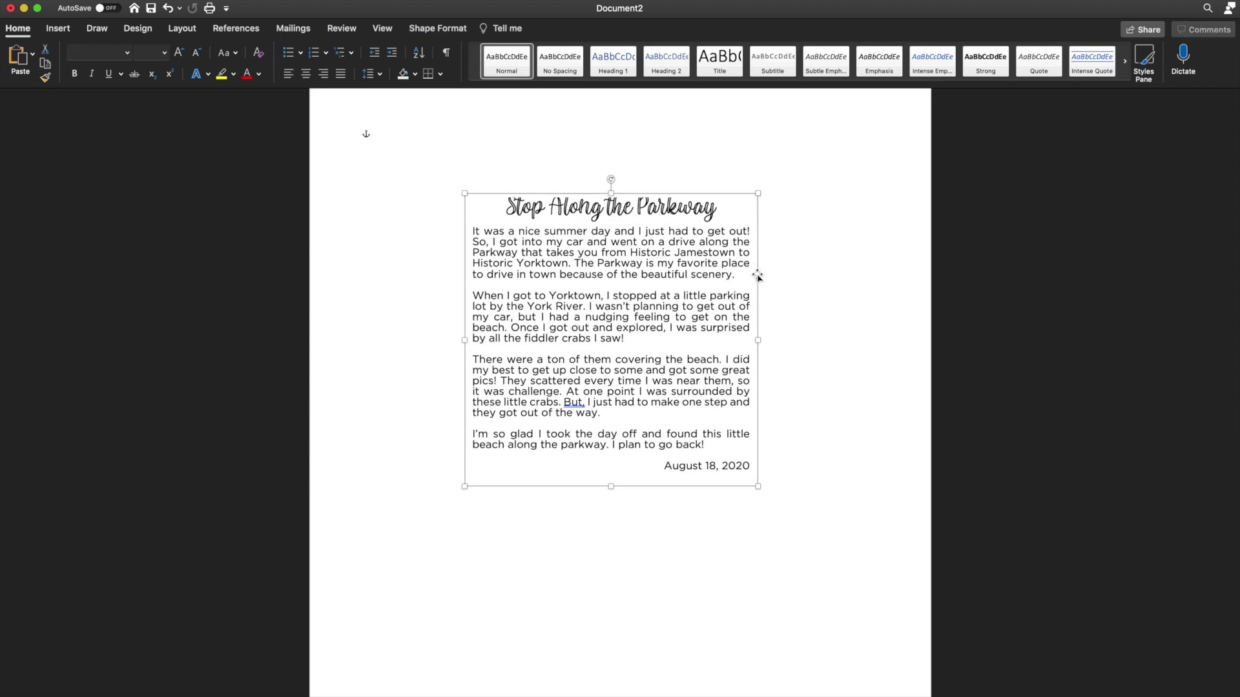
Move the text box up close to the top of the page.
{"action": "left_click_drag", "start_coordinate": [760, 275], "coordinate": [762, 215]}
{"action": "left_click_drag", "start_coordinate": [763, 216], "coordinate": [762, 215]}
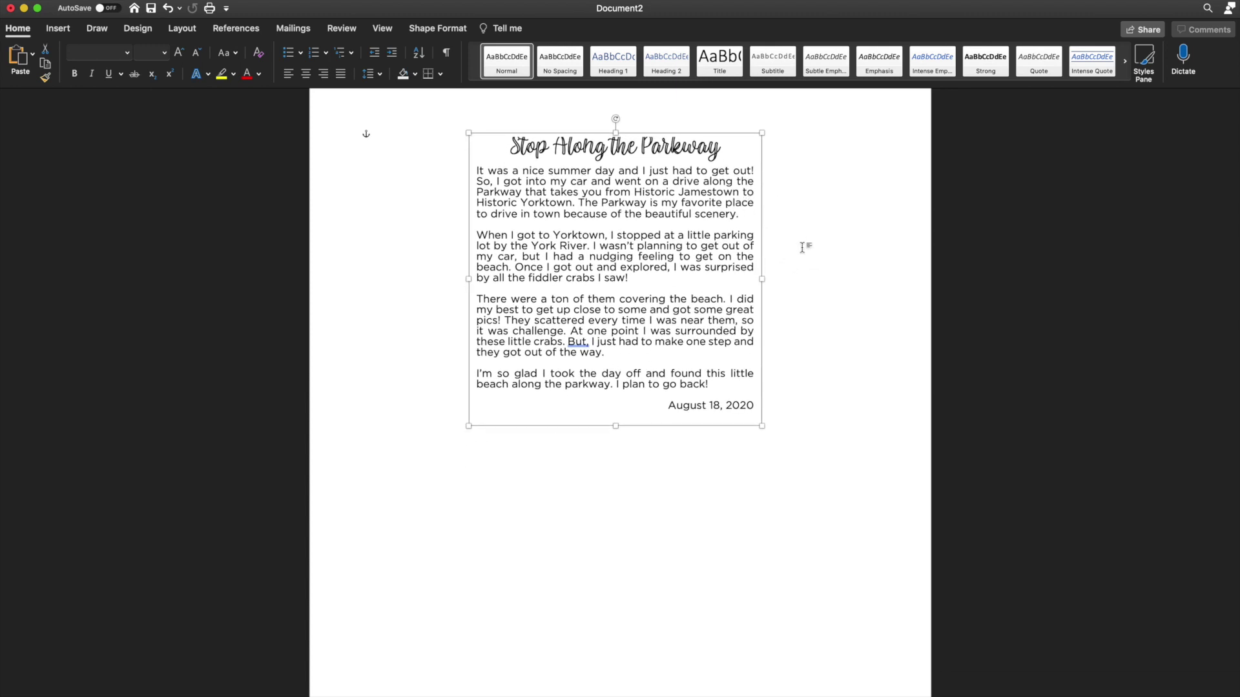
{"action": "right_click", "coordinate": [574, 342]}
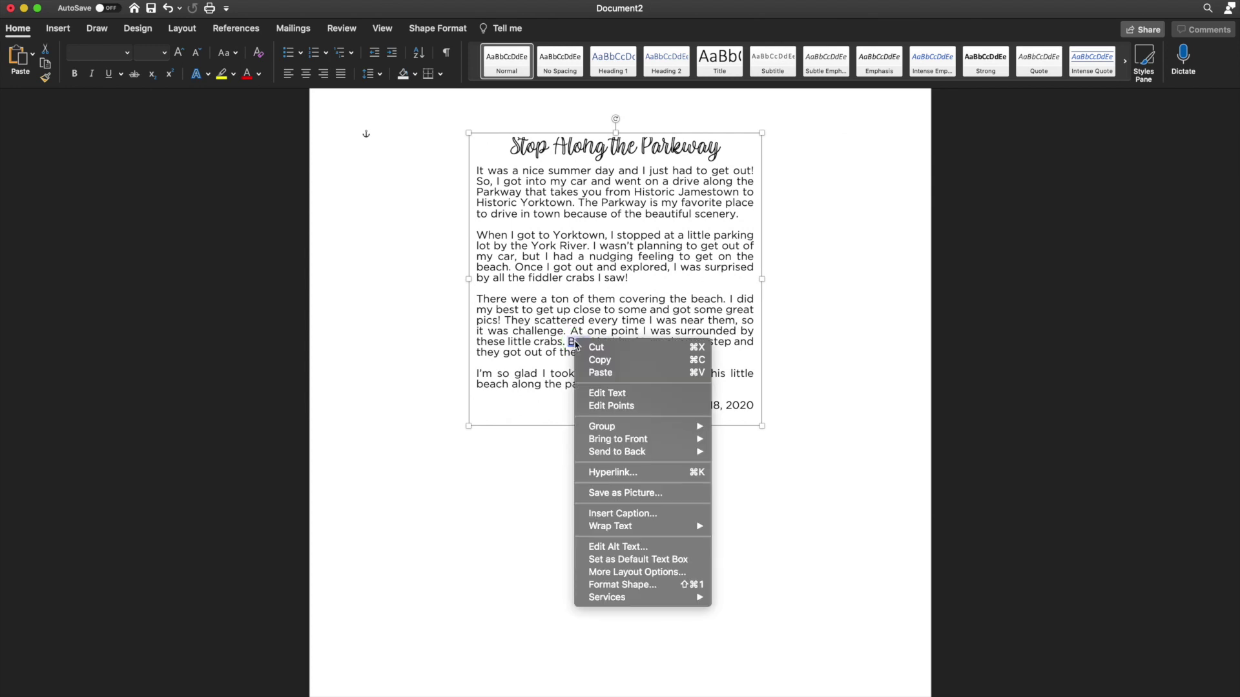
{"action": "left_click", "coordinate": [586, 302]}
{"action": "double_click", "coordinate": [581, 342]}
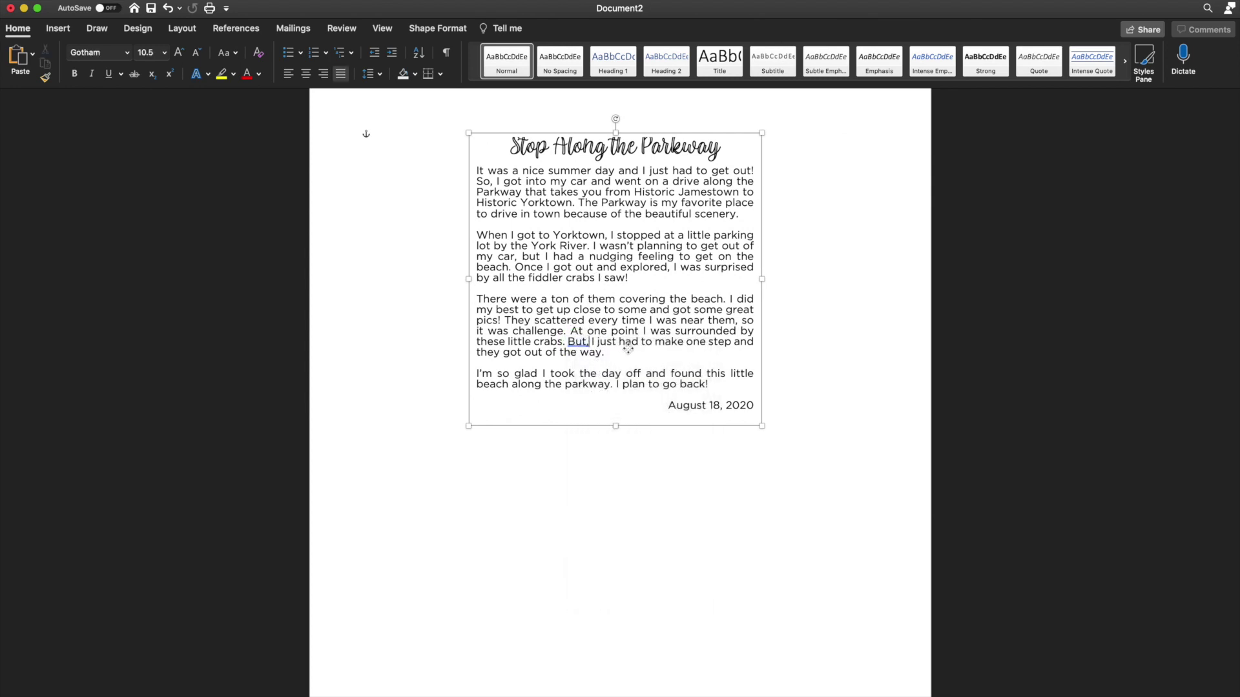
{"action": "key", "text": "Right"}
{"action": "left_click", "coordinate": [662, 235]}
Duplicate the finished text box directly below the original on the same page.
{"action": "left_click", "coordinate": [712, 134]}
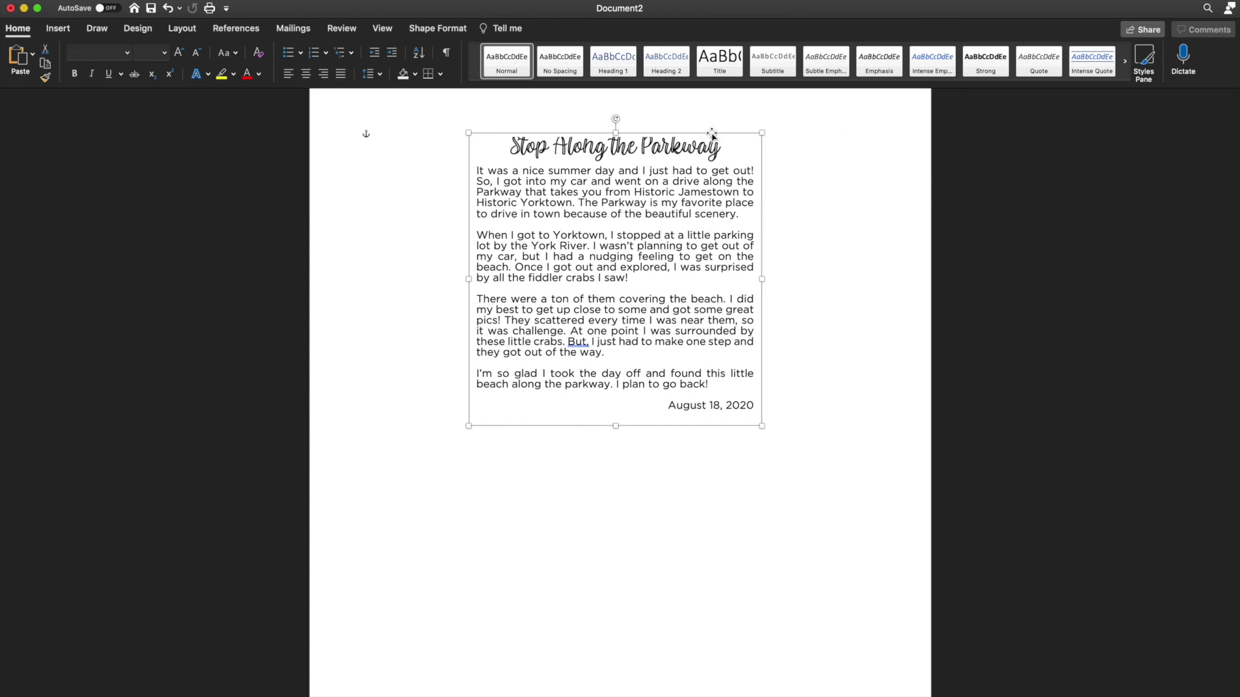
{"action": "left_click_drag", "start_coordinate": [712, 134], "coordinate": [714, 476]}
{"action": "left_click", "coordinate": [822, 454]}
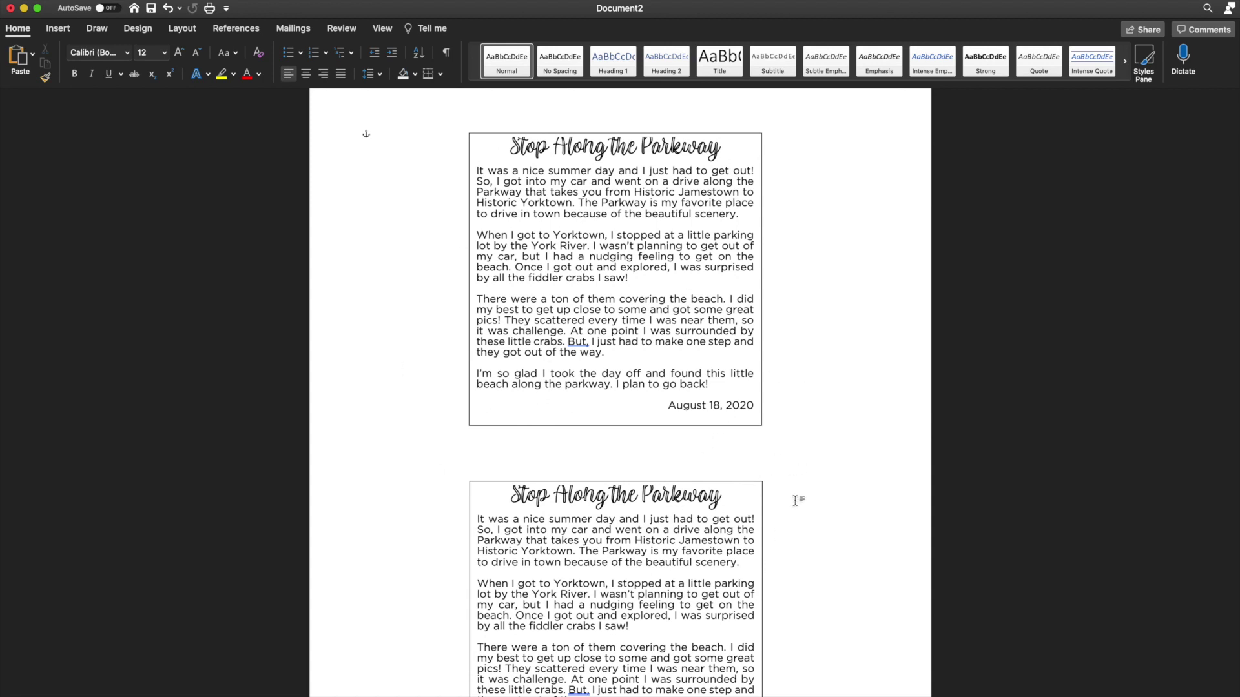
Move the duplicated text box and the original one slightly lower on the page.
{"action": "left_click_drag", "start_coordinate": [696, 498], "coordinate": [697, 507]}
{"action": "left_click", "coordinate": [831, 471]}
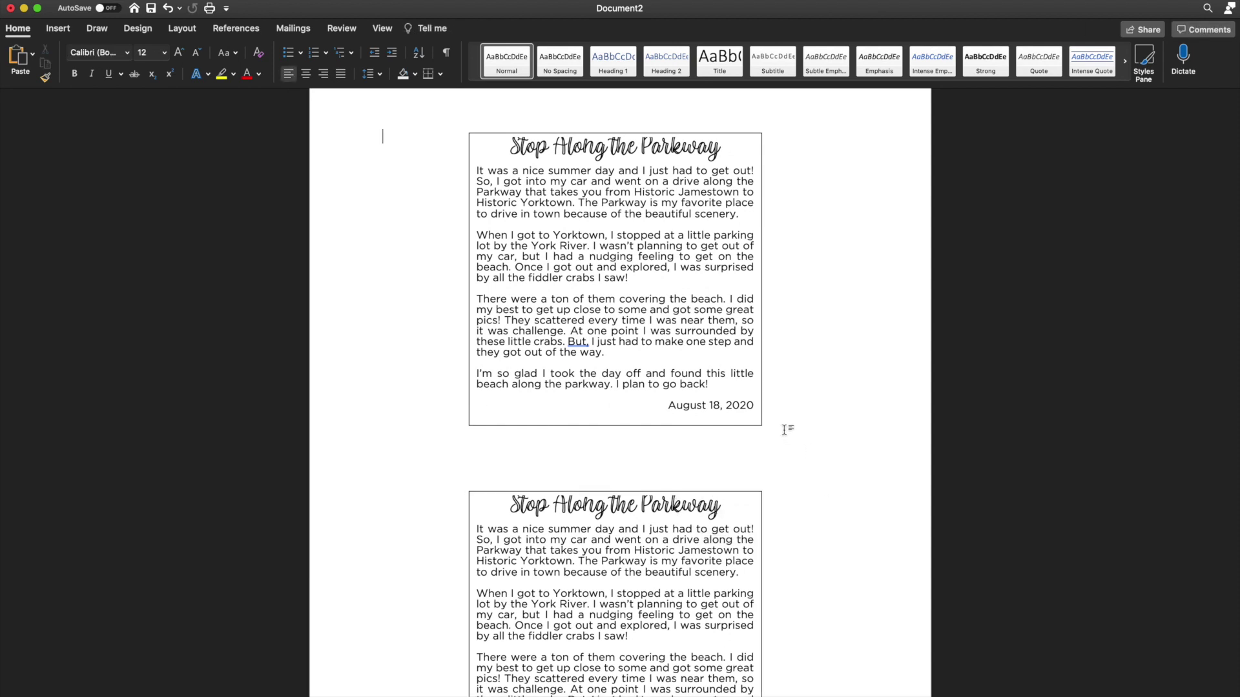
{"action": "left_click_drag", "start_coordinate": [702, 339], "coordinate": [703, 349]}
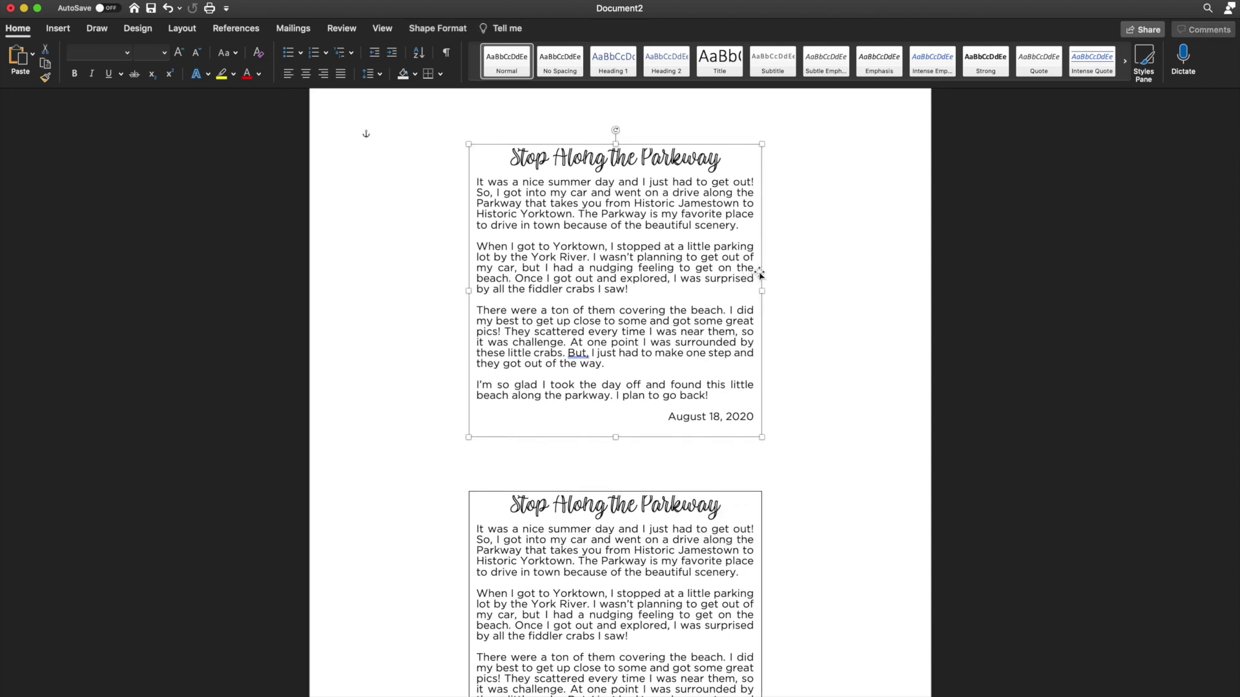
{"action": "left_click", "coordinate": [798, 238]}
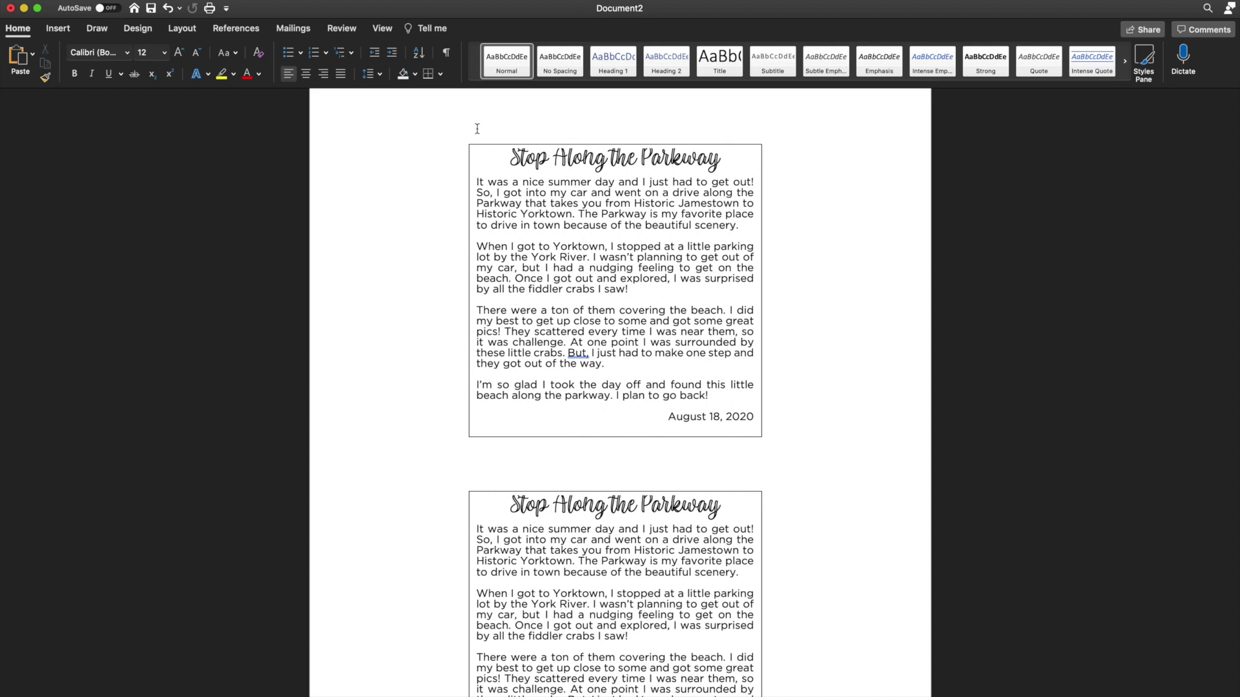
Try a grey outline colour on the upper text box.
{"action": "left_click", "coordinate": [760, 231]}
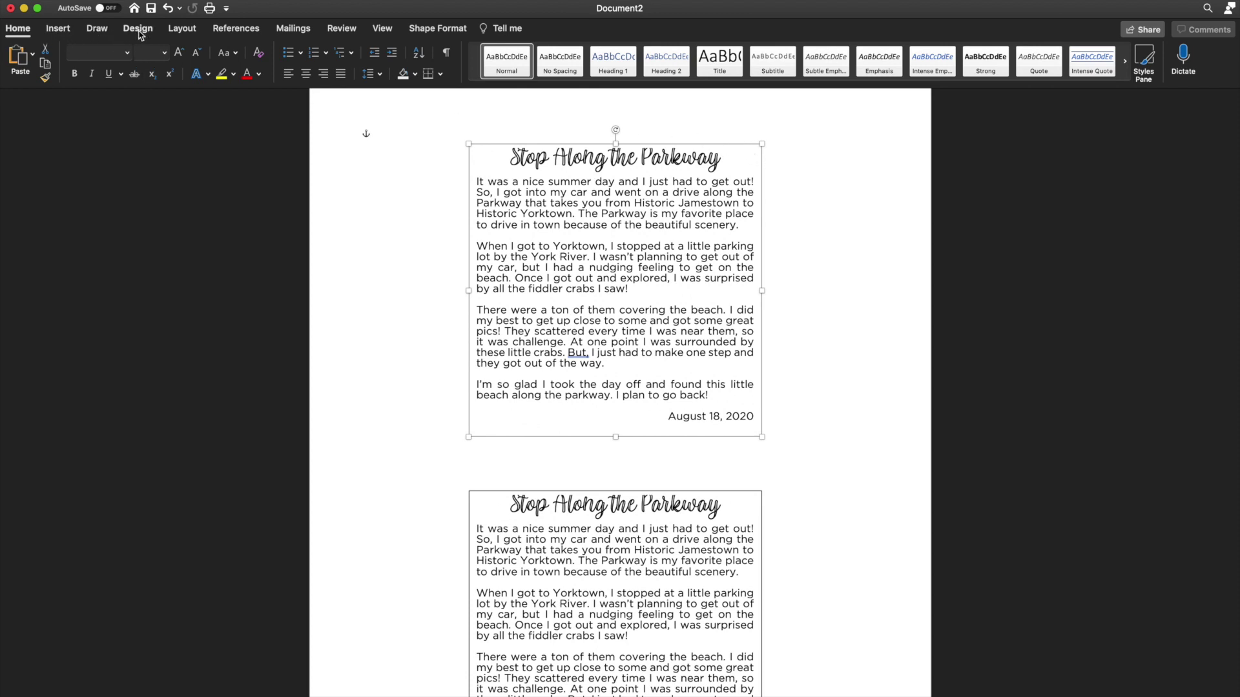
{"action": "left_click", "coordinate": [419, 29]}
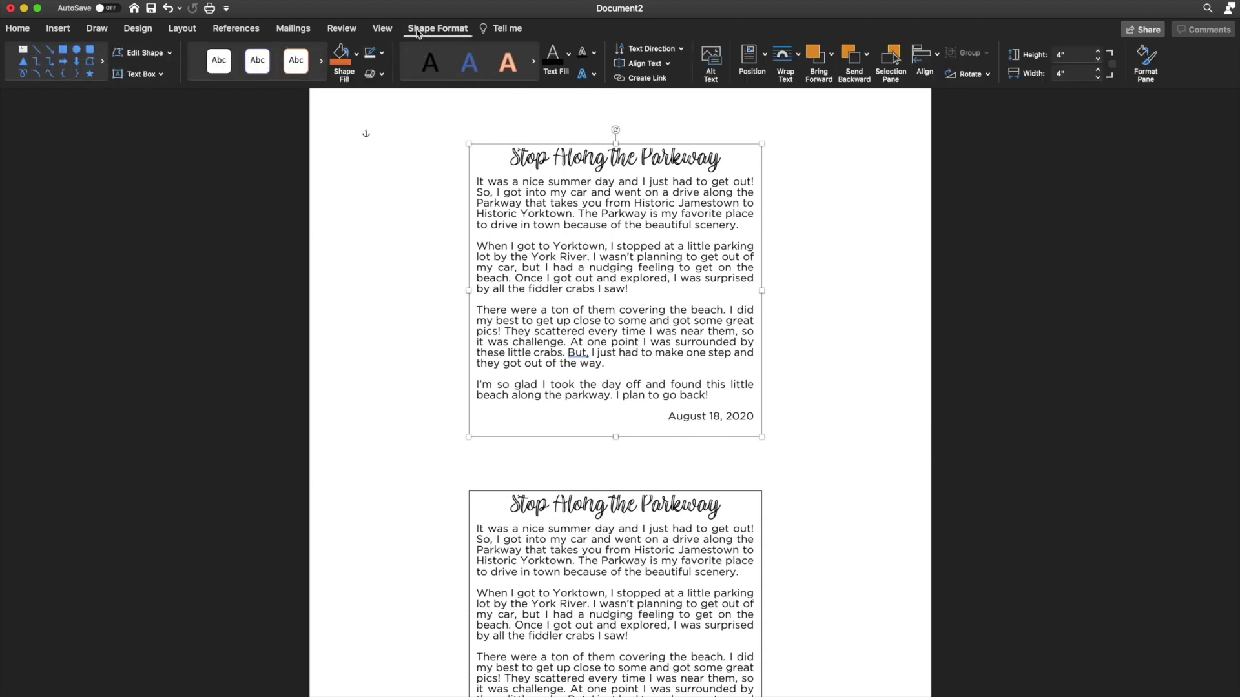
{"action": "left_click", "coordinate": [372, 55]}
{"action": "left_click", "coordinate": [380, 54]}
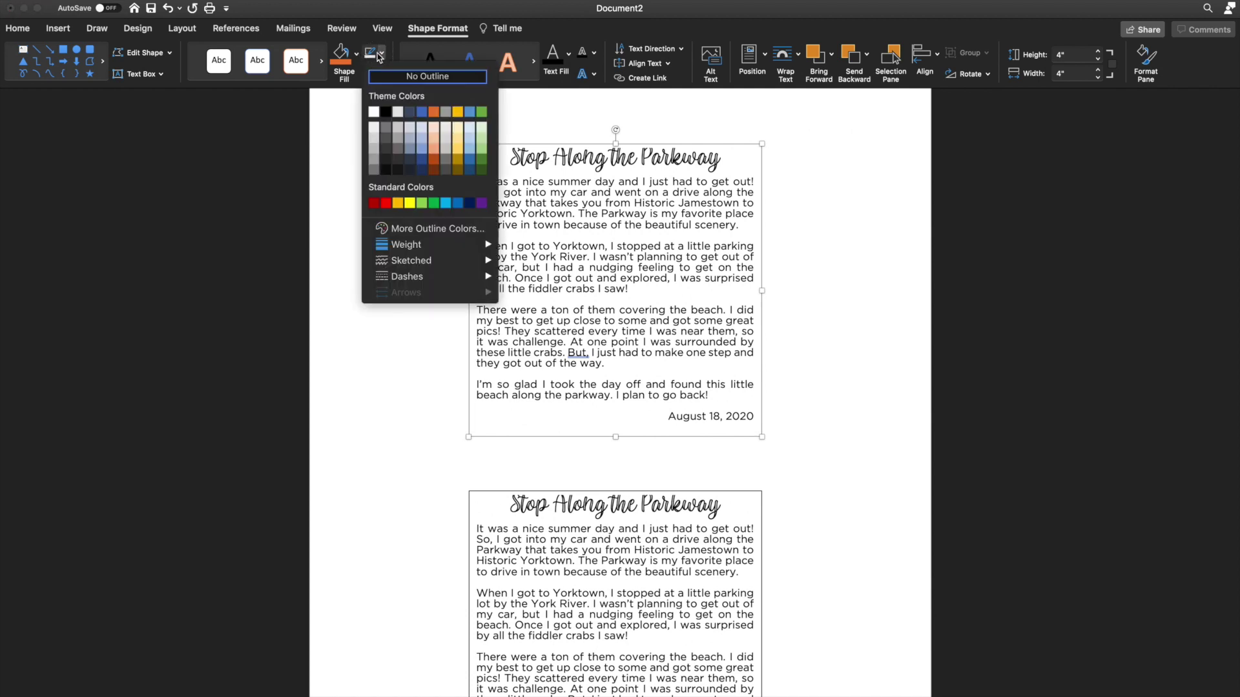
{"action": "left_click", "coordinate": [399, 151]}
{"action": "left_click", "coordinate": [401, 144]}
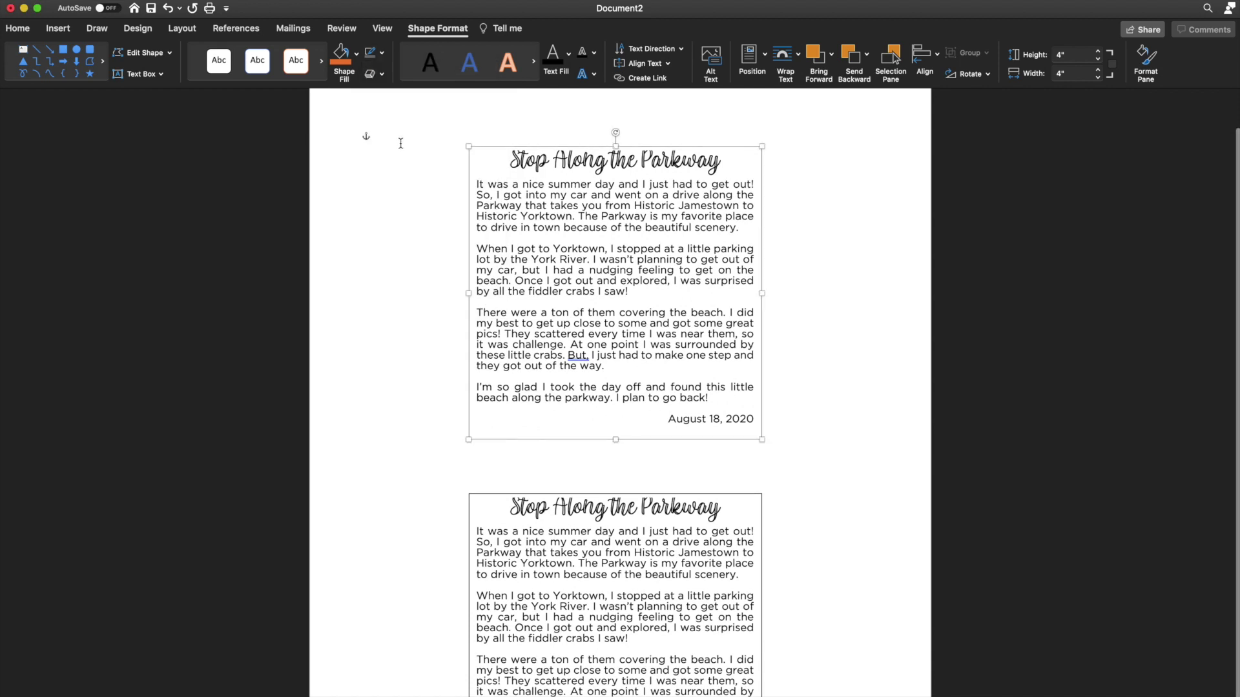
Set the upper text box's outline to a light grey theme colour.
{"action": "left_click", "coordinate": [478, 145]}
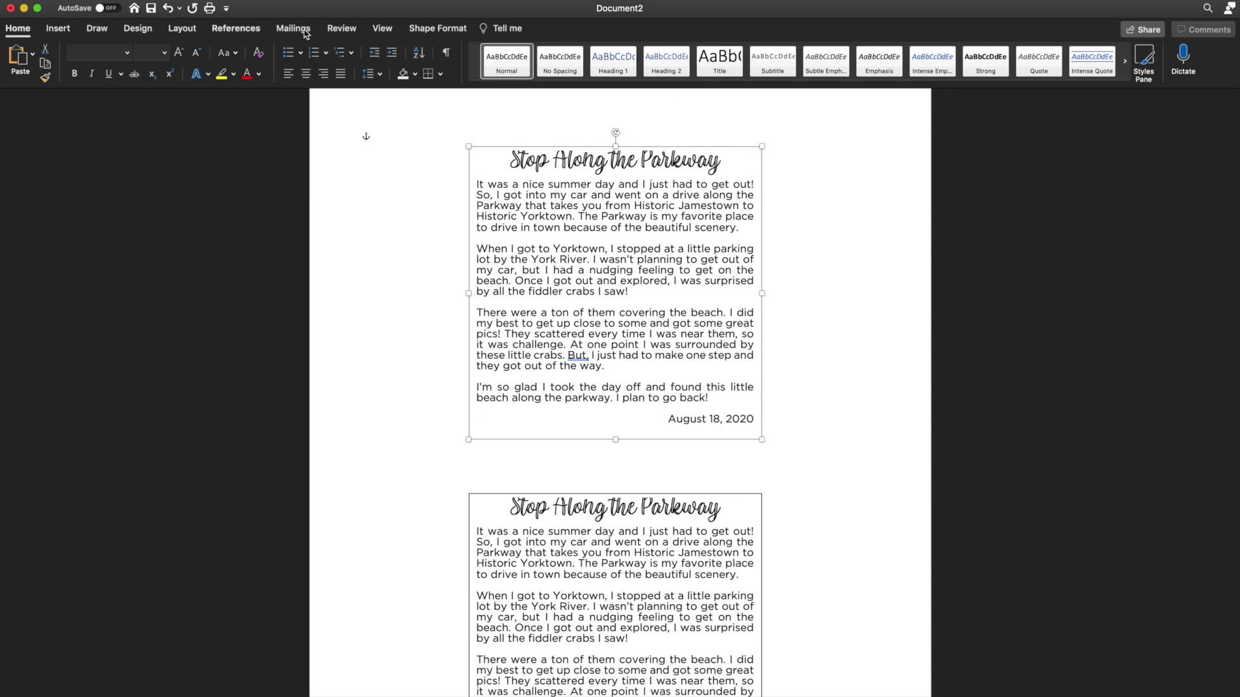
{"action": "left_click", "coordinate": [429, 35]}
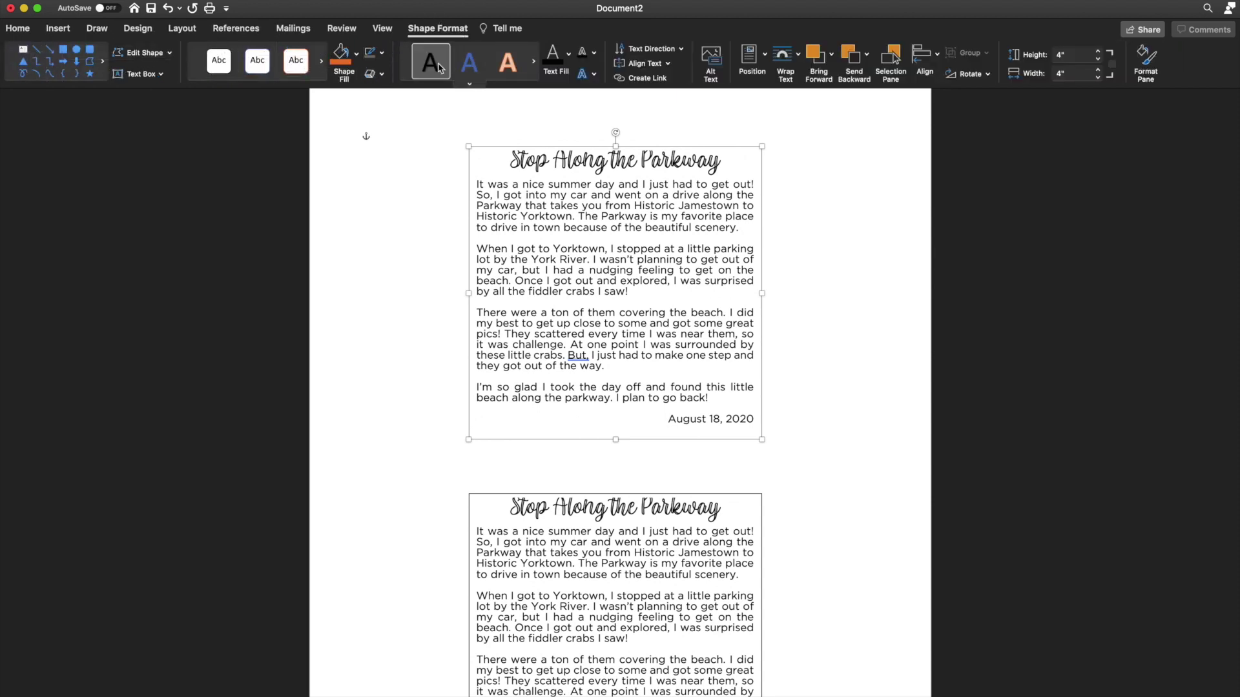
{"action": "left_click", "coordinate": [381, 52]}
{"action": "left_click", "coordinate": [398, 135]}
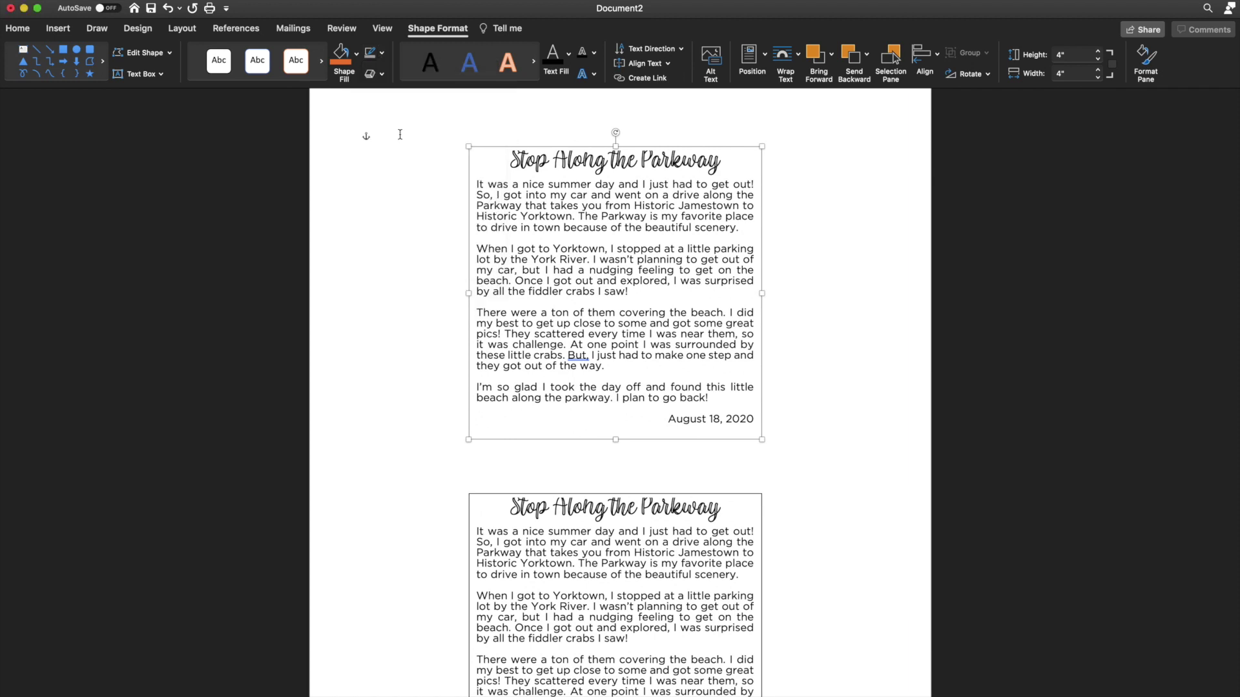
{"action": "left_click", "coordinate": [439, 129]}
{"action": "left_click", "coordinate": [495, 146]}
{"action": "left_click", "coordinate": [820, 328]}
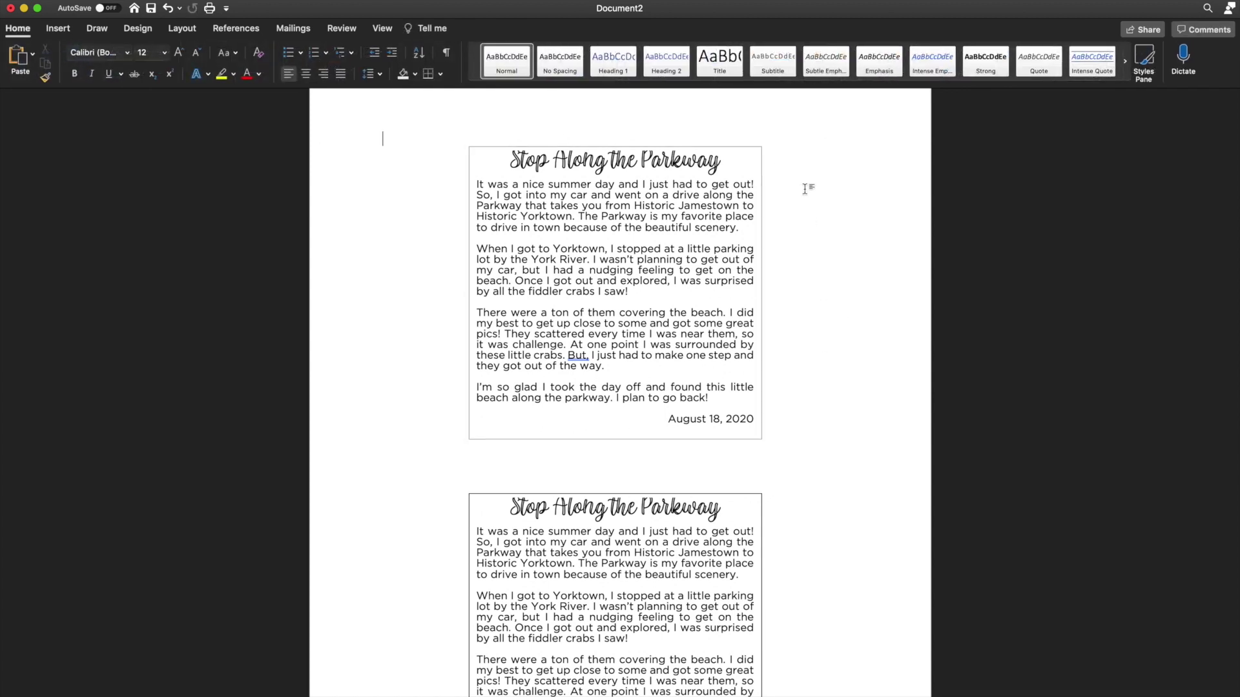
Remove the outline from the lower text box with No Outline.
{"action": "scroll", "coordinate": [824, 163], "scroll_direction": "down", "scroll_amount": 1}
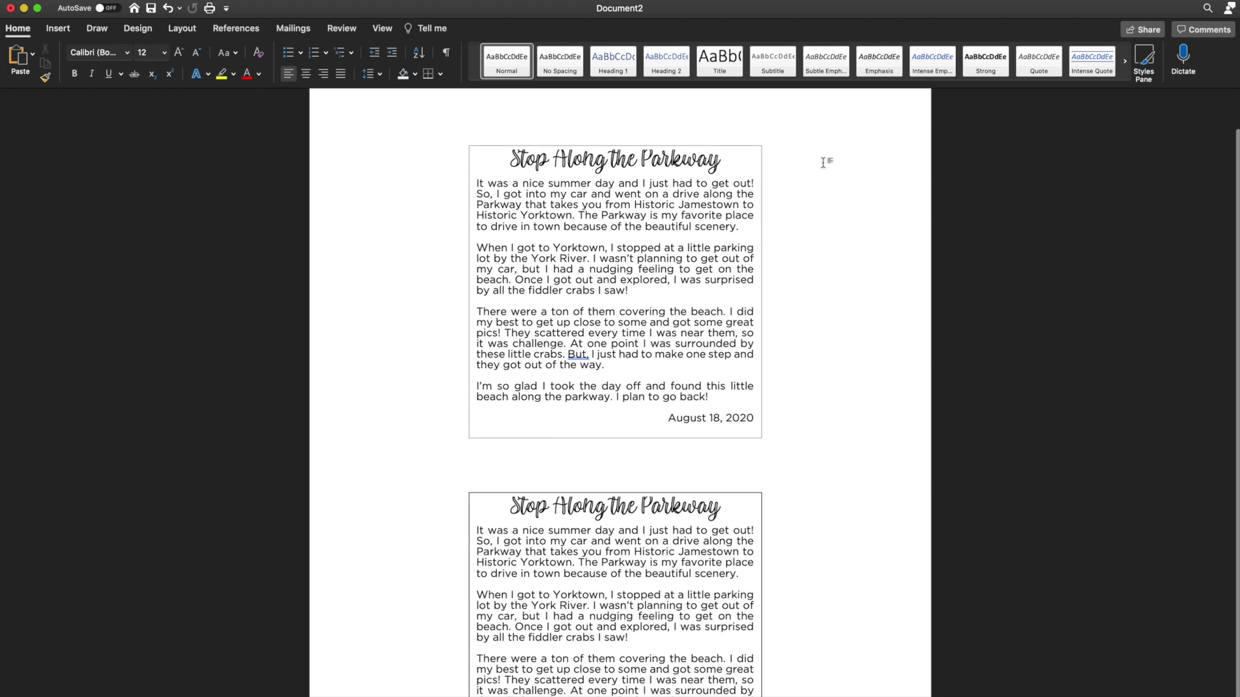
{"action": "left_click", "coordinate": [762, 584]}
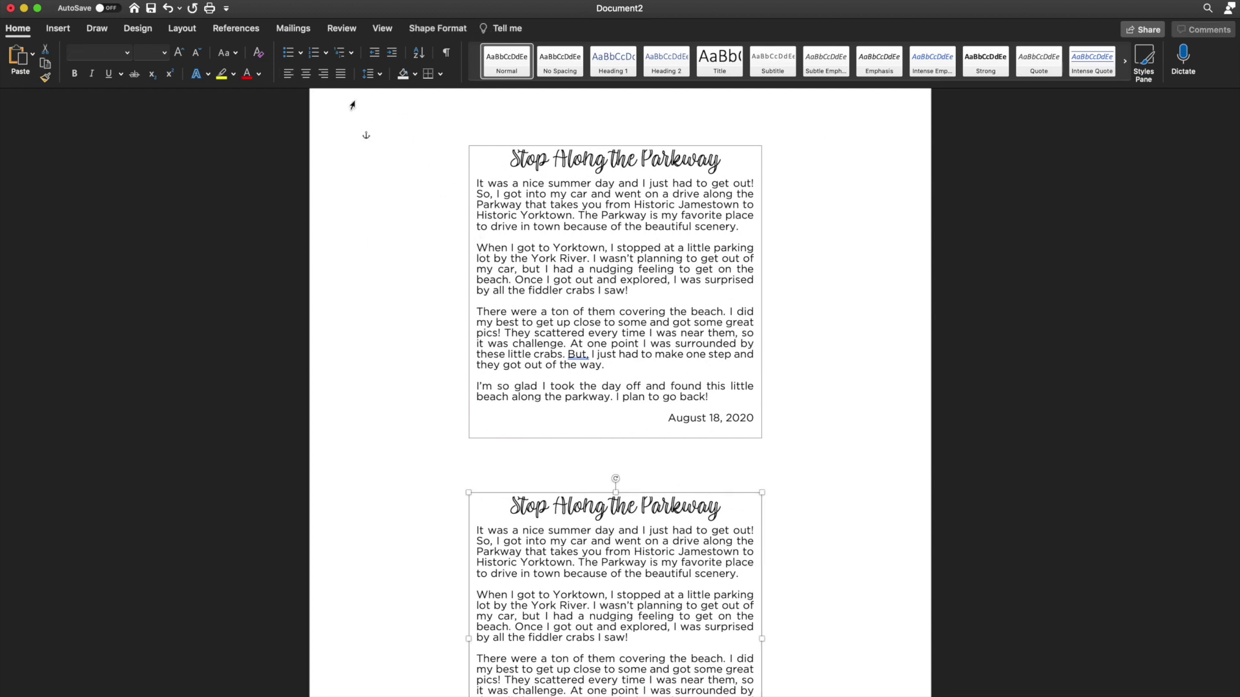
{"action": "left_click", "coordinate": [421, 29]}
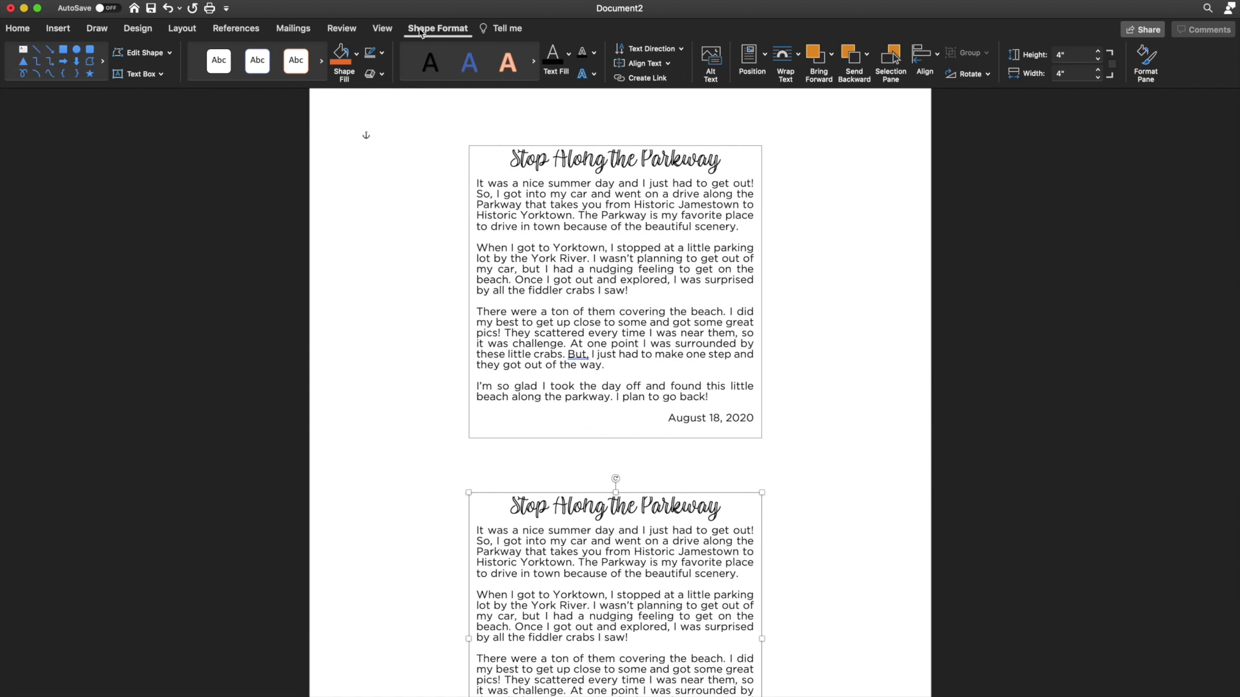
{"action": "left_click", "coordinate": [382, 53]}
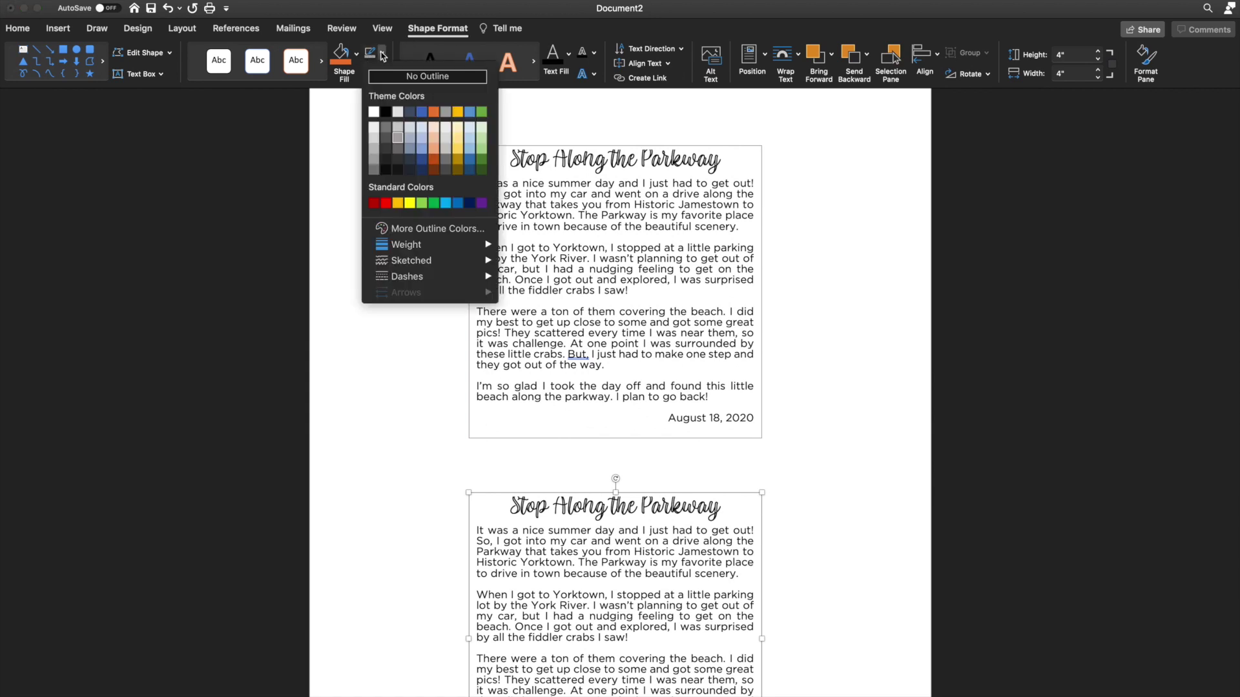
{"action": "left_click", "coordinate": [402, 76]}
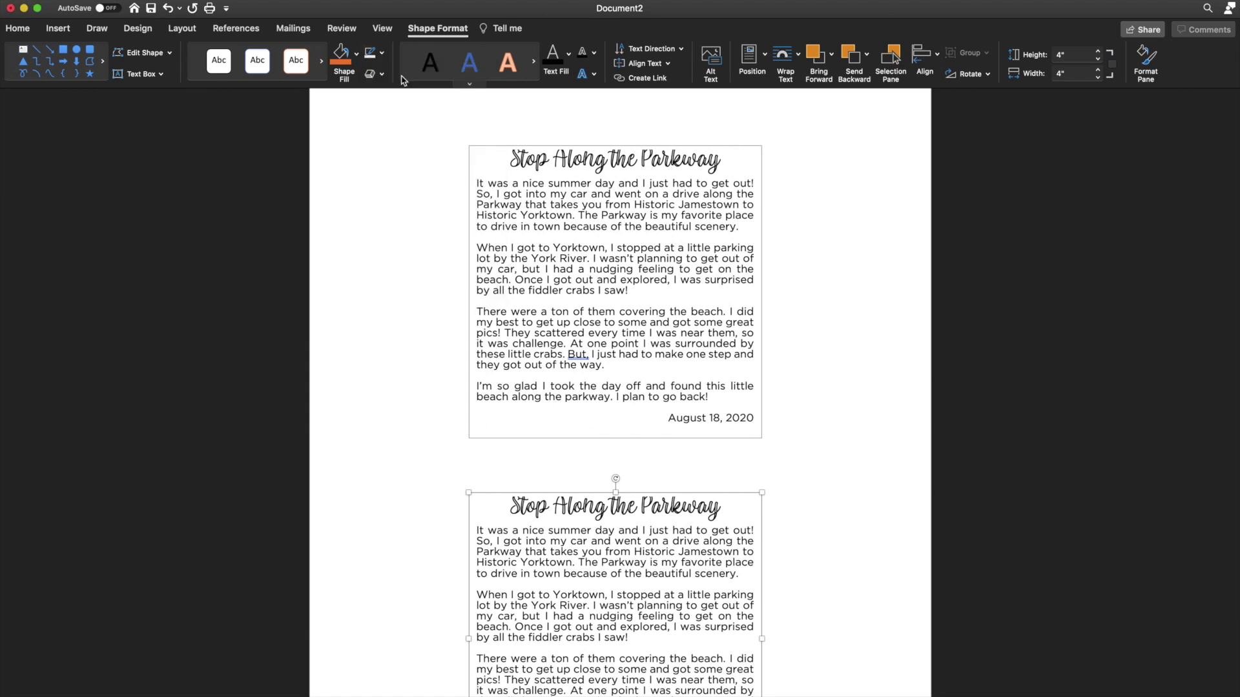
{"action": "left_click", "coordinate": [816, 328]}
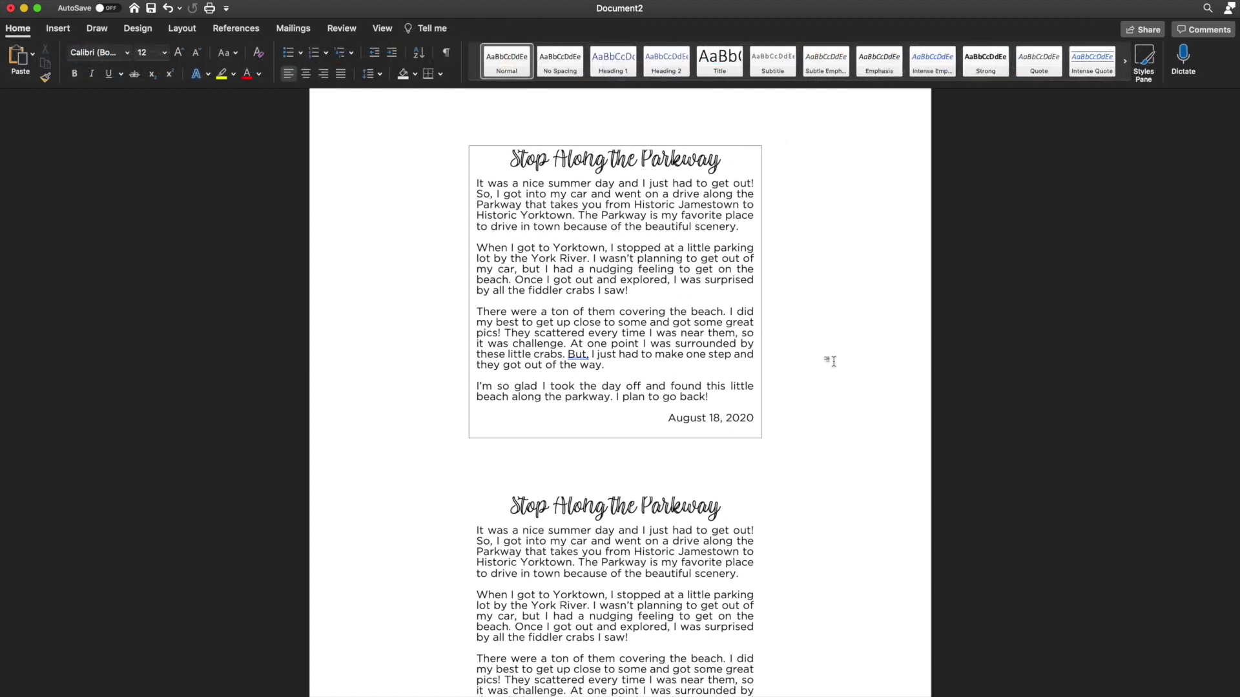